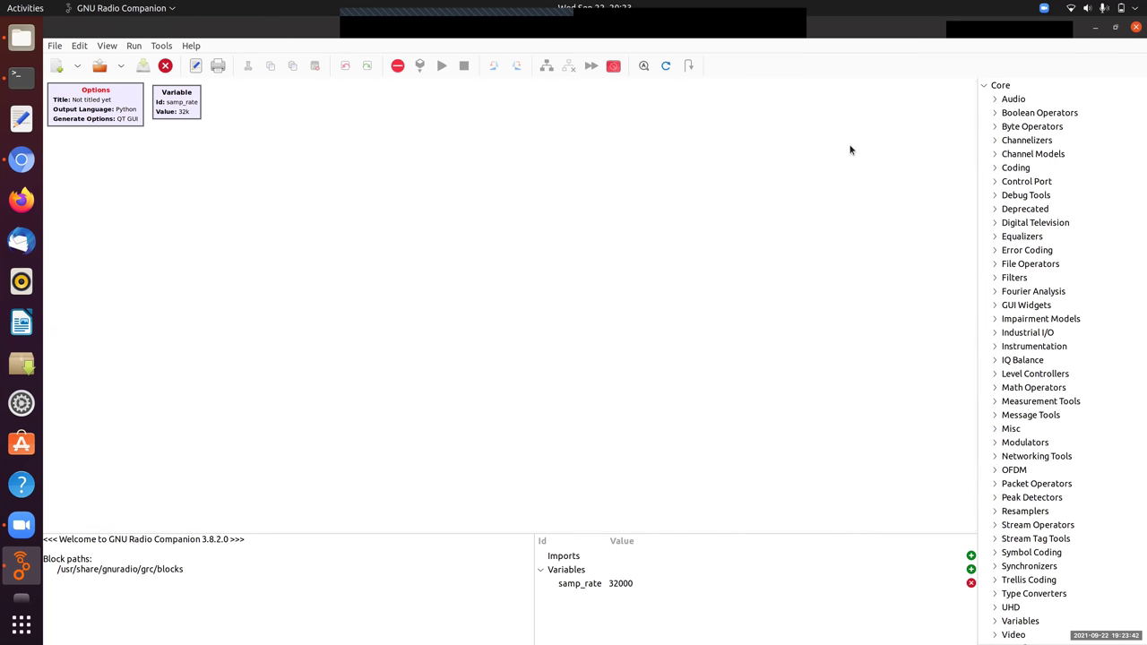
Search the block library for 'pluto' and place a PlutoSDR Sink on the canvas.
key(ctrl+f)
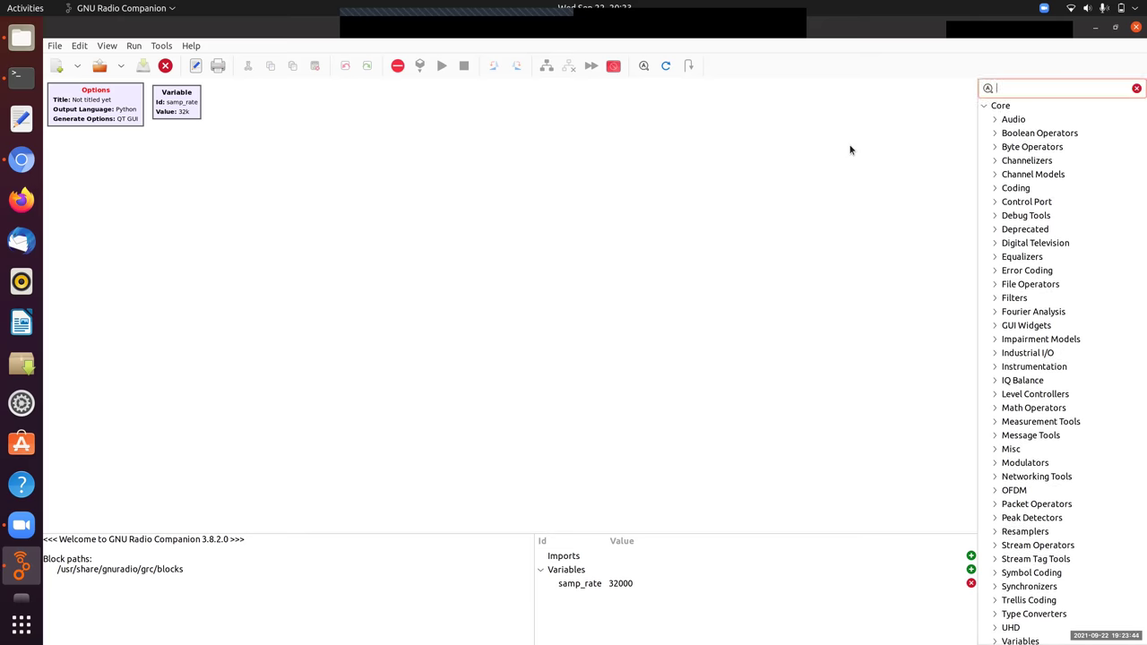
text(pluto)
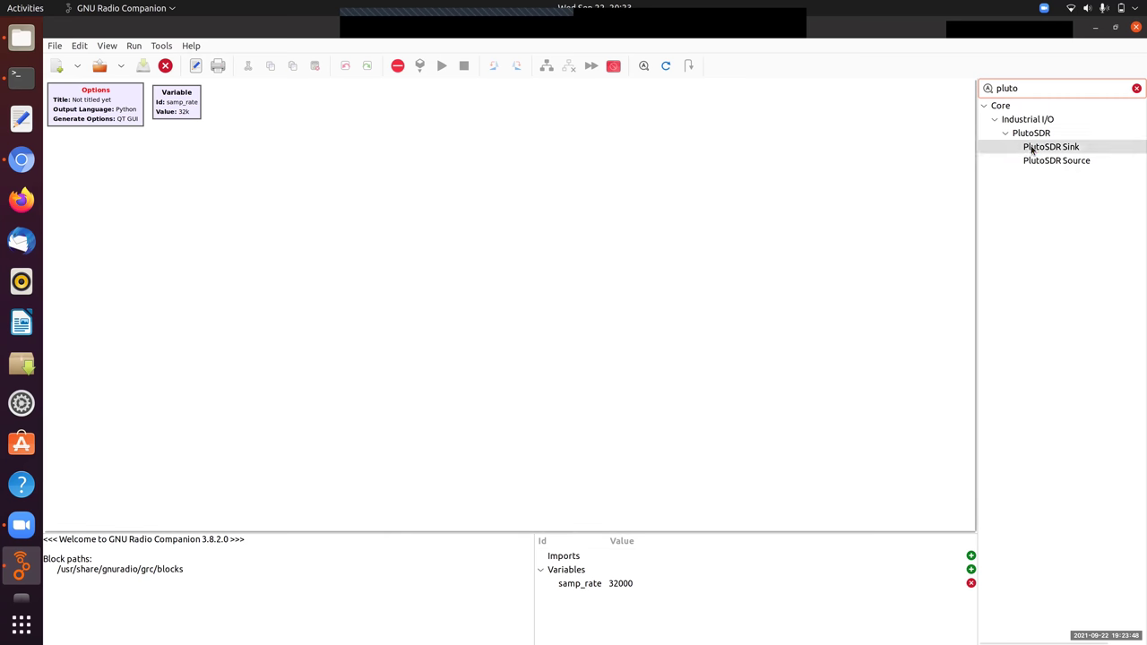
drag(1030, 146, 580, 194)
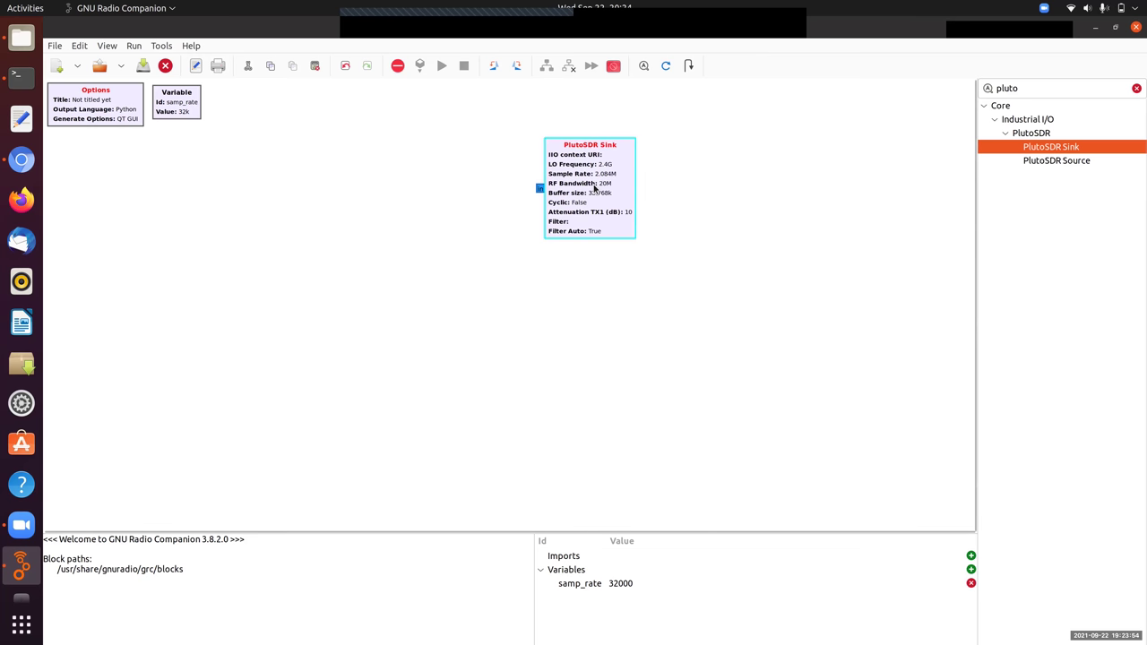
Set the PlutoSDR Sink's LO Frequency to int(center_freq) and Sample Rate to int(samp_rate).
double_click(593, 188)
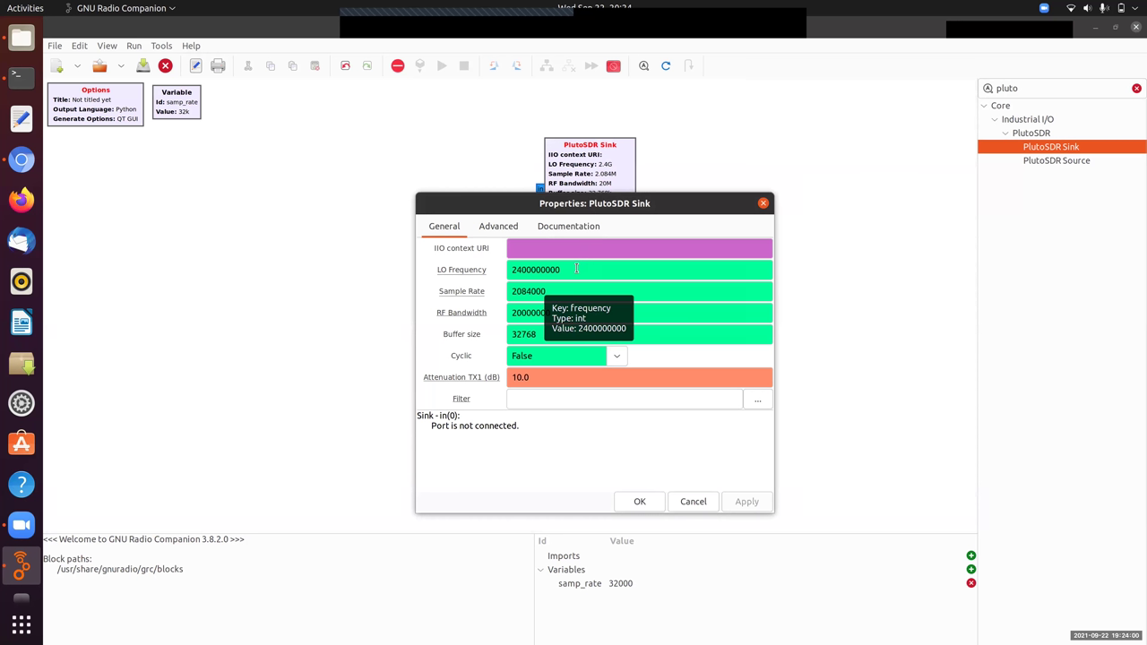
drag(575, 269, 505, 269)
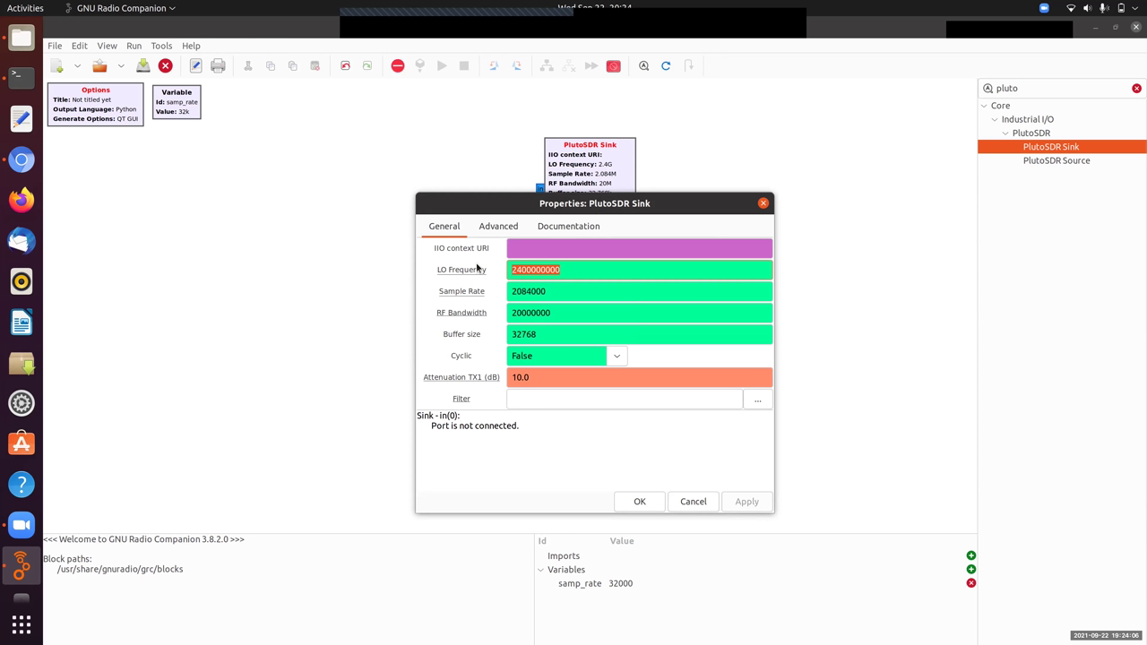
text(cen)
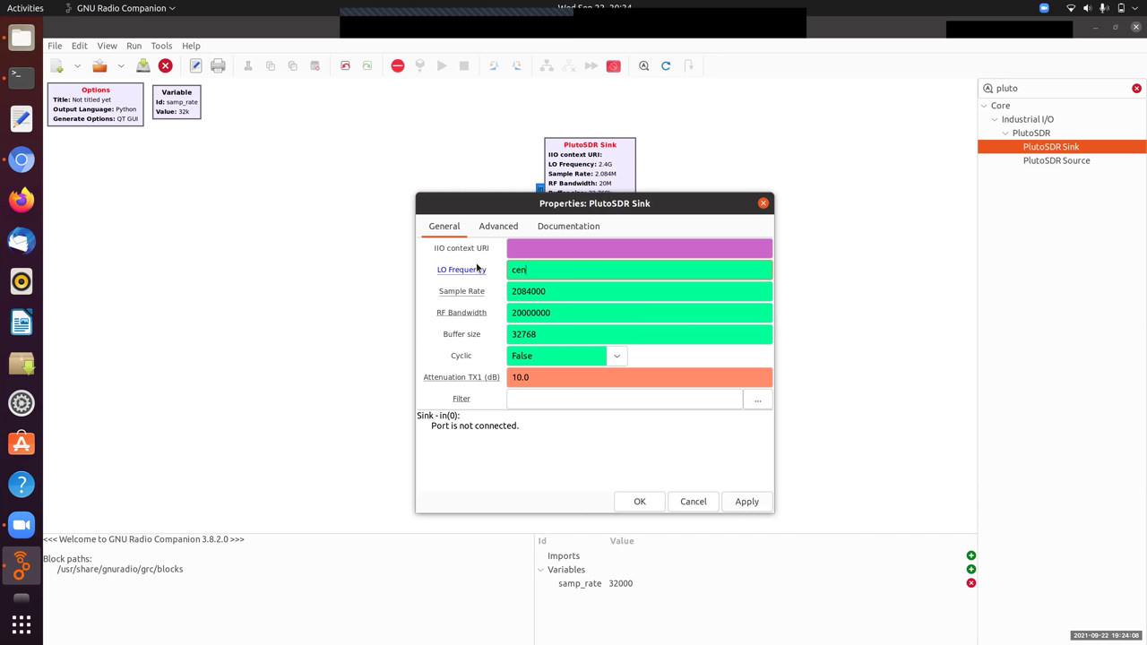
text(ter_freq)
text(int()
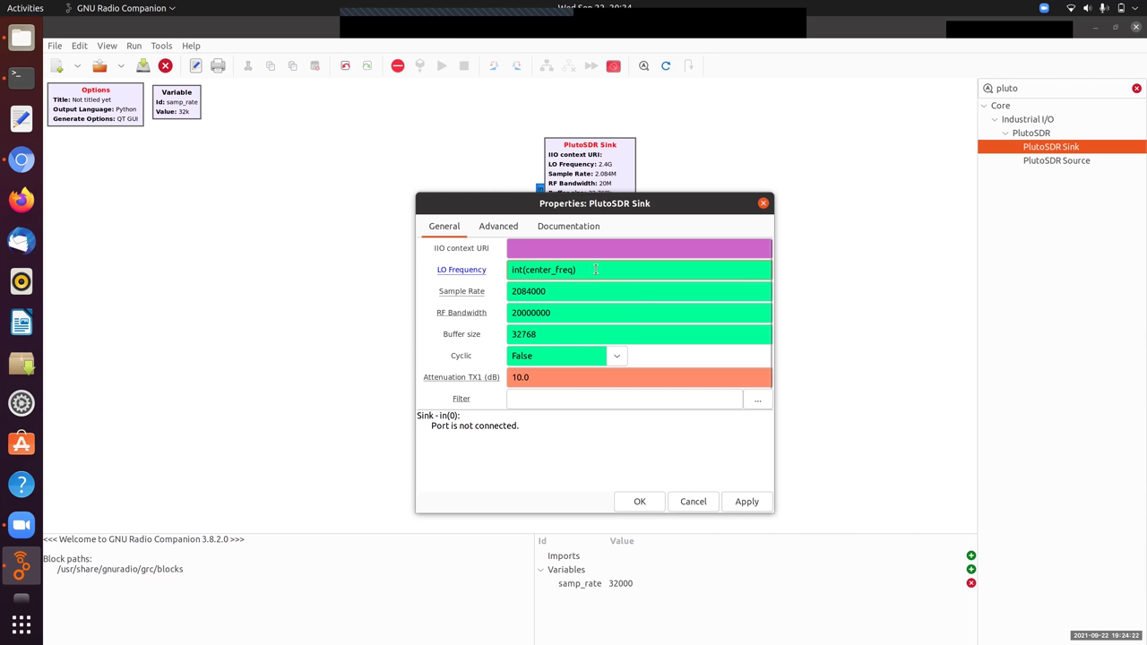
triple_click(555, 289)
key(BackSpace)
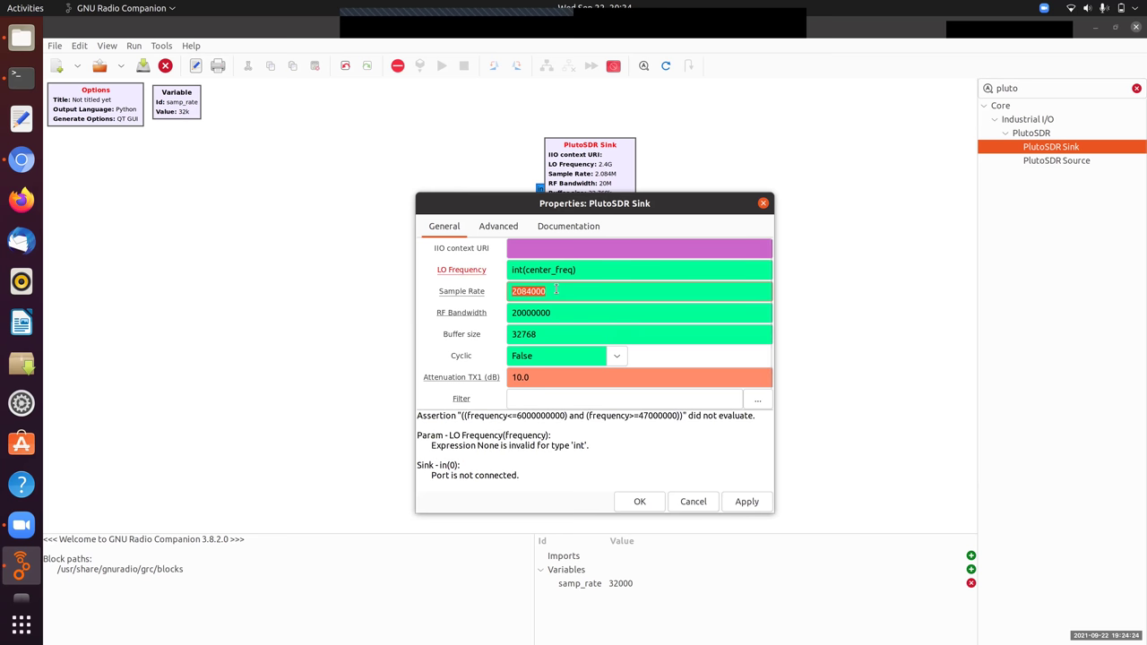
text(int(samp_rate))
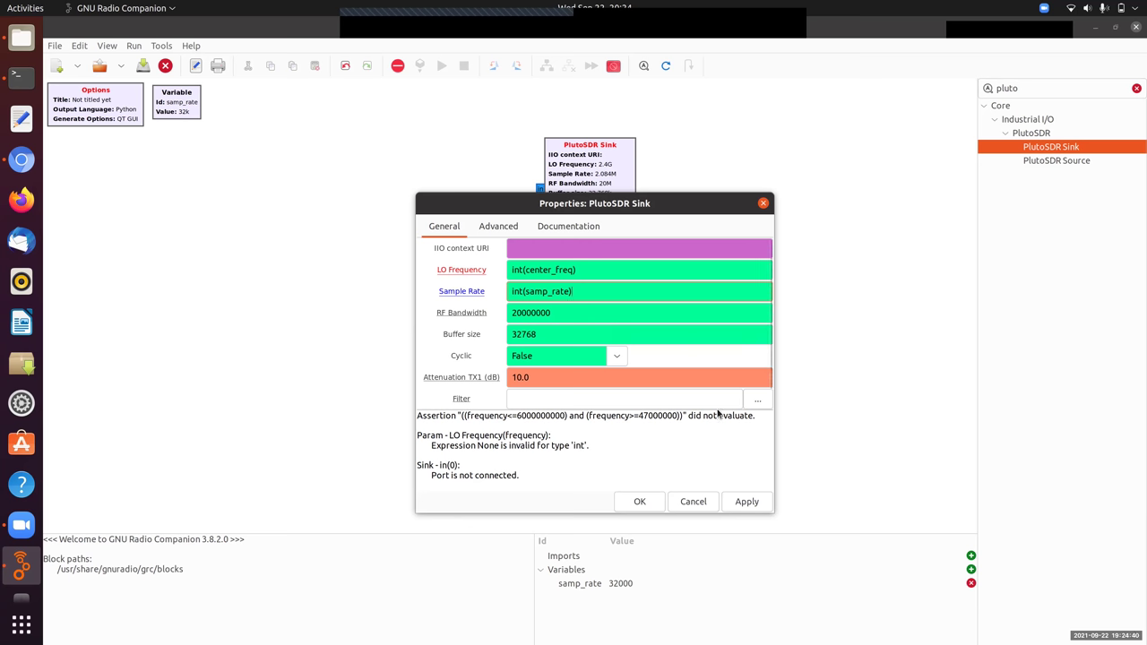
Apply the PlutoSDR Sink settings and add a Variable block found by searching 'variab'.
click(644, 507)
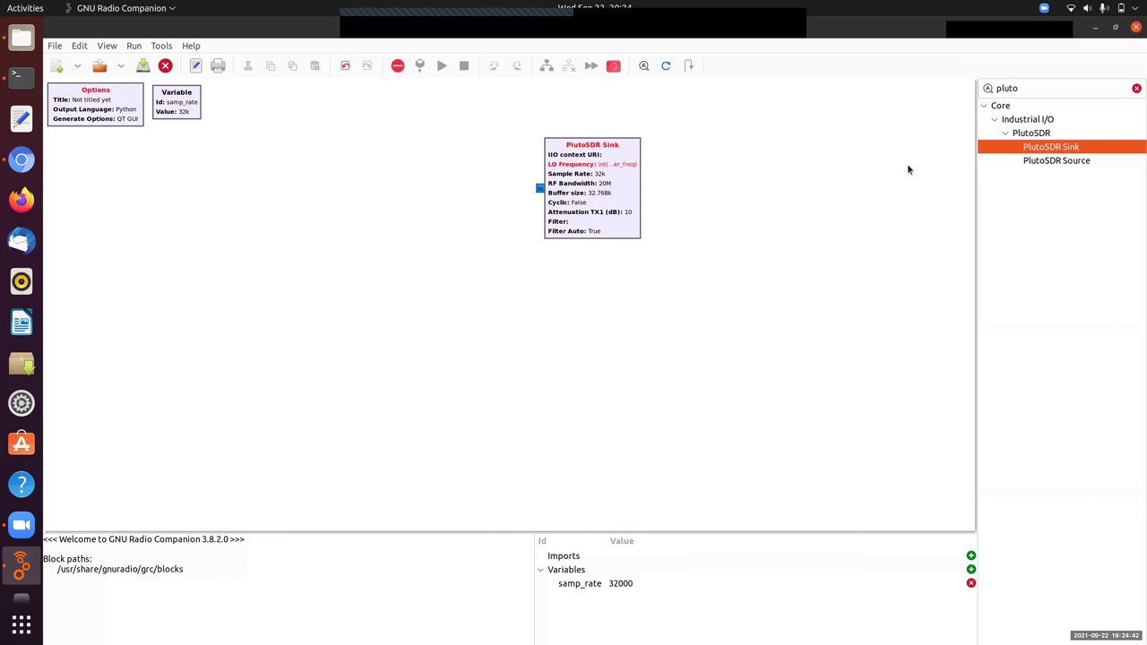
click(1050, 81)
double_click(1049, 81)
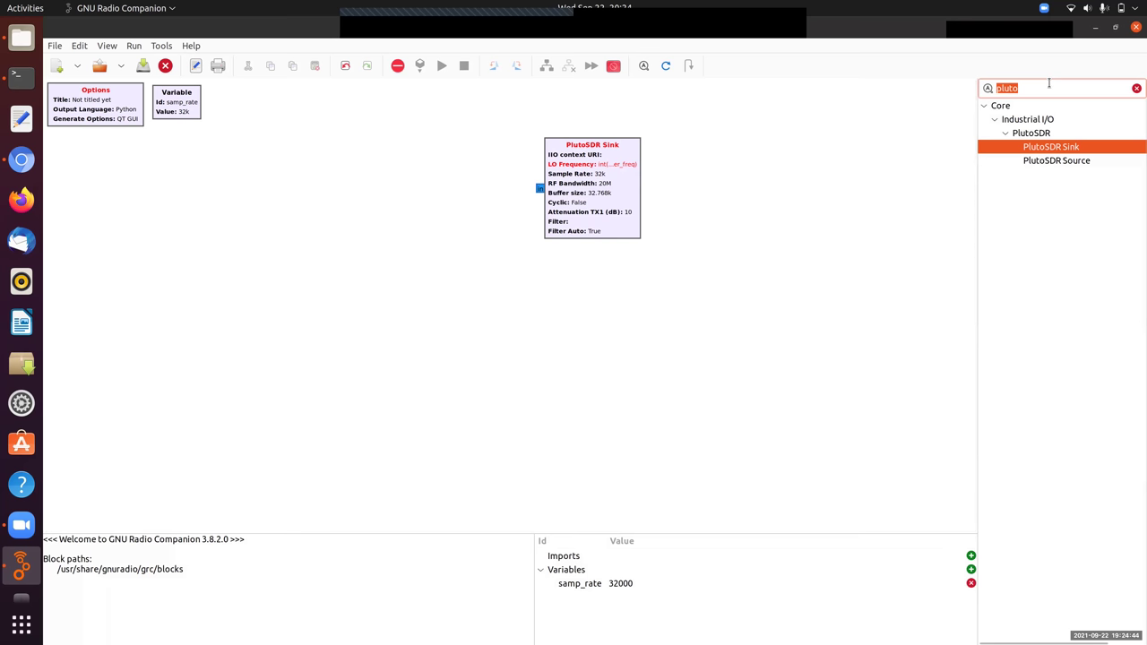
text(vari)
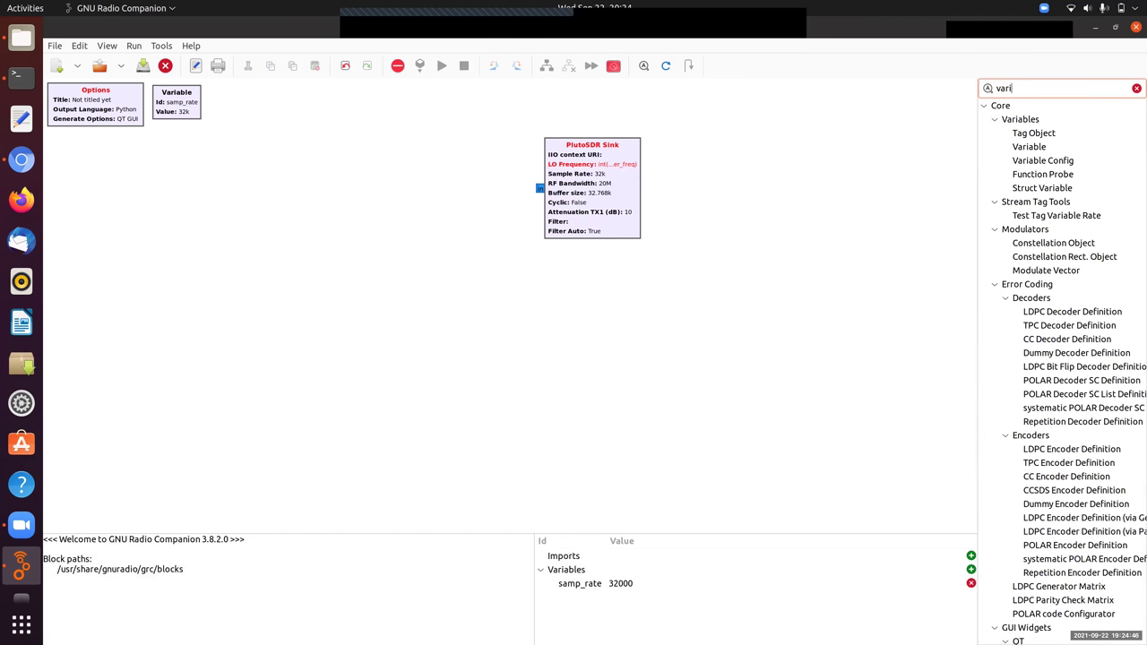
text(b)
key(BackSpace)
text(ab)
drag(1030, 146, 227, 106)
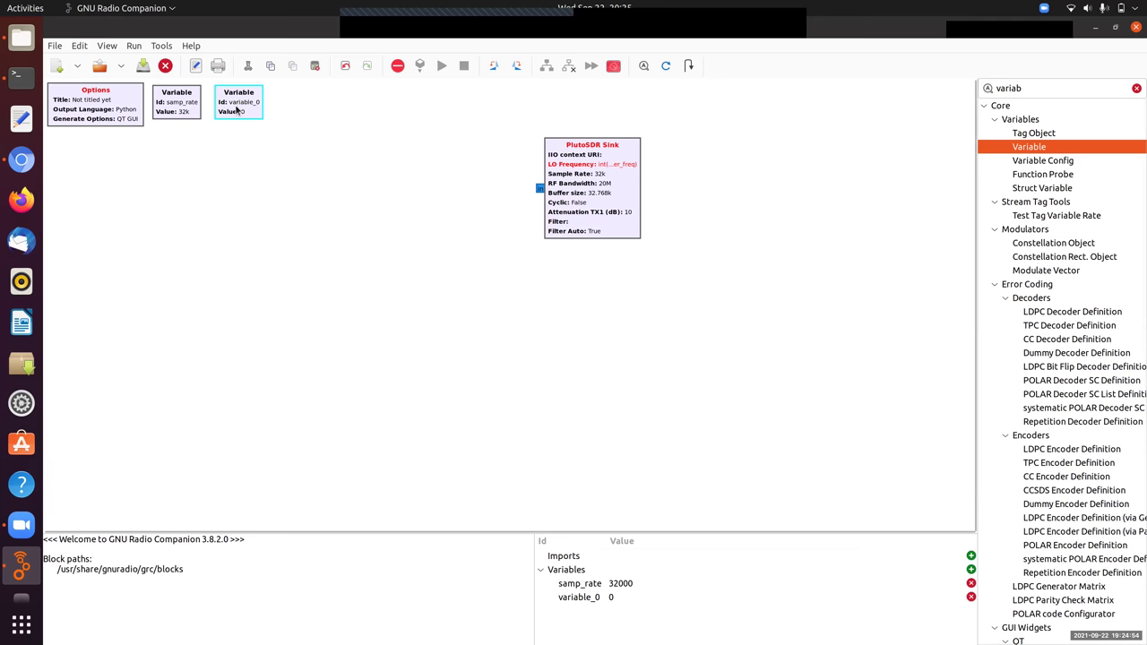
Name the new variable center_freq with value 915e6.
double_click(228, 107)
double_click(582, 249)
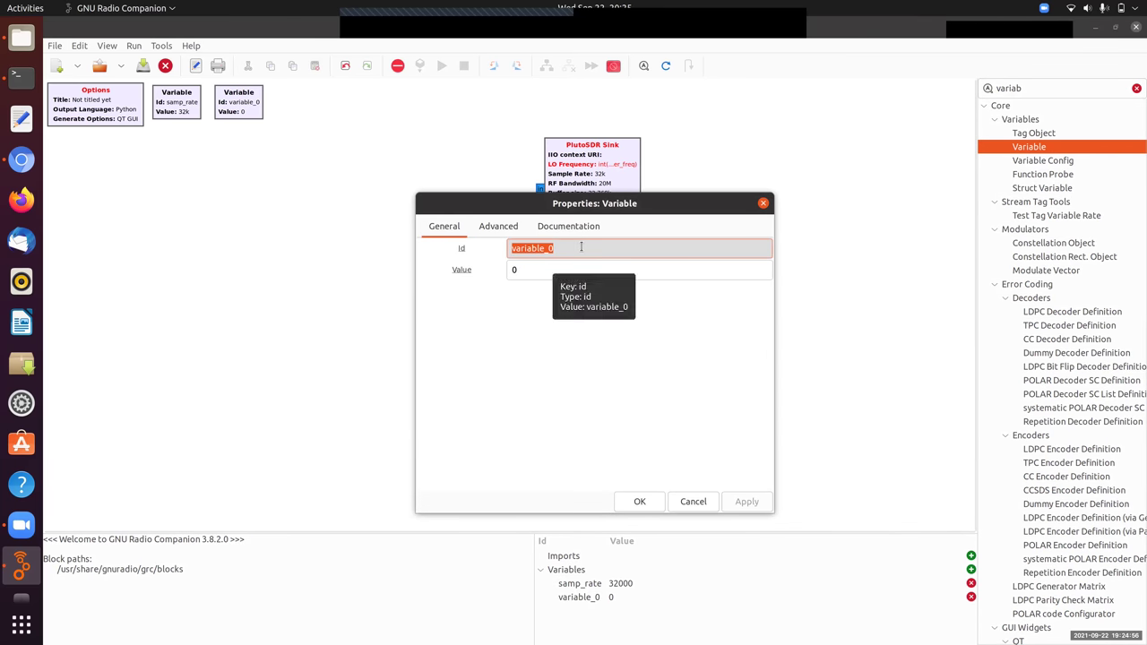
text(center_freq)
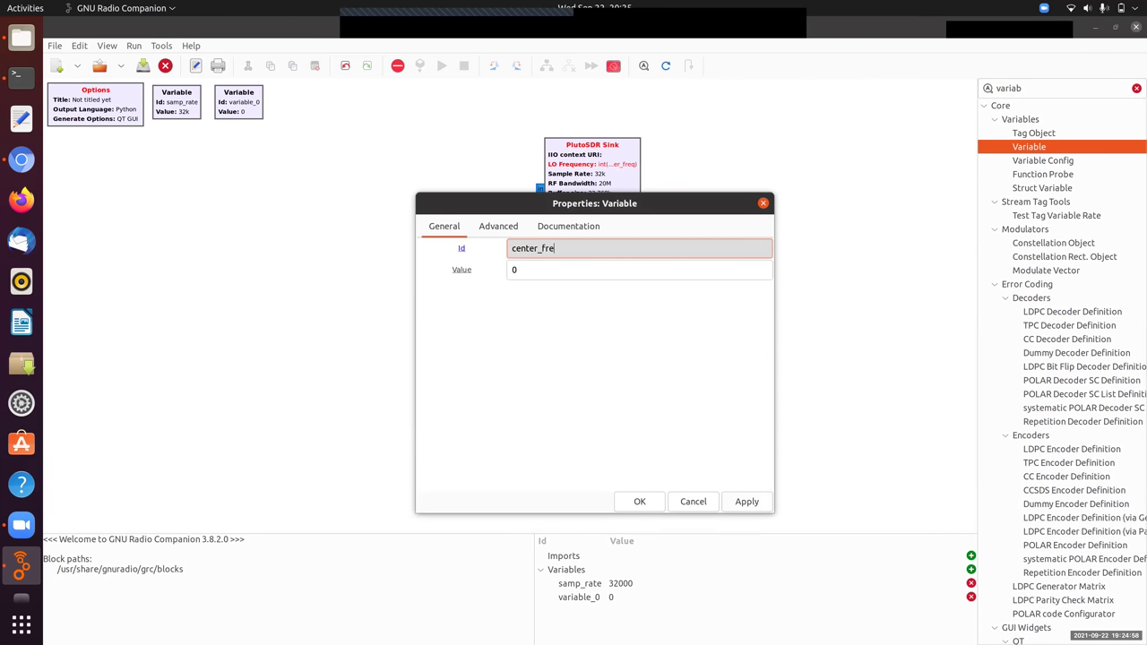
double_click(537, 270)
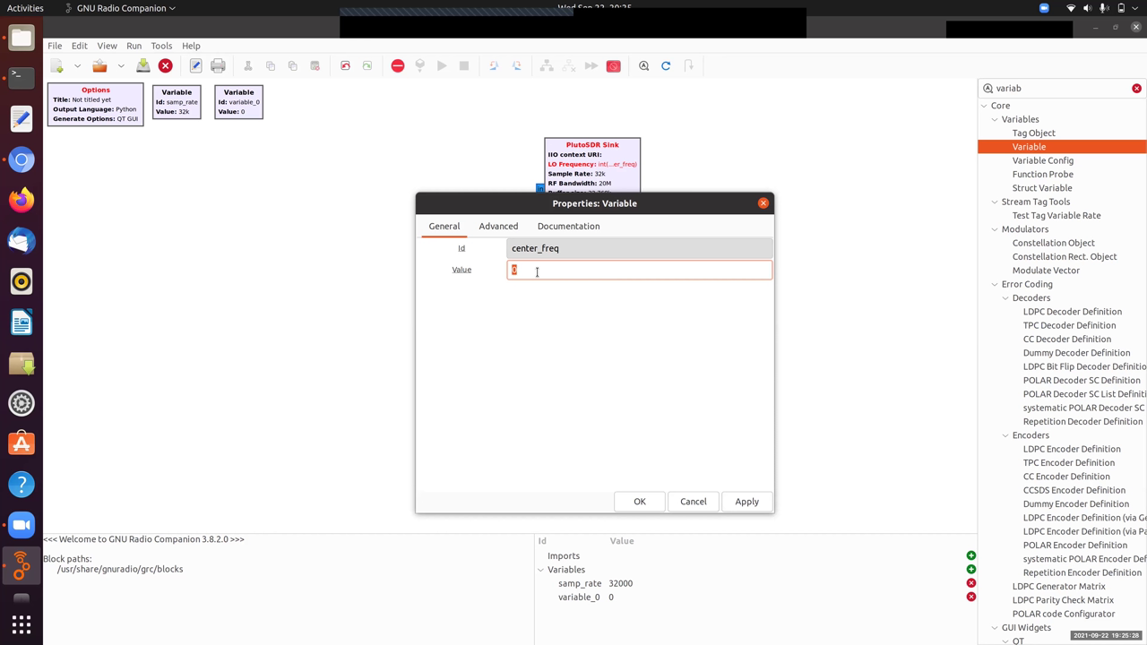
text(915)
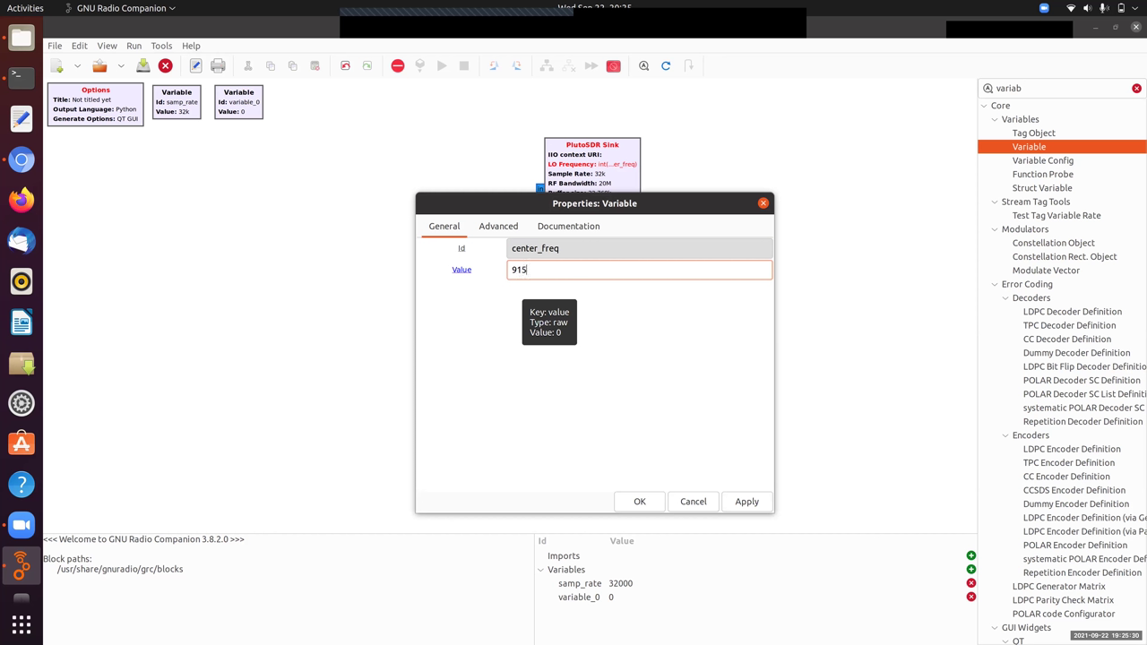
text(e6)
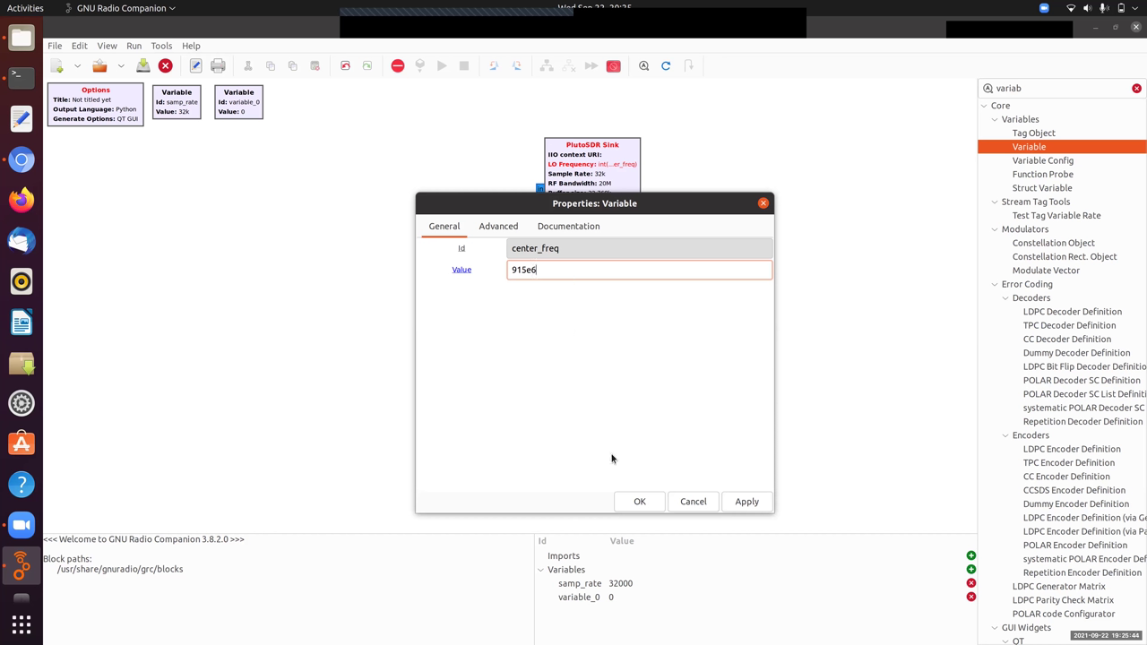
click(637, 502)
Change the samp_rate variable from 32000 to 1e6.
click(193, 106)
double_click(193, 105)
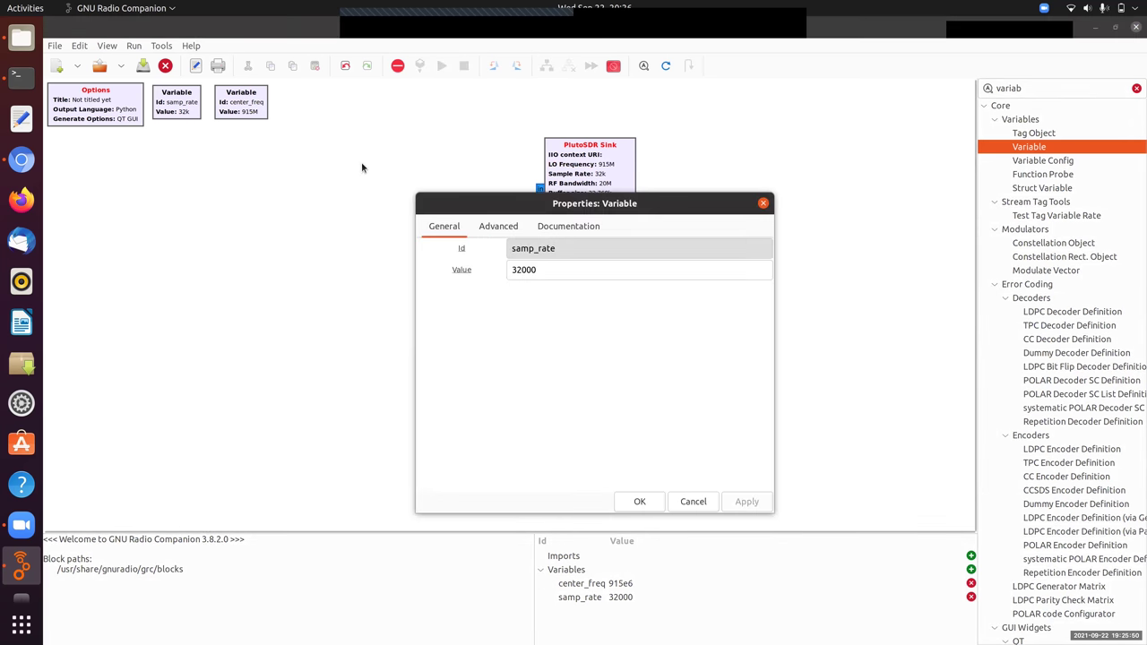
double_click(524, 270)
text(1e6)
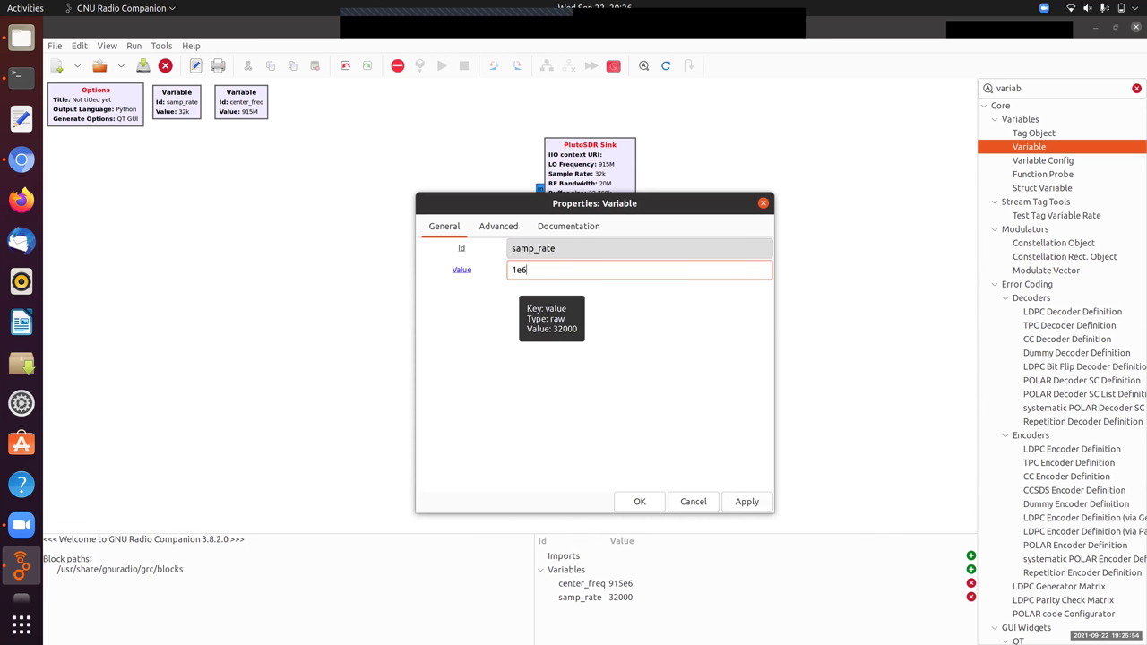
click(640, 502)
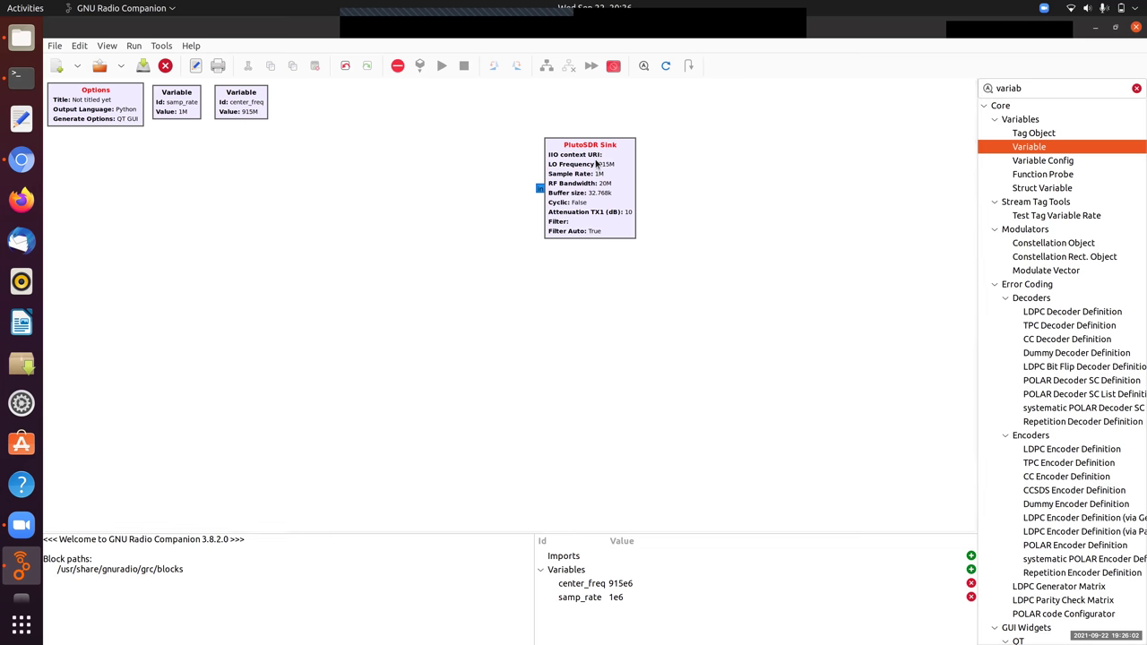
Add a Signal Source block and connect its output to the PlutoSDR Sink.
double_click(1019, 88)
text(s)
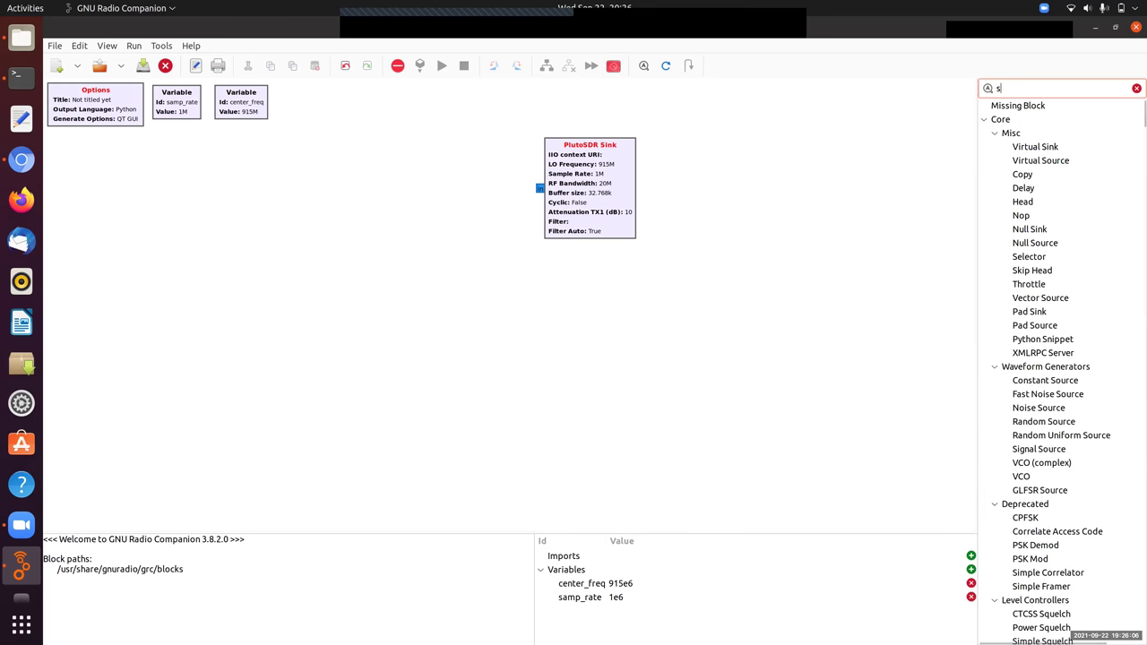
text(ignal)
drag(1038, 132, 373, 169)
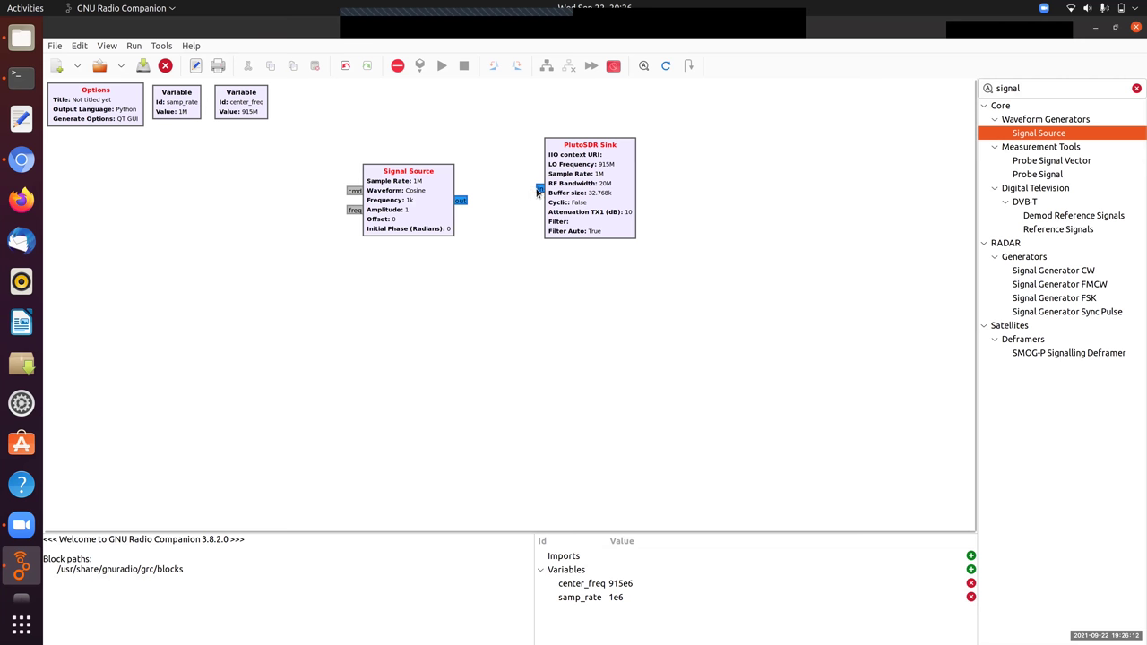
click(538, 189)
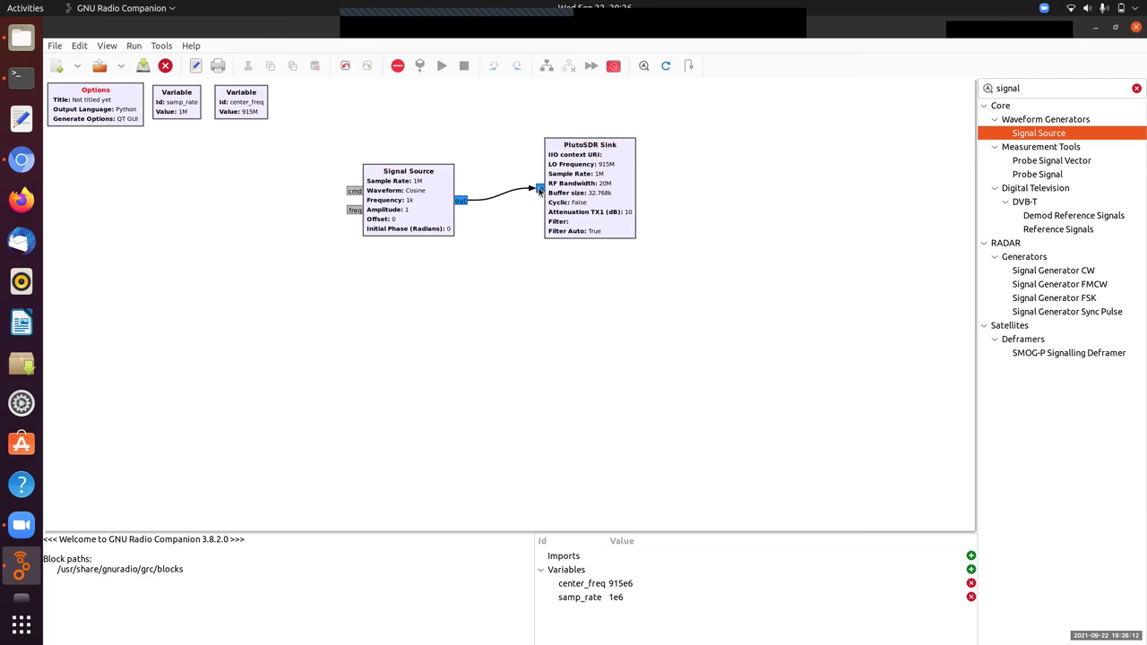
Set the Signal Source frequency from 1000 to signal_freq.
double_click(407, 200)
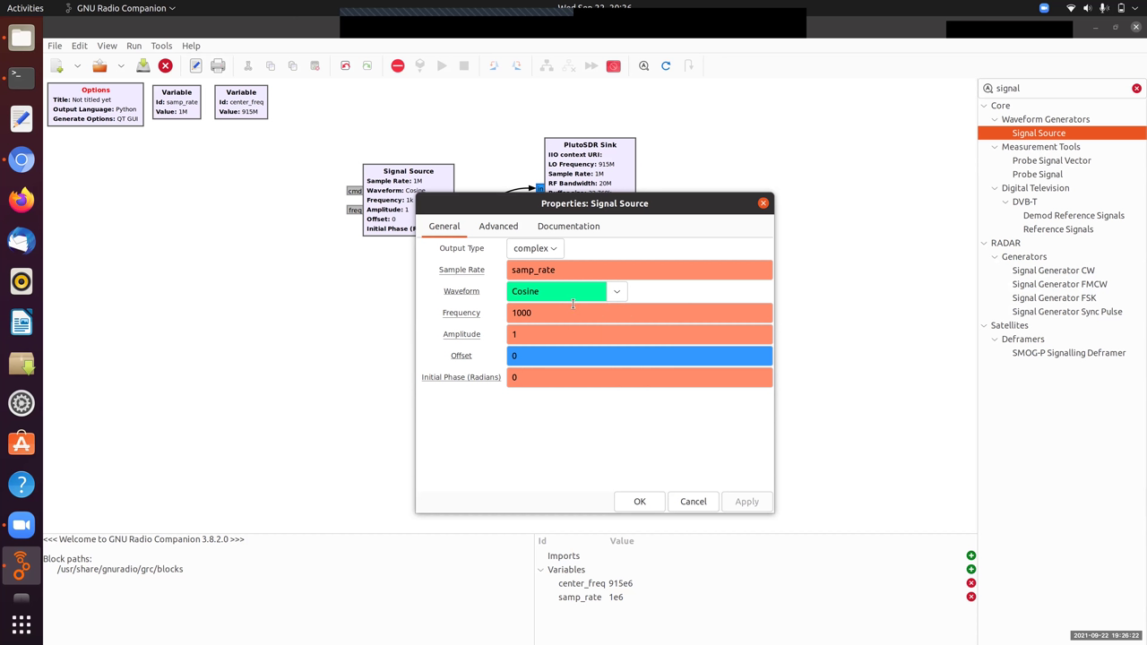
double_click(571, 306)
text(signal_freq)
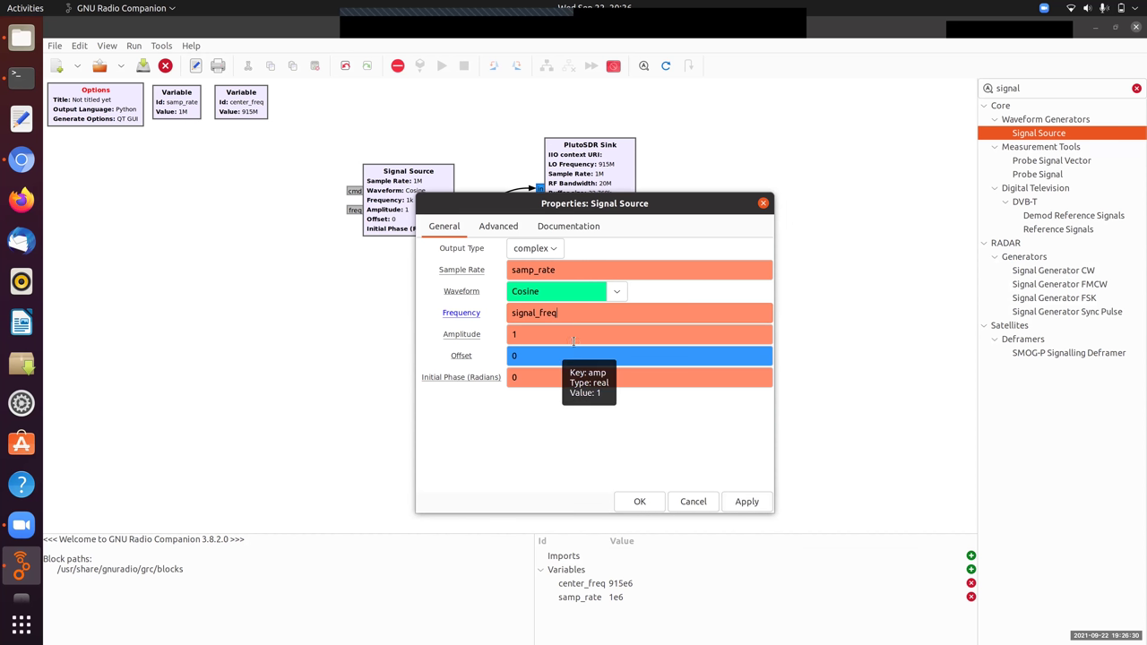
click(640, 501)
double_click(1039, 88)
Place a QT GUI Range block above the Signal Source and give it Id signal_freq.
text(range)
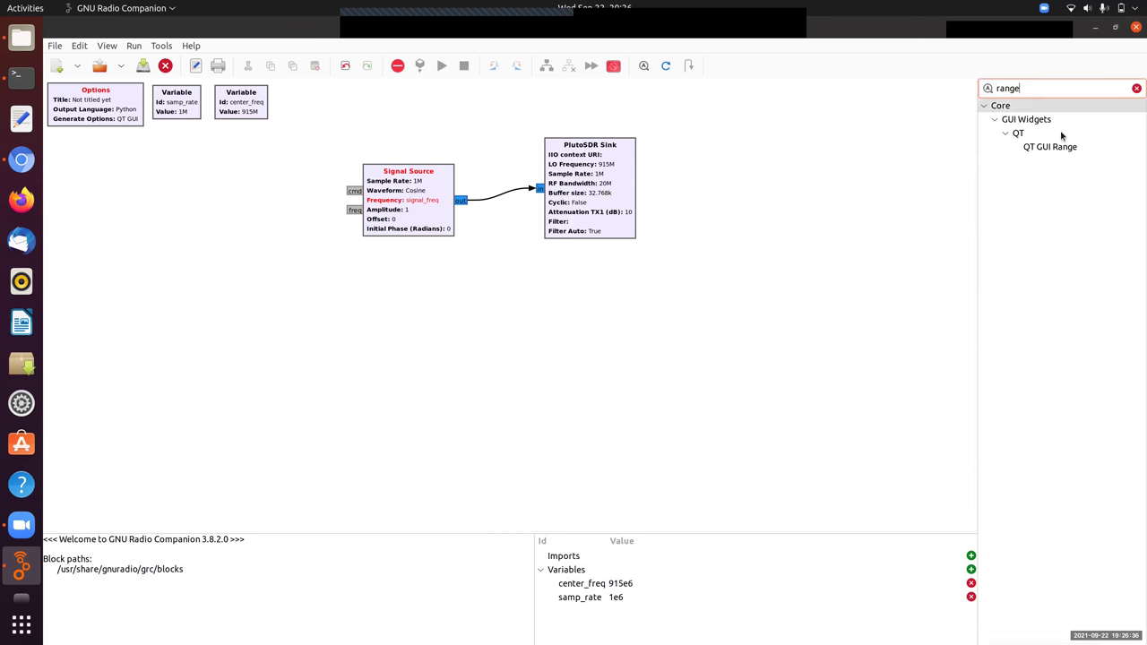
click(1042, 146)
drag(1041, 146, 374, 106)
double_click(374, 106)
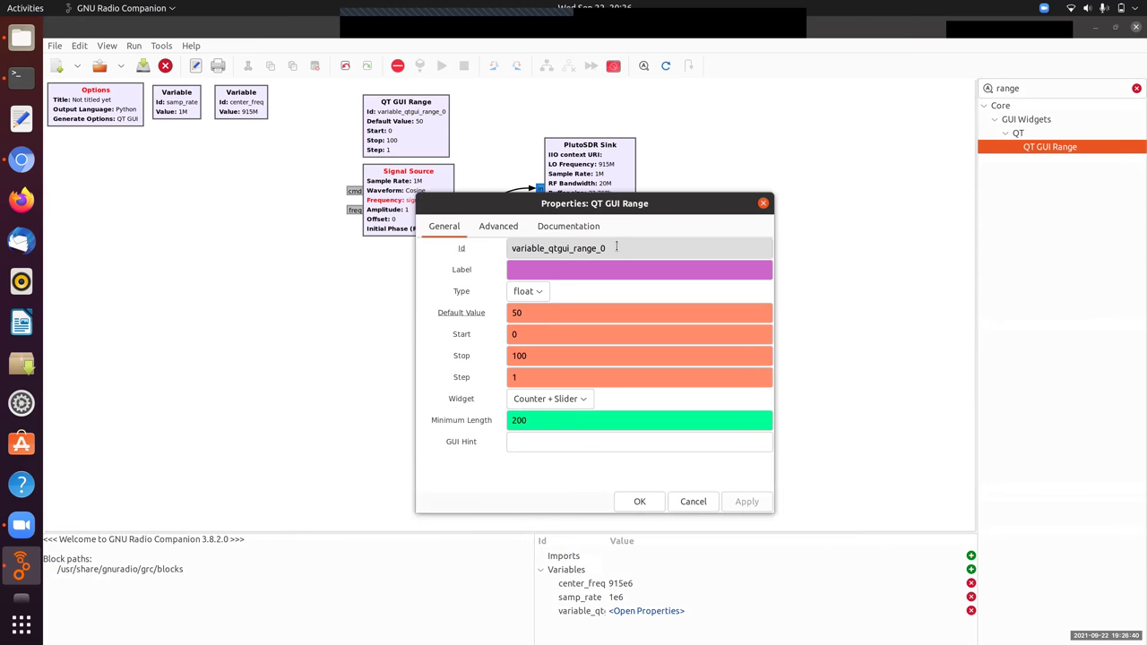
drag(599, 248, 615, 249)
key(ctrl+a)
text(signa)
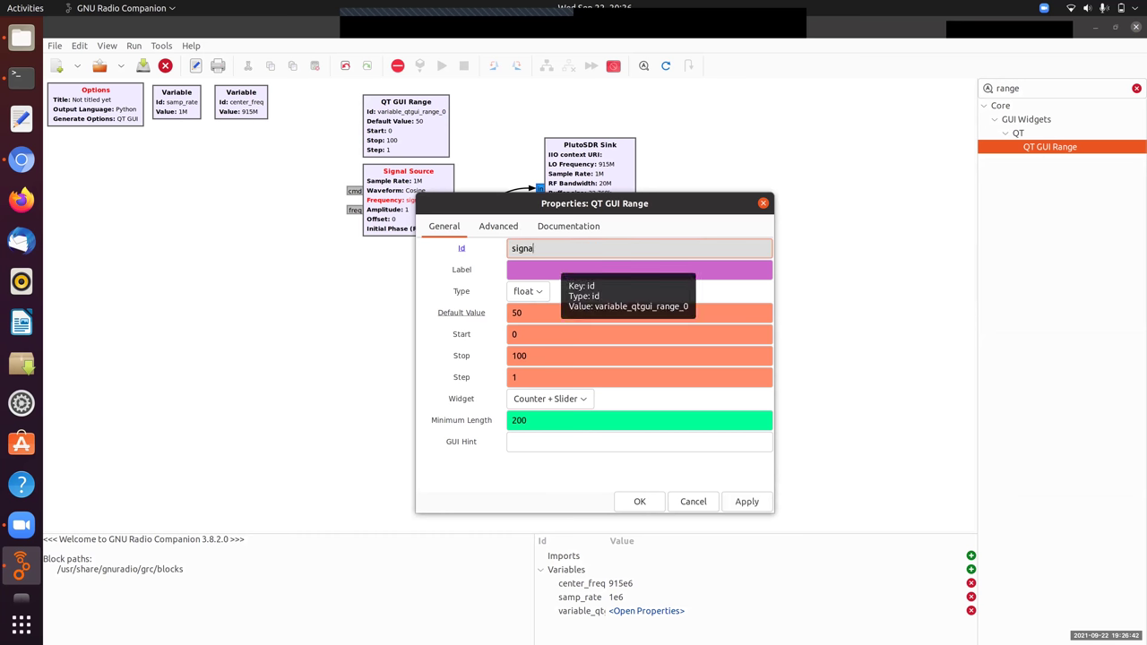
text(l_freq)
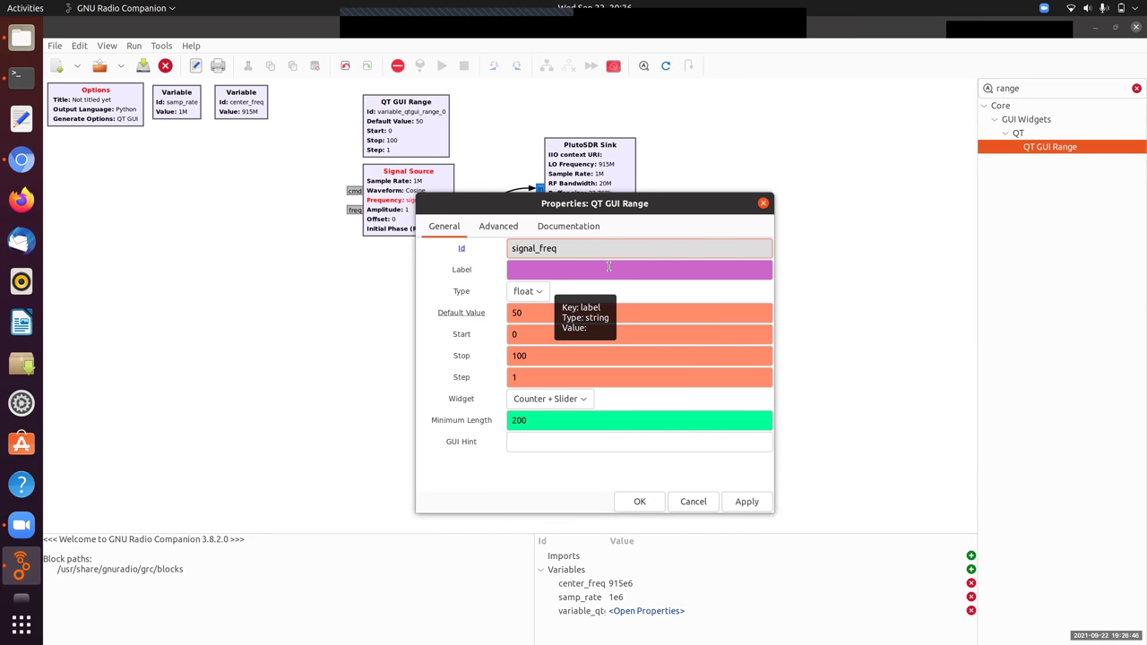
Give the signal_freq range default 20e3, start -100e3 and stop 100e3.
double_click(541, 311)
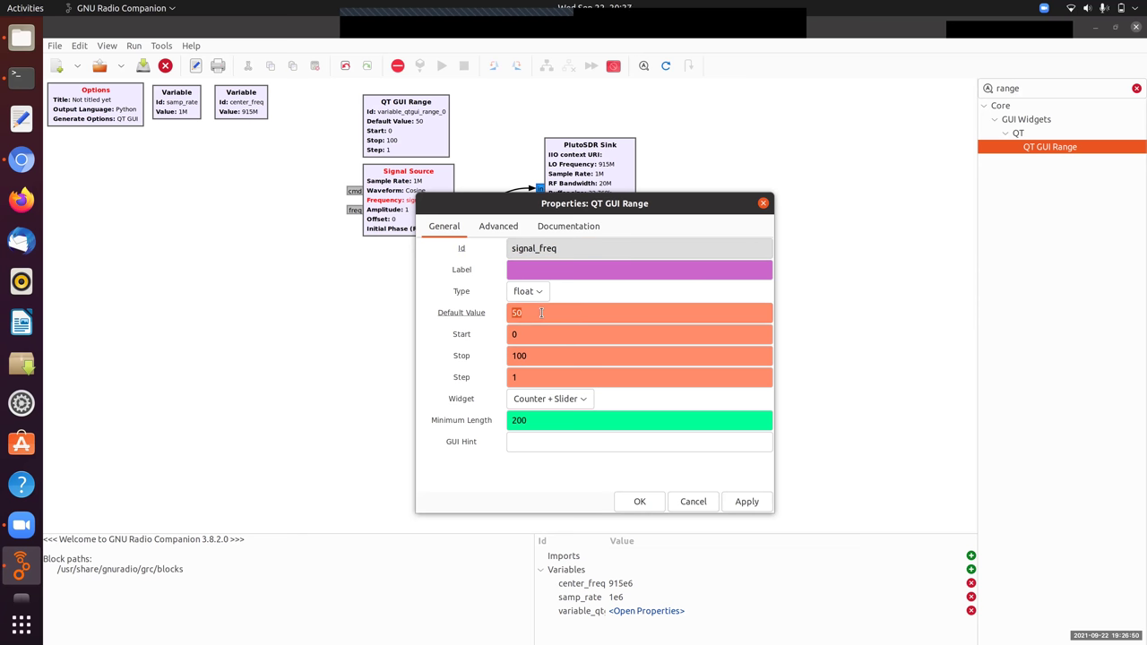
text(20e3)
key(Tab)
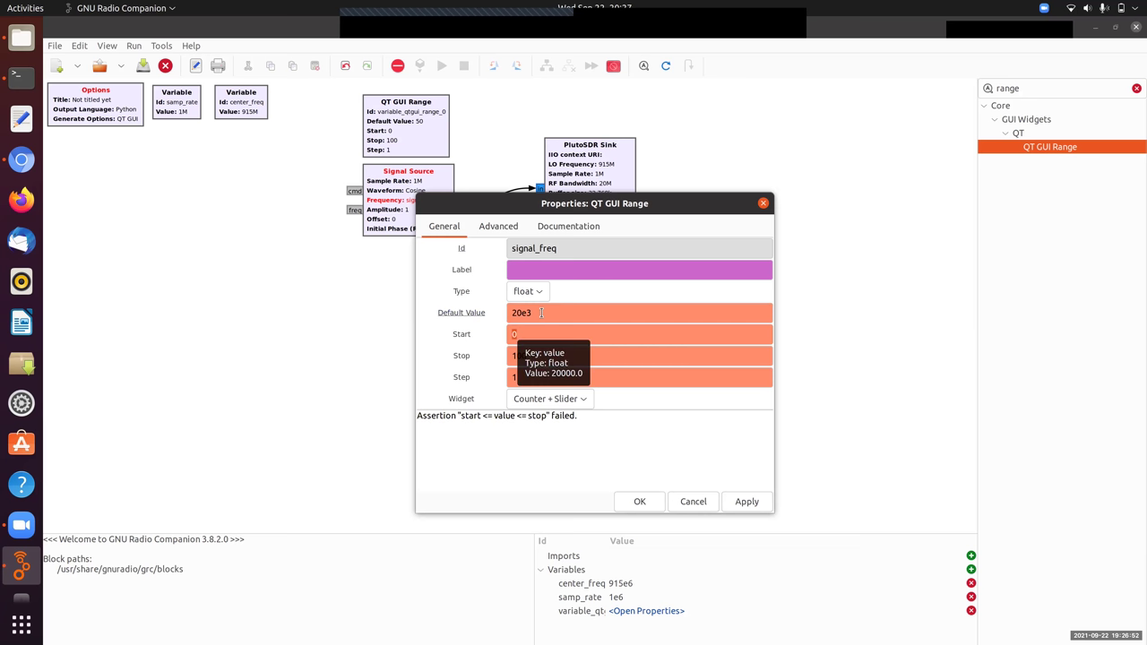
text(-100e3)
key(Tab)
text(100e3)
click(555, 375)
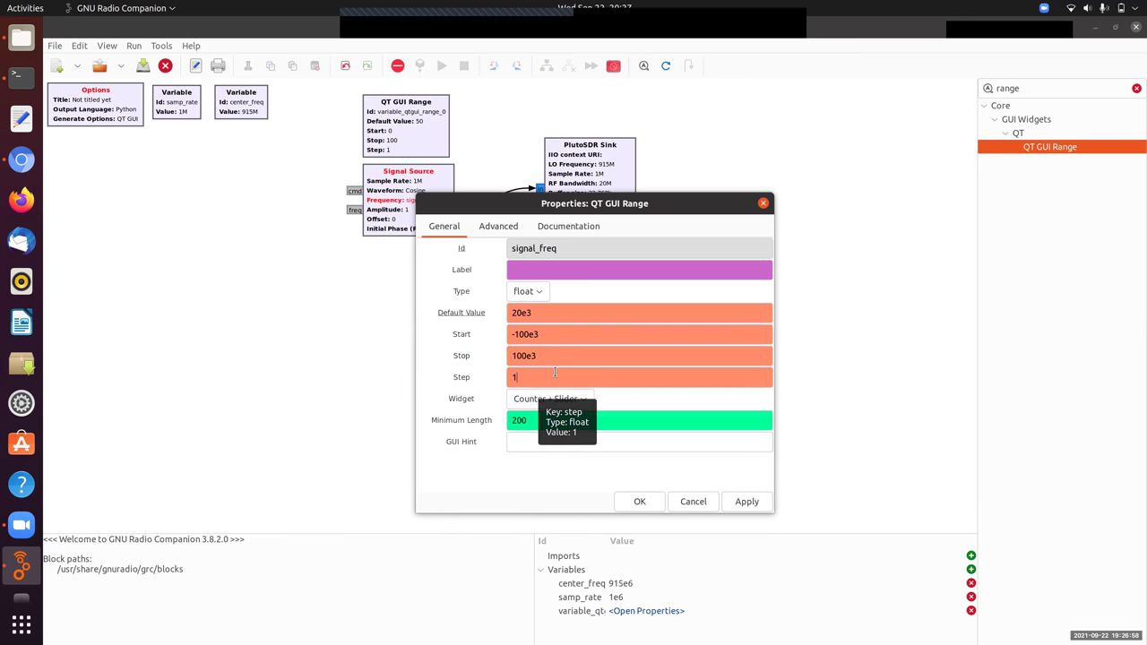
click(640, 501)
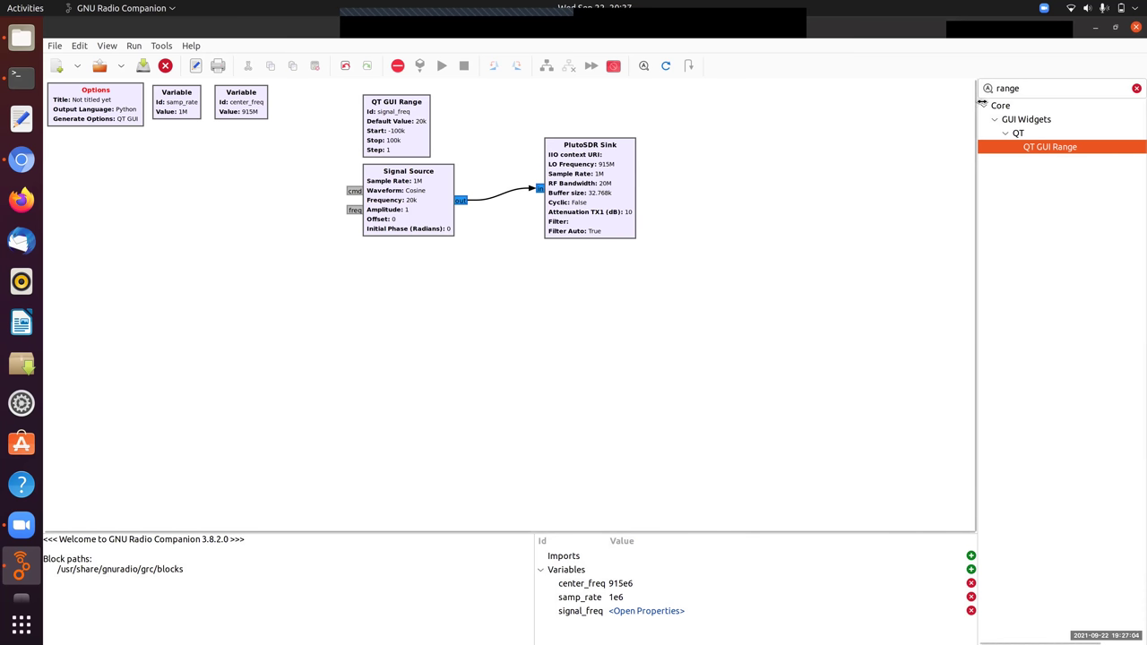
Add a QT GUI Time Sink and QT GUI Frequency Sink, wired from the Signal Source output.
double_click(1025, 89)
text(q)
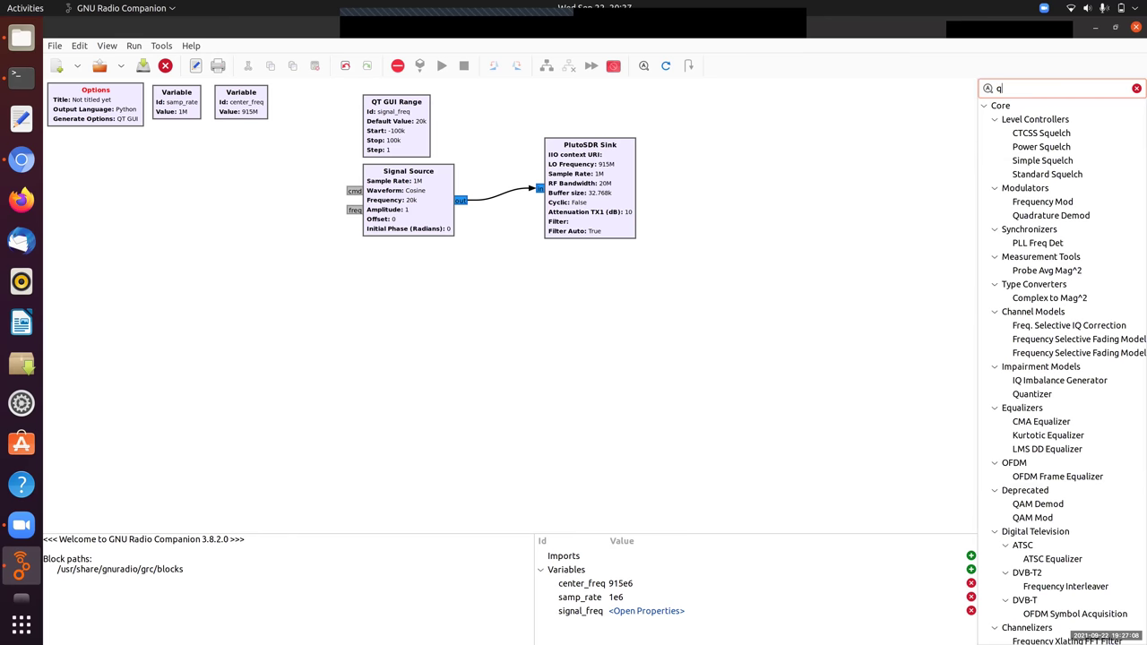
text(t gui)
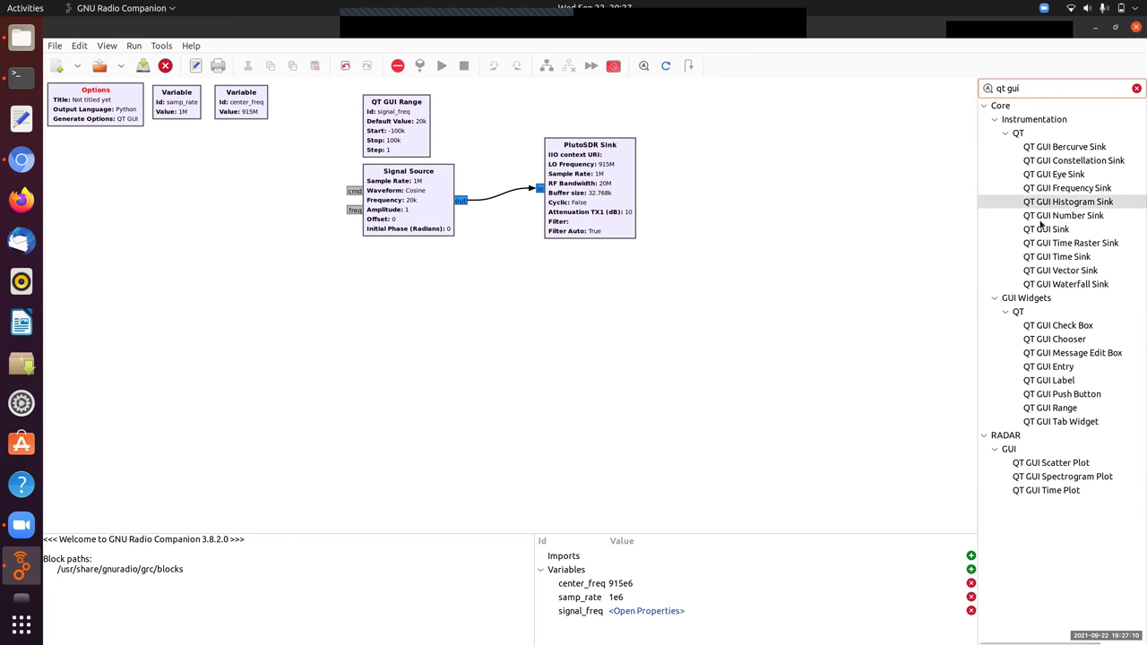
drag(1057, 256, 582, 269)
drag(1066, 187, 583, 321)
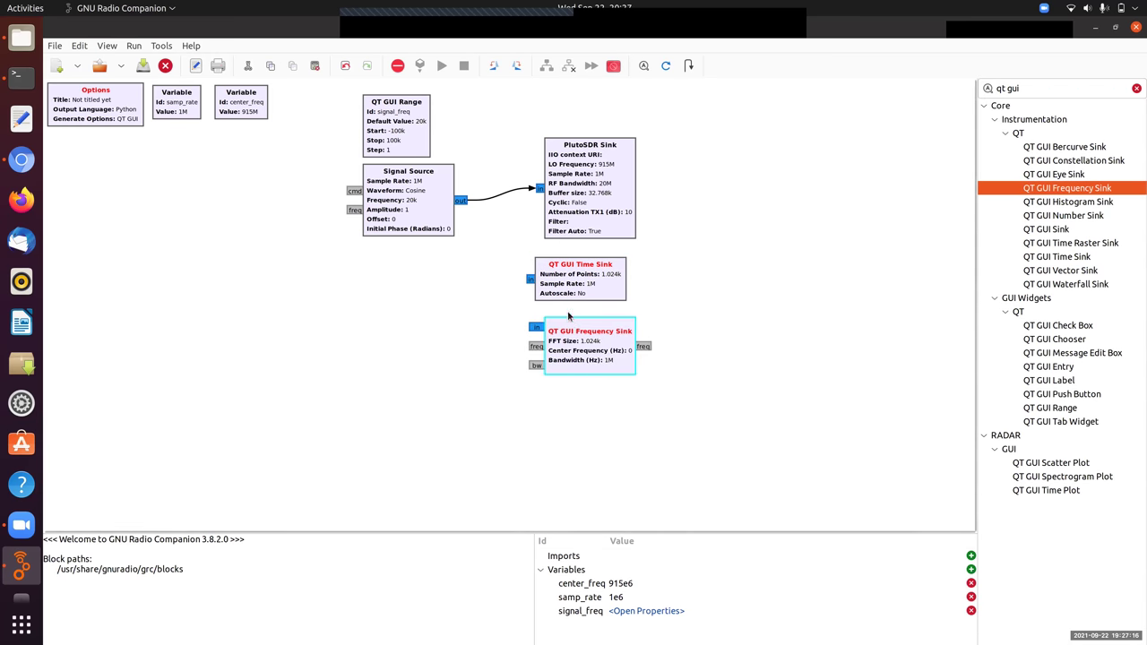
click(485, 225)
drag(529, 280, 461, 200)
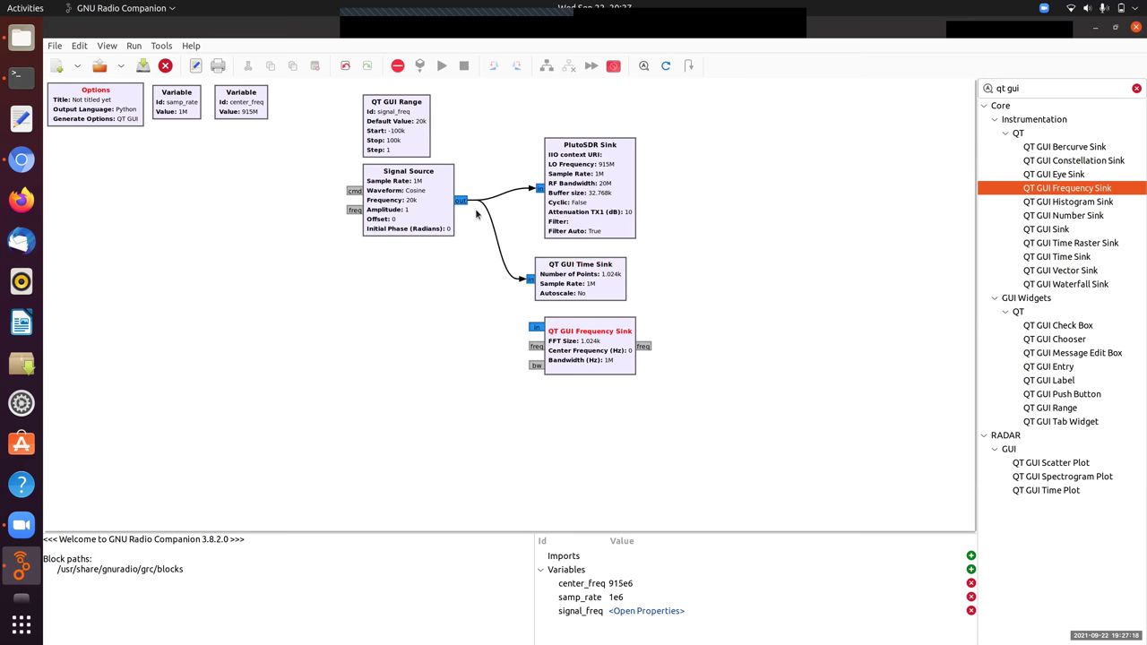
Label the Time Sink's lines 'TX re' and 'TX im'.
double_click(590, 270)
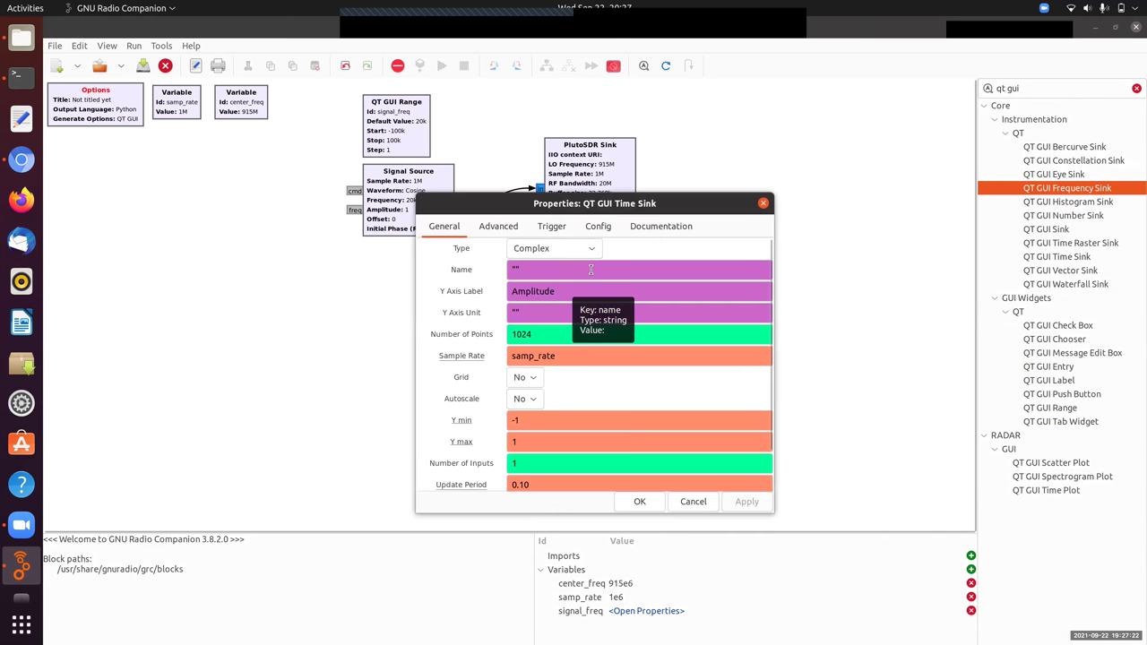
click(597, 228)
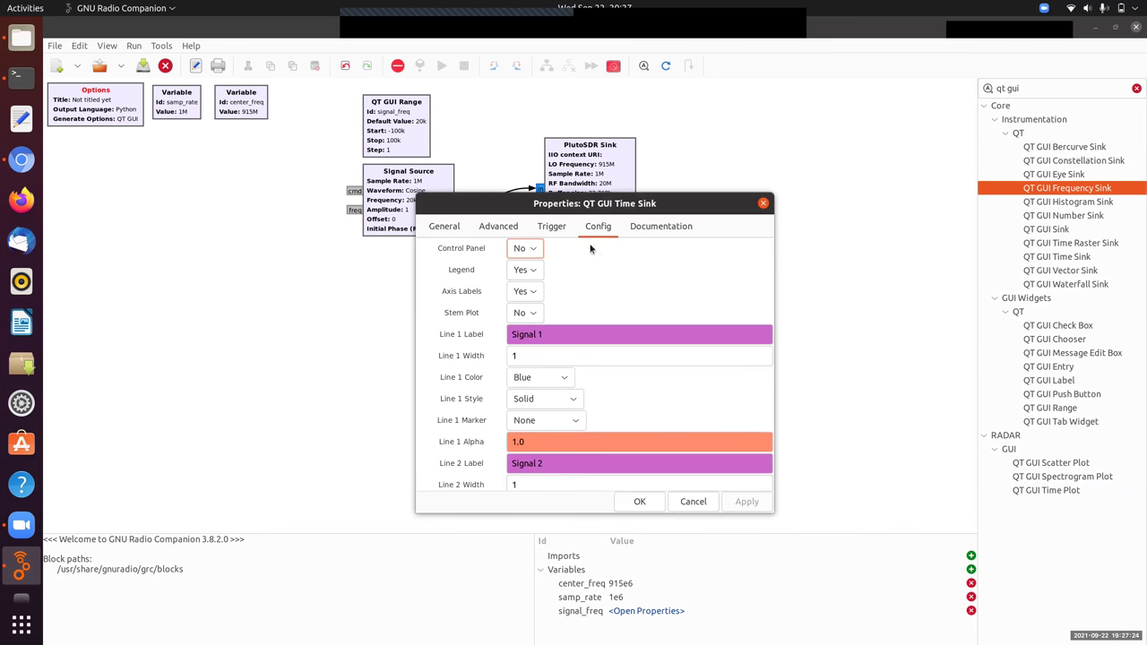
triple_click(554, 332)
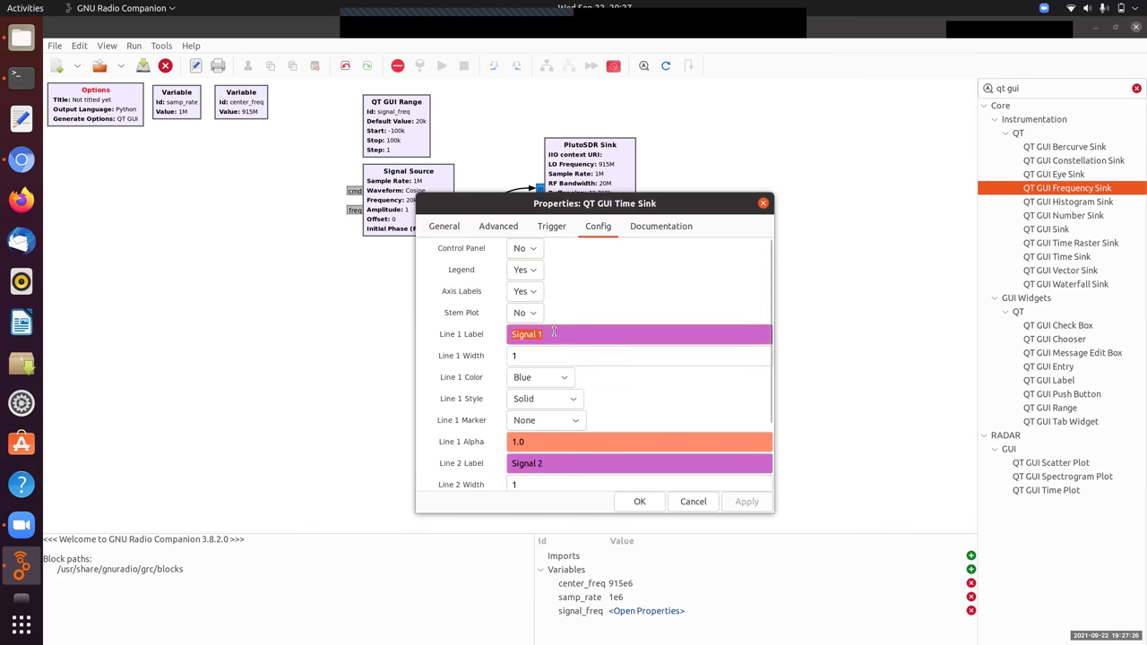
text(TX re)
triple_click(555, 460)
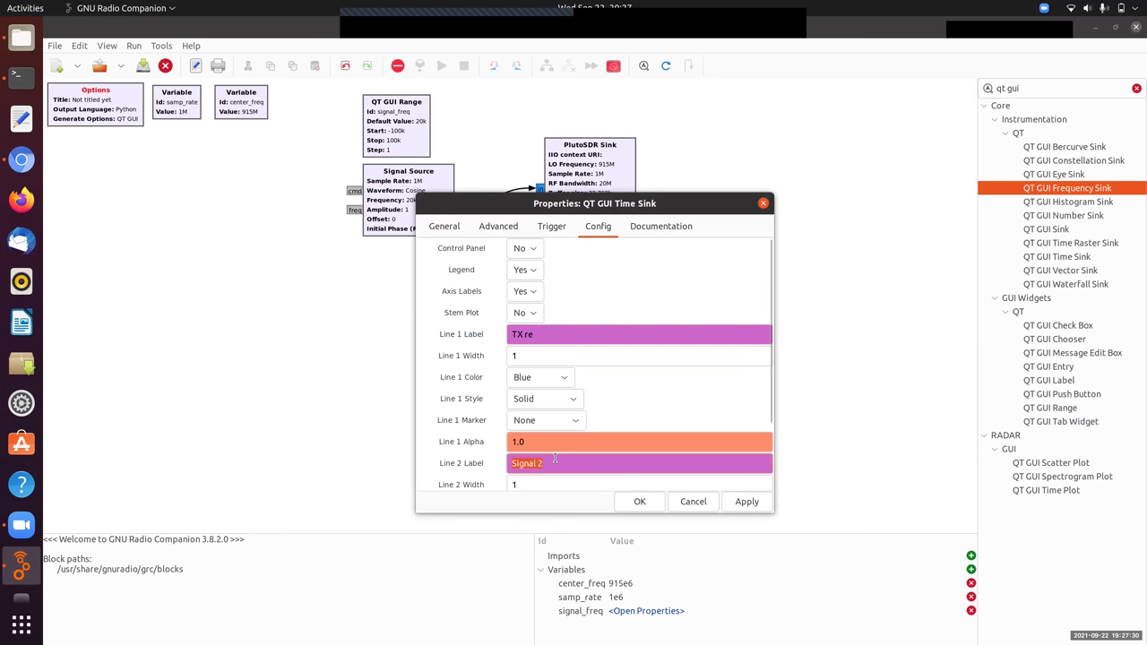
text(TX im)
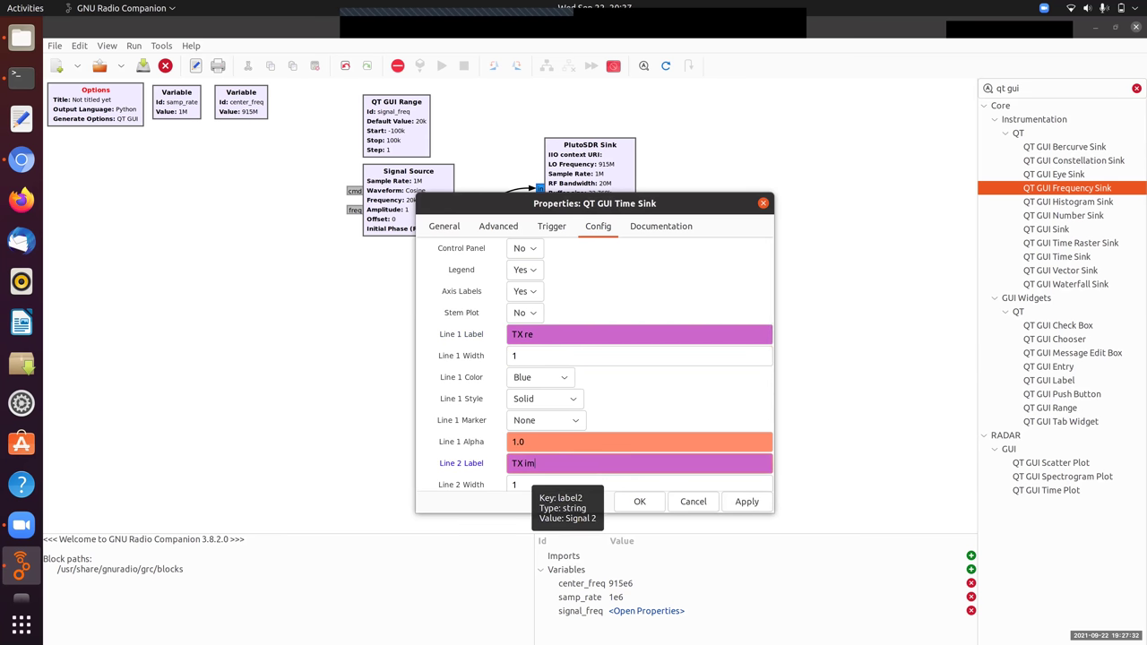
click(448, 228)
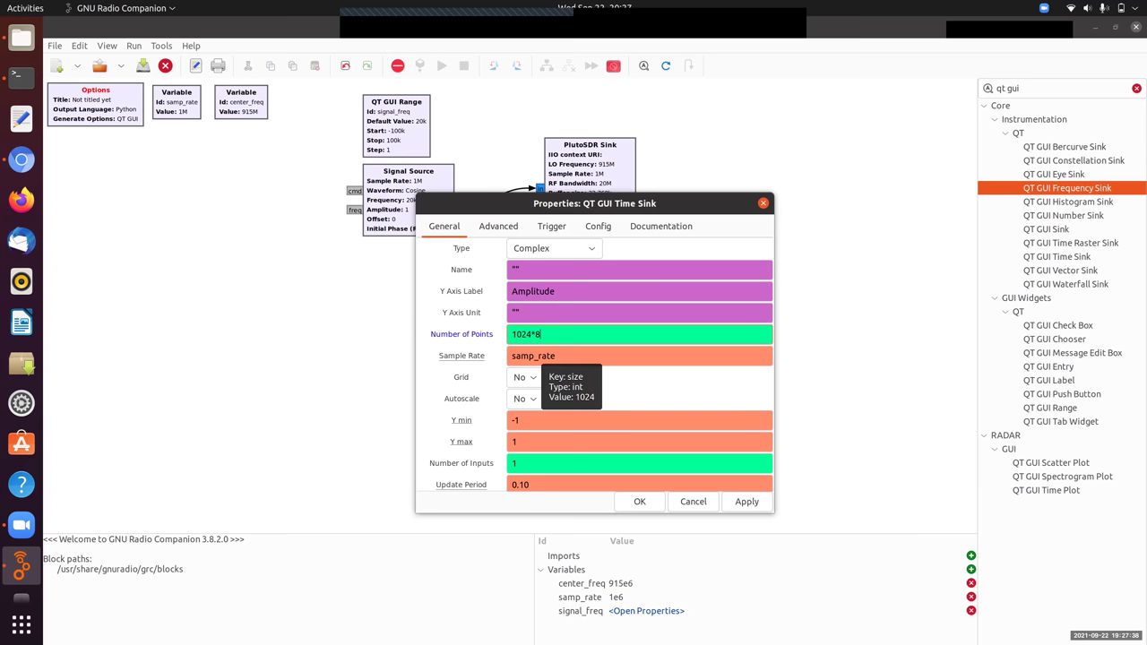
Apply the Time Sink settings, then give the Frequency Sink FFT size 1024*8 and line label TX.
click(640, 501)
double_click(590, 351)
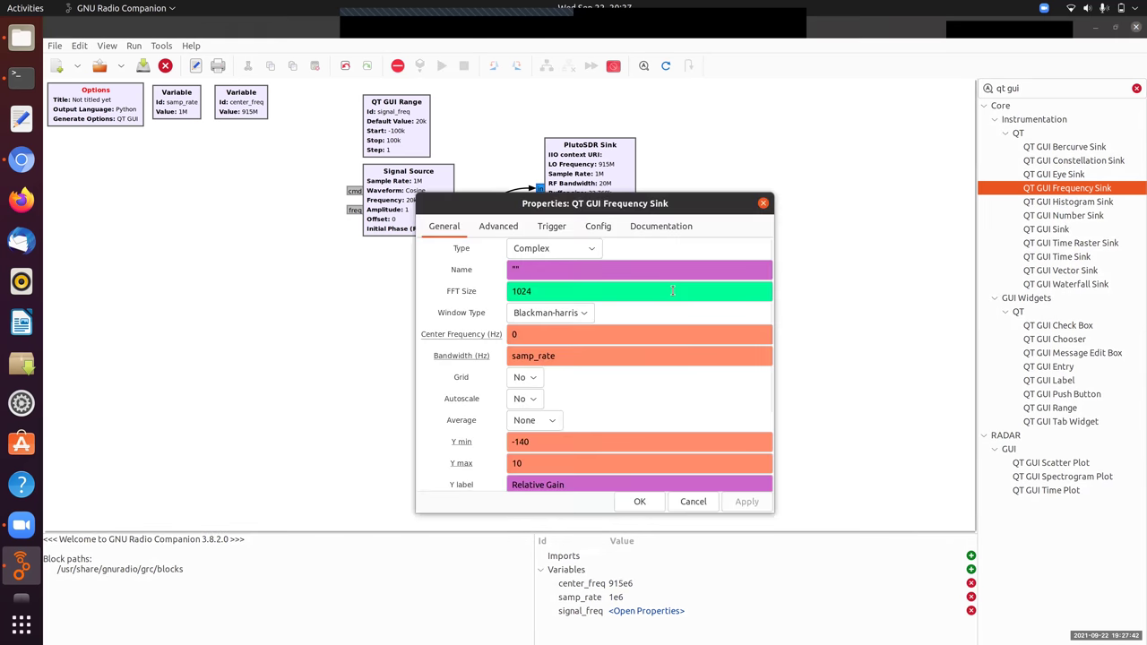
click(571, 290)
text(*8)
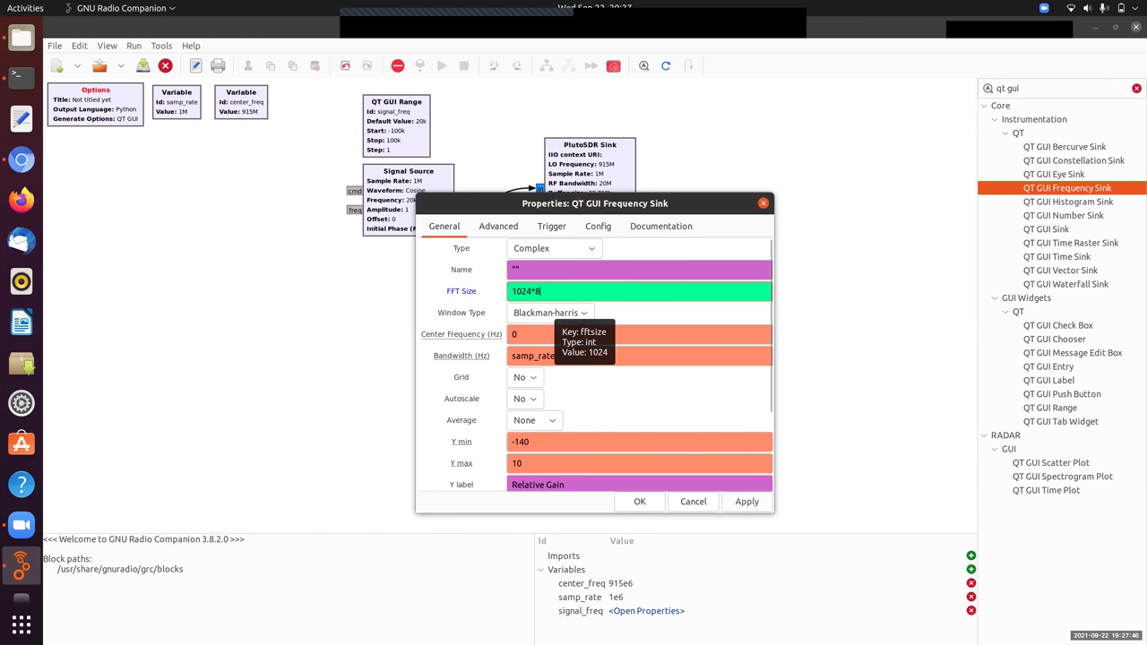
click(598, 226)
click(541, 313)
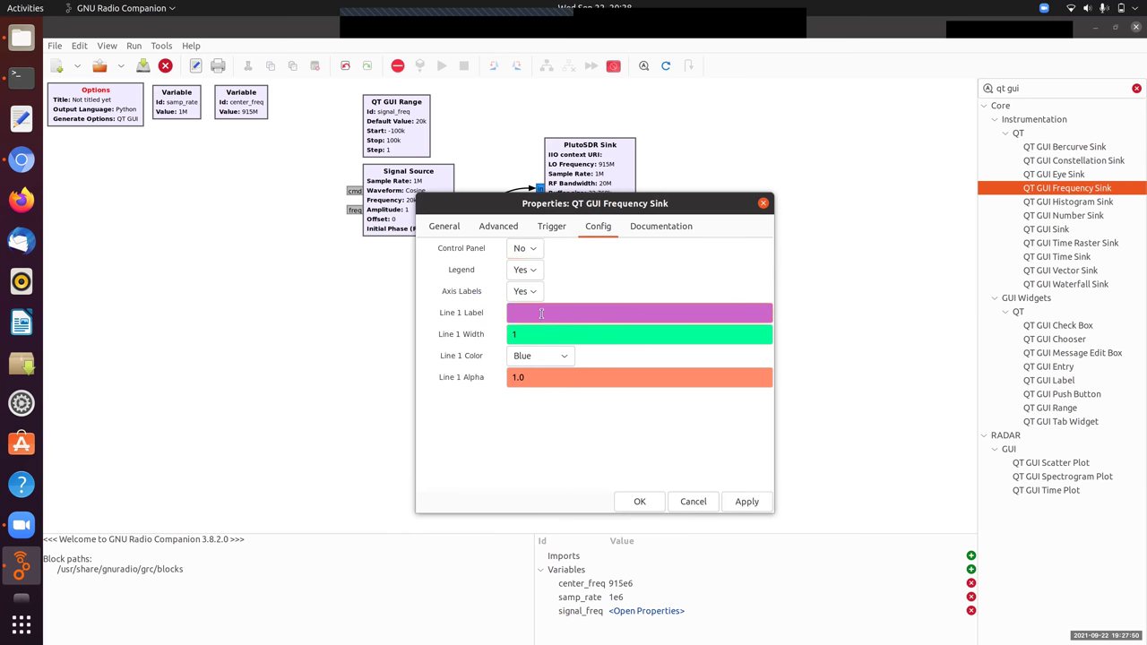
text(TX)
click(640, 501)
Rearrange the Time and Frequency Sinks closer to the Signal Source and raise the PlutoSDR Sink.
drag(707, 401, 597, 267)
drag(603, 211, 584, 164)
drag(576, 267, 552, 220)
drag(566, 317, 535, 265)
click(666, 263)
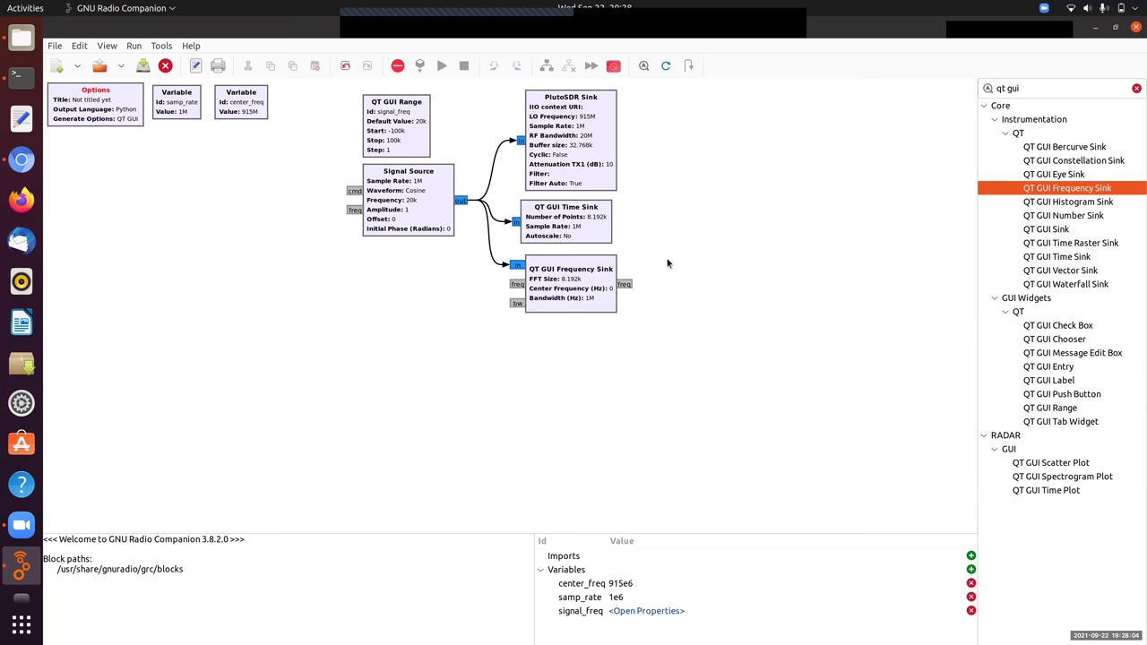
Set the PlutoSDR Sink's Attenuation TX1 from 10.0 to tx_attenuation.
double_click(581, 157)
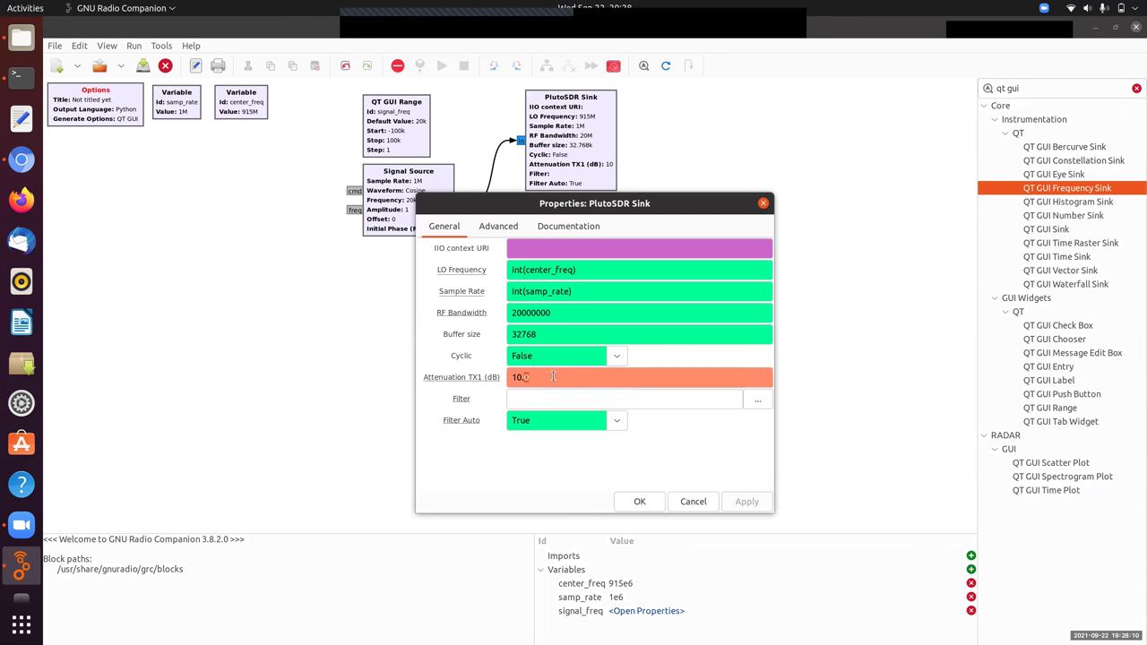
double_click(555, 376)
text(tx_at)
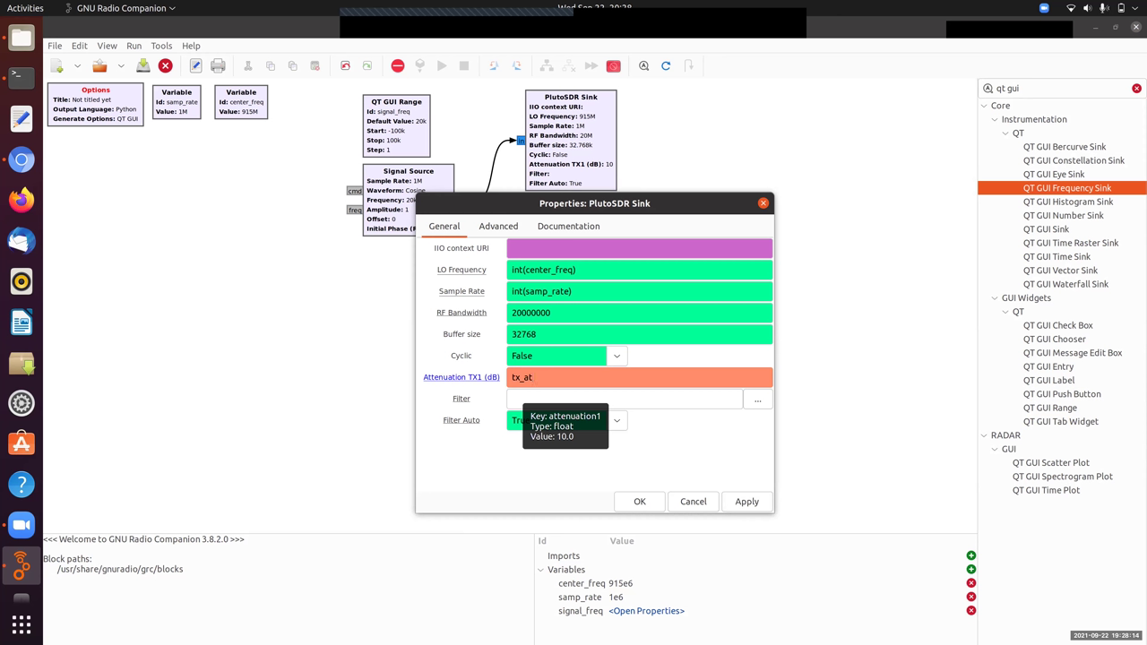
text(tenuation)
double_click(536, 381)
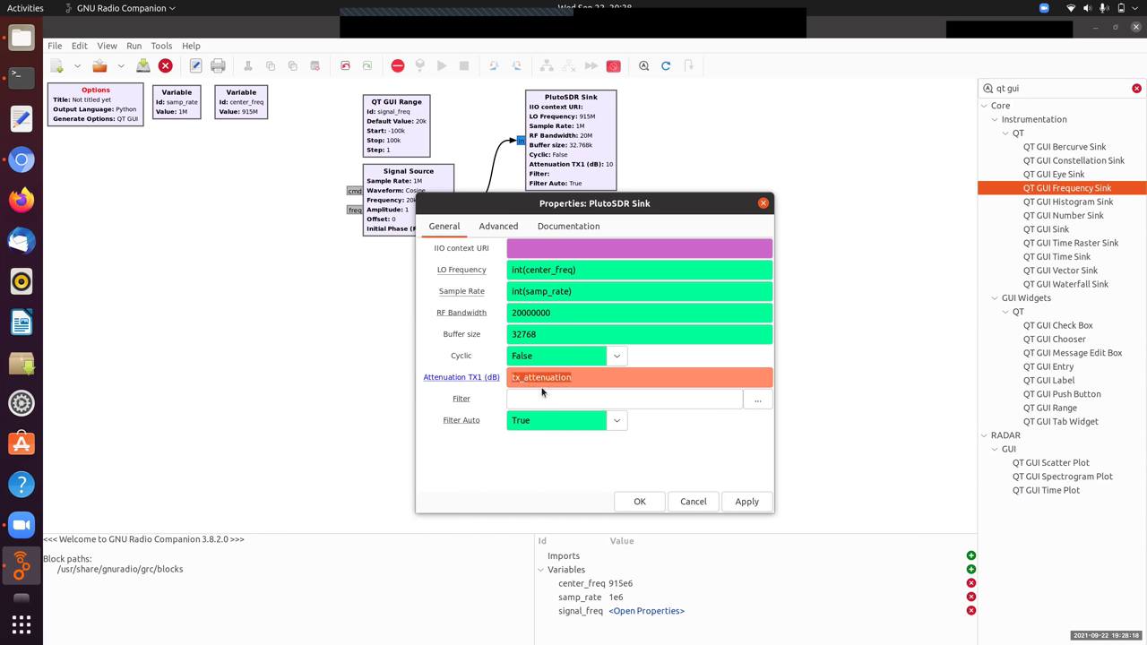
click(638, 502)
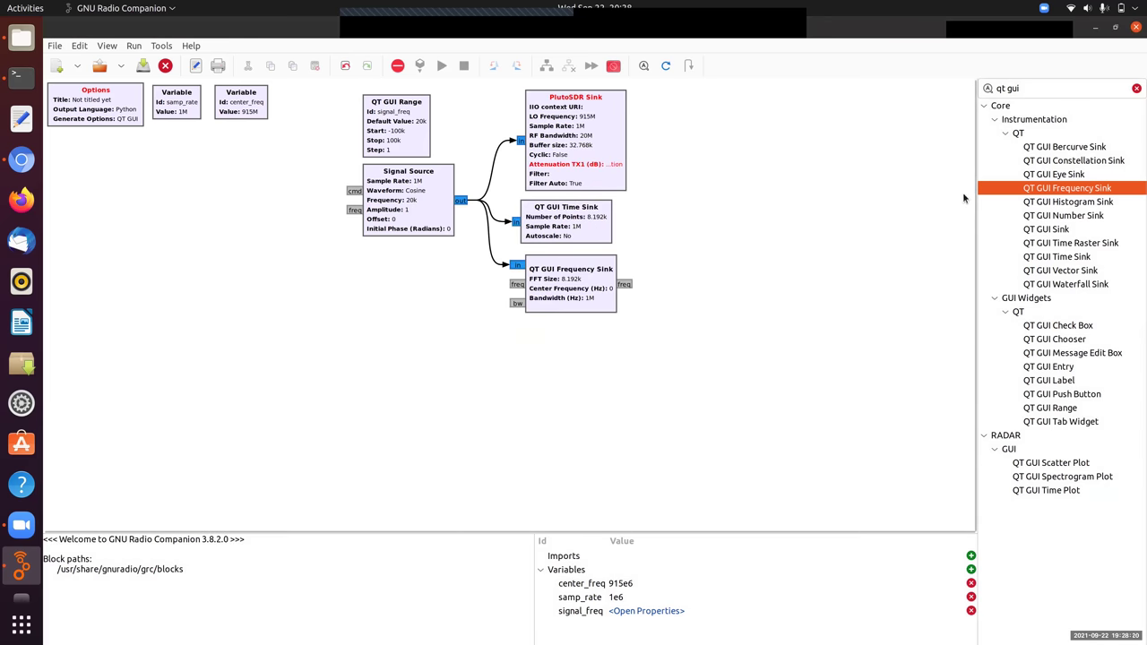
Add a QT GUI Range block and position it beside the PlutoSDR Sink.
triple_click(1012, 88)
text(ra)
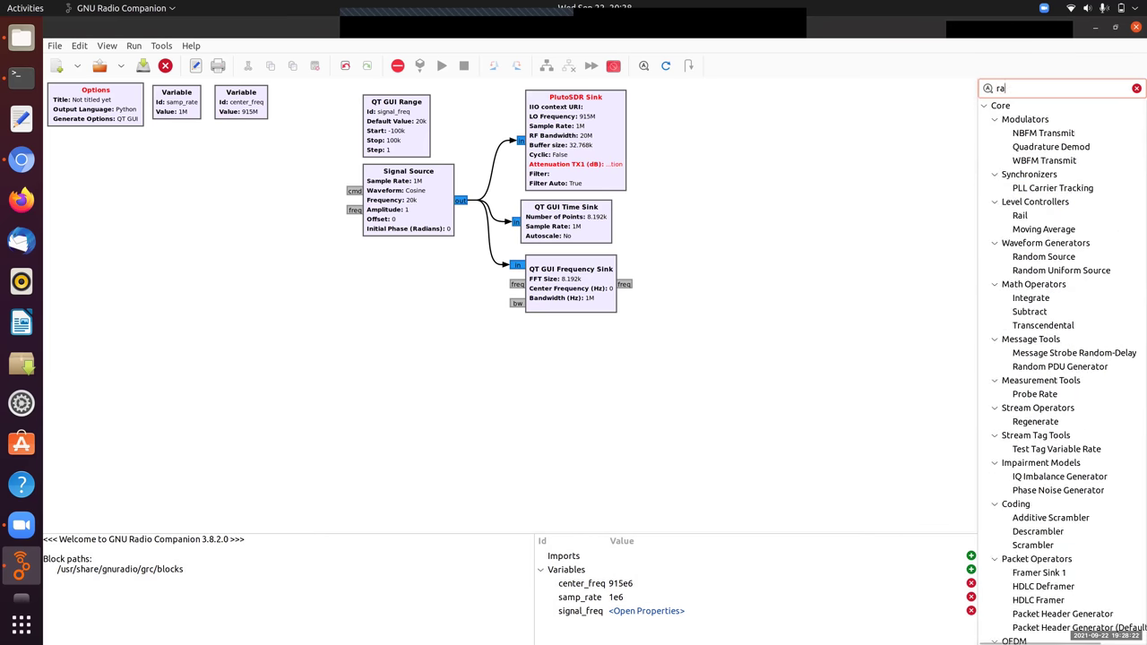
text(n)
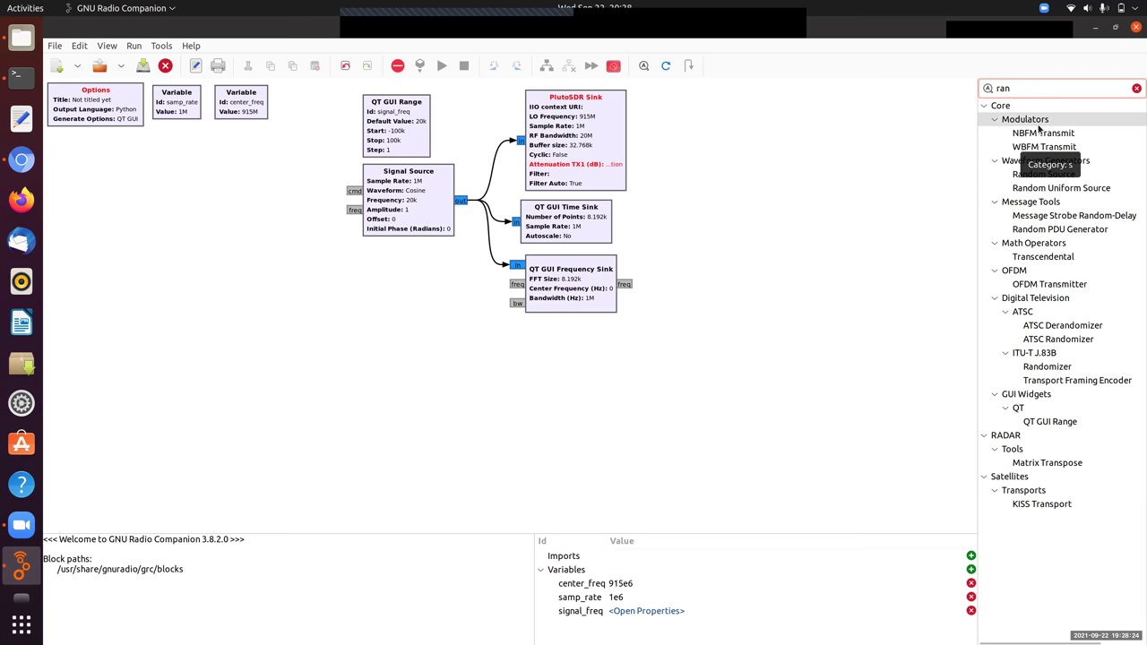
text(g)
drag(1044, 147, 494, 101)
drag(601, 144, 639, 144)
drag(552, 134, 528, 132)
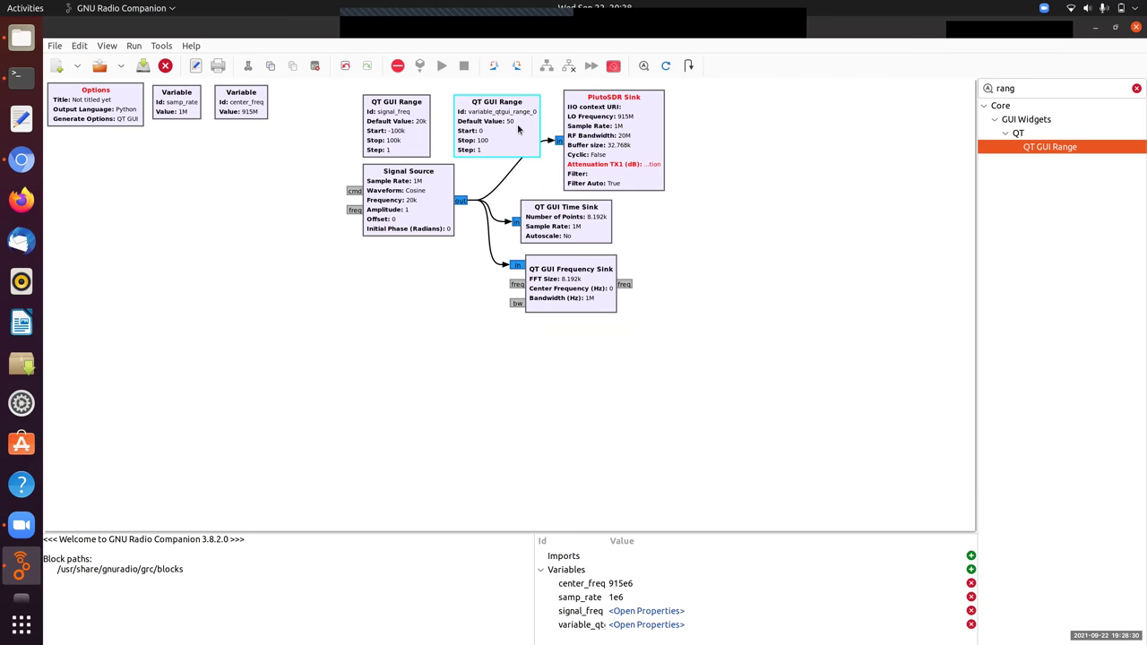
Name the range block tx_attenuation with default value 10.
double_click(528, 133)
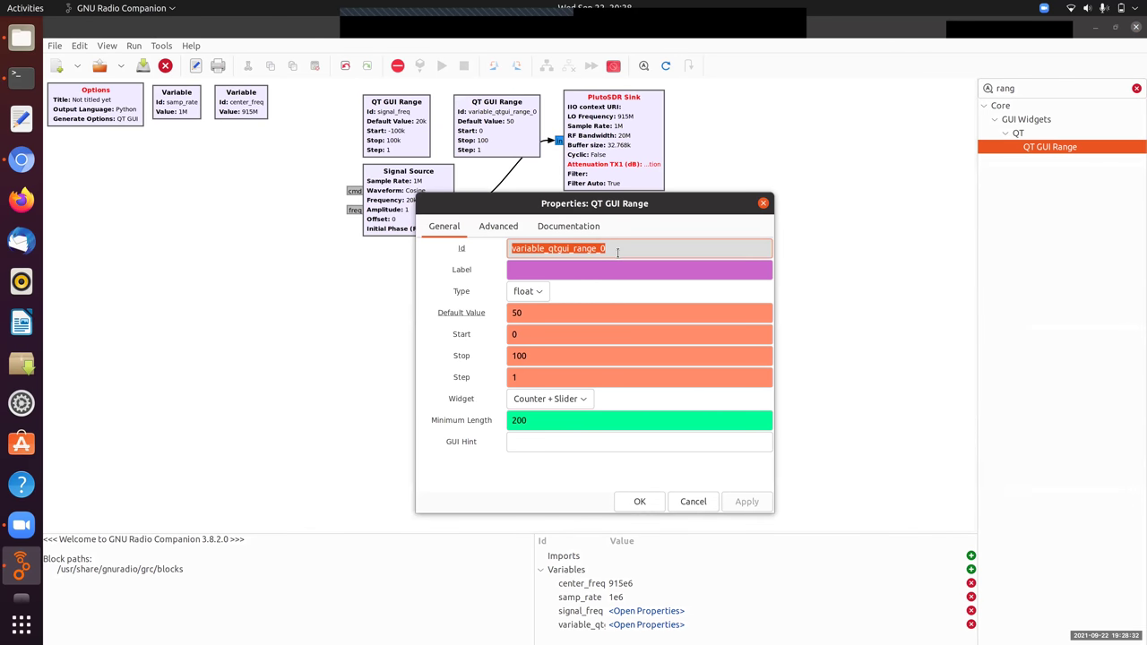
text(tx_attenuation)
double_click(555, 312)
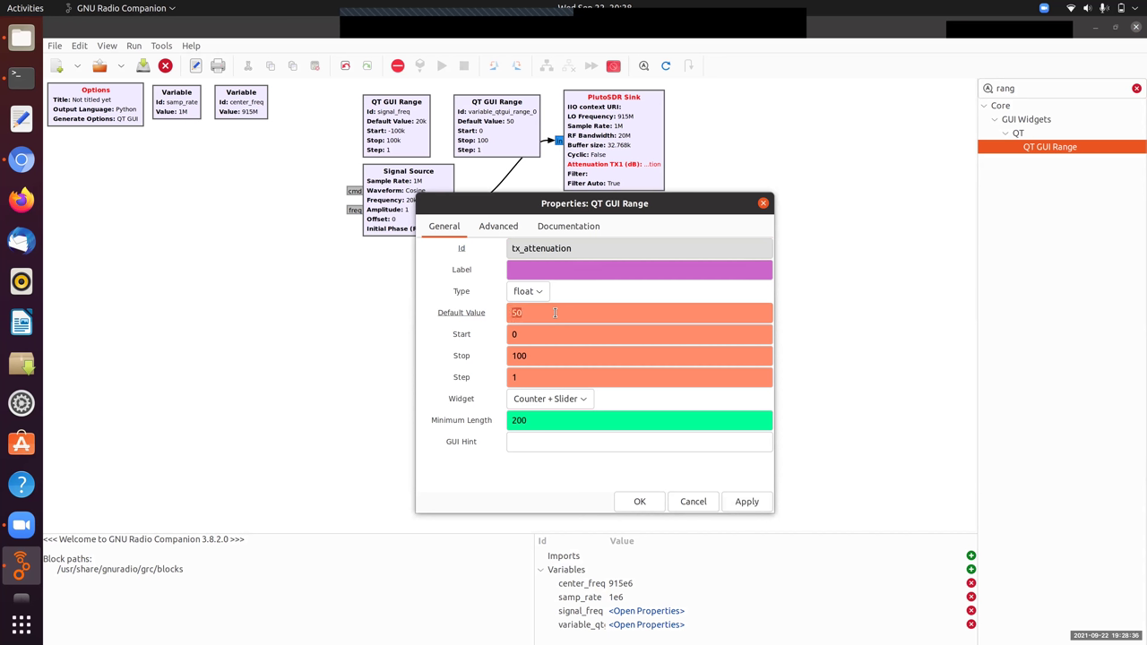
text(10)
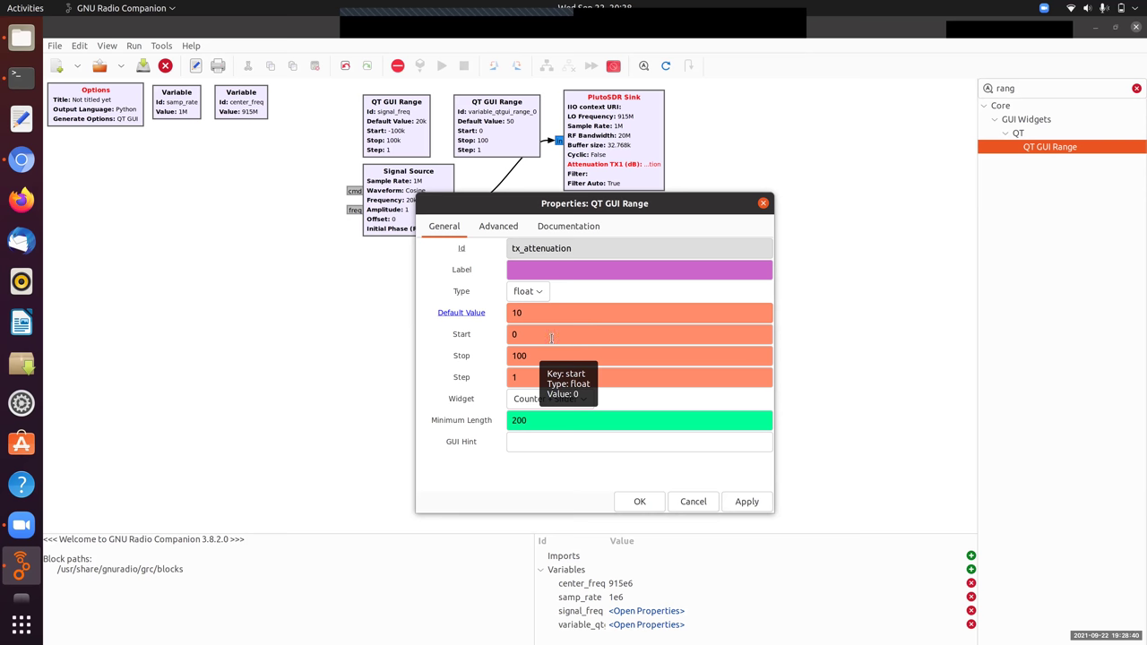
click(638, 502)
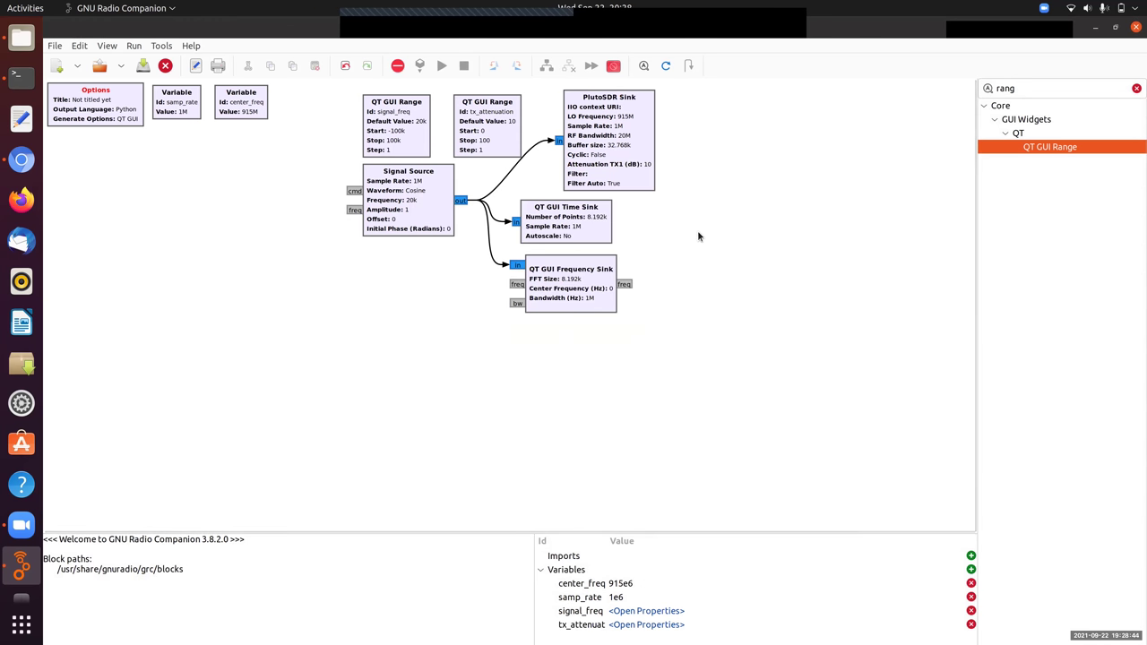
Search 'rtl' and place an RTL-SDR Source on the left side of the canvas.
click(1020, 90)
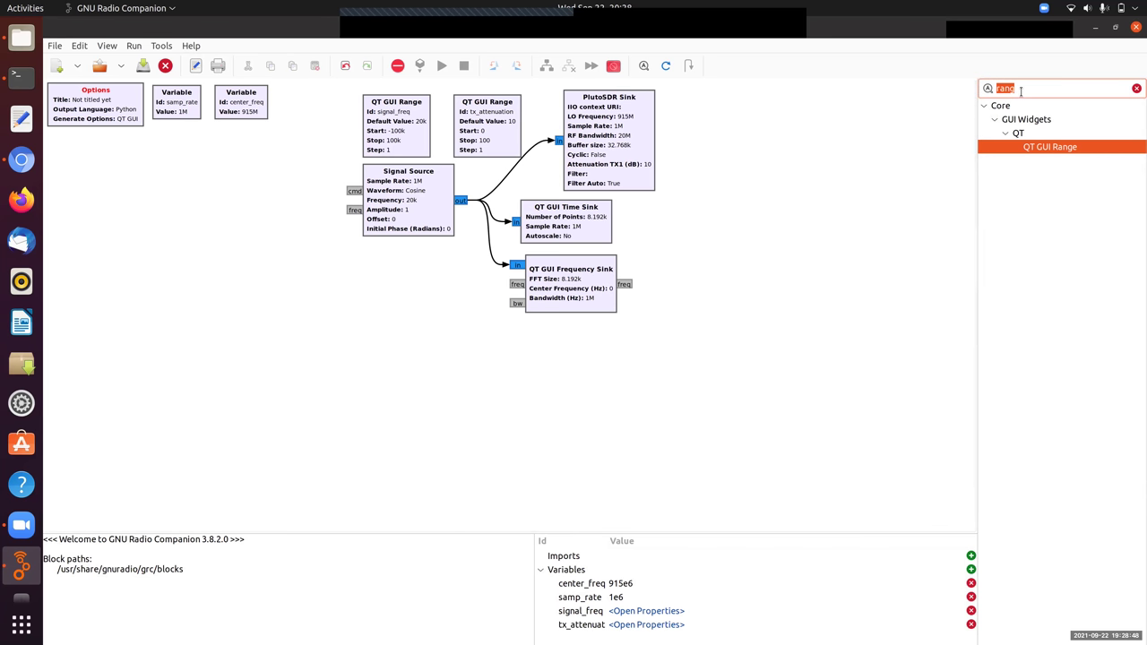
key(BackSpace)
key(BackSpace)
key(BackSpace)
text(tl)
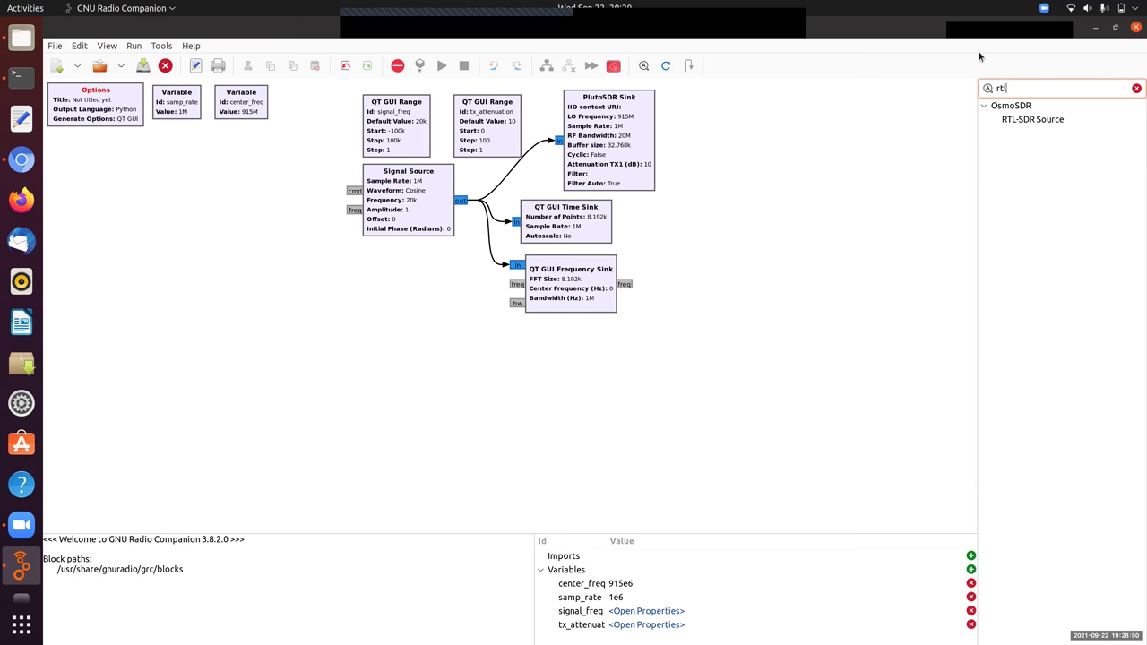
drag(1039, 117, 119, 300)
drag(167, 333, 152, 282)
Set the RTL-SDR Source's Ch0 Frequency to center_freq and Ch0 RF Gain to rf_gain.
double_click(187, 287)
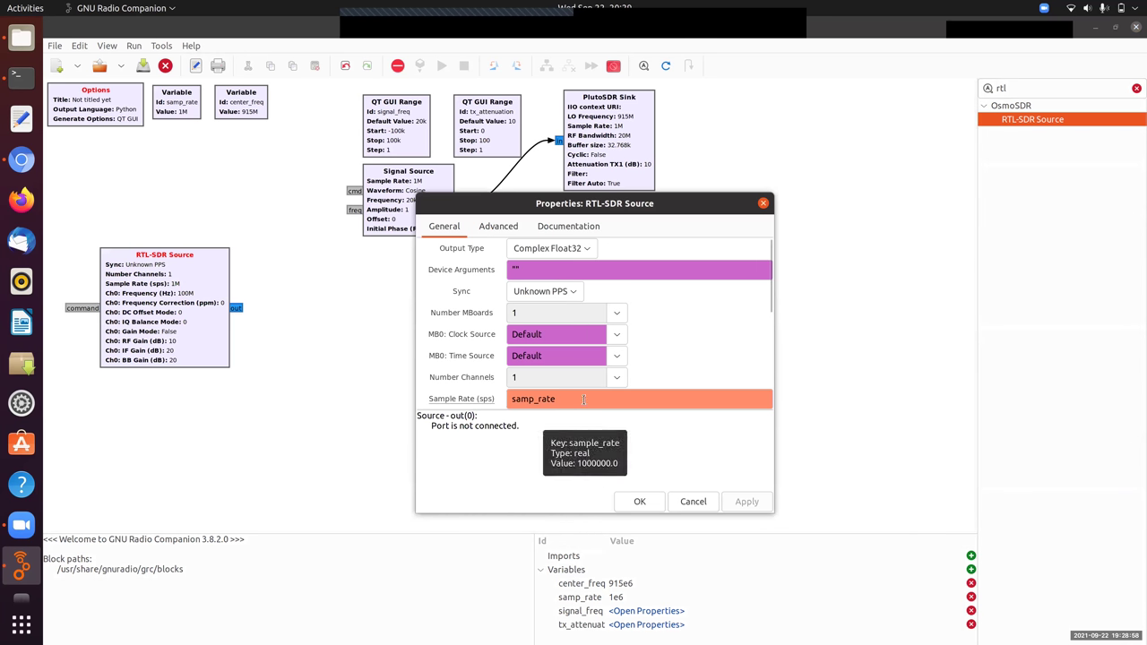
scroll(764, 309, down, 3)
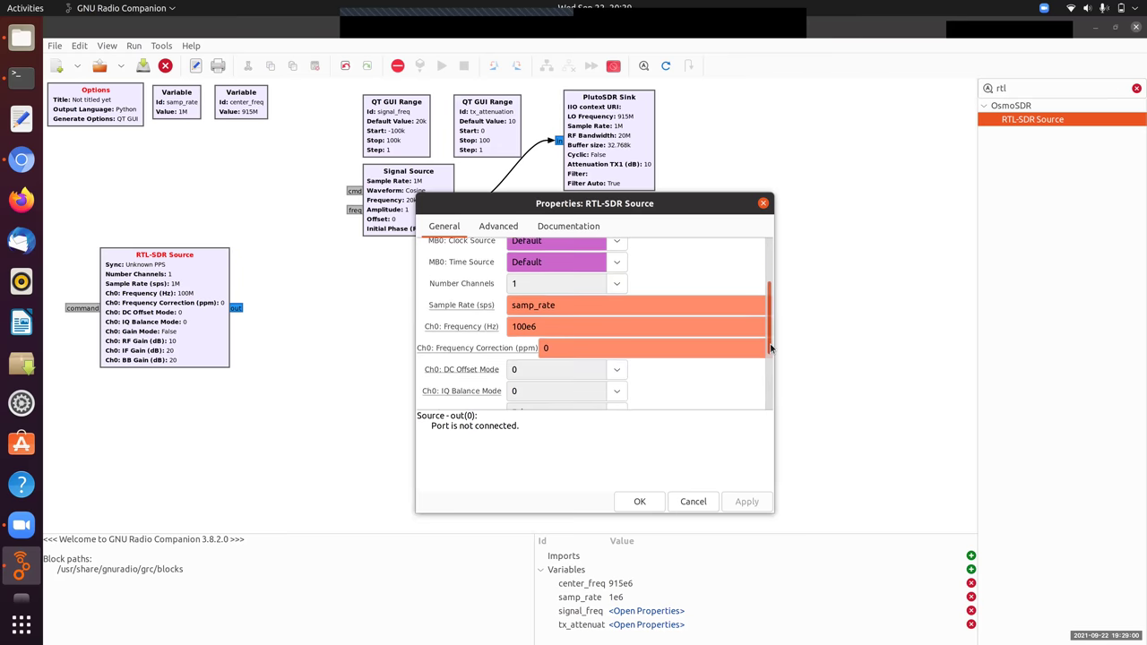
double_click(559, 324)
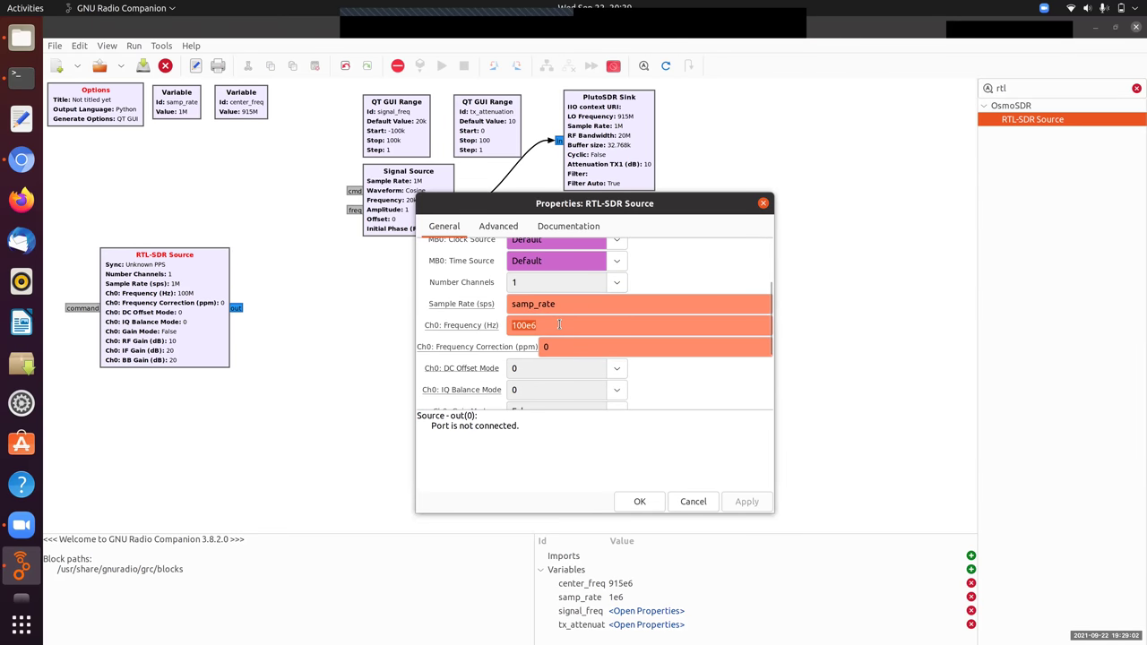
text(center_freq)
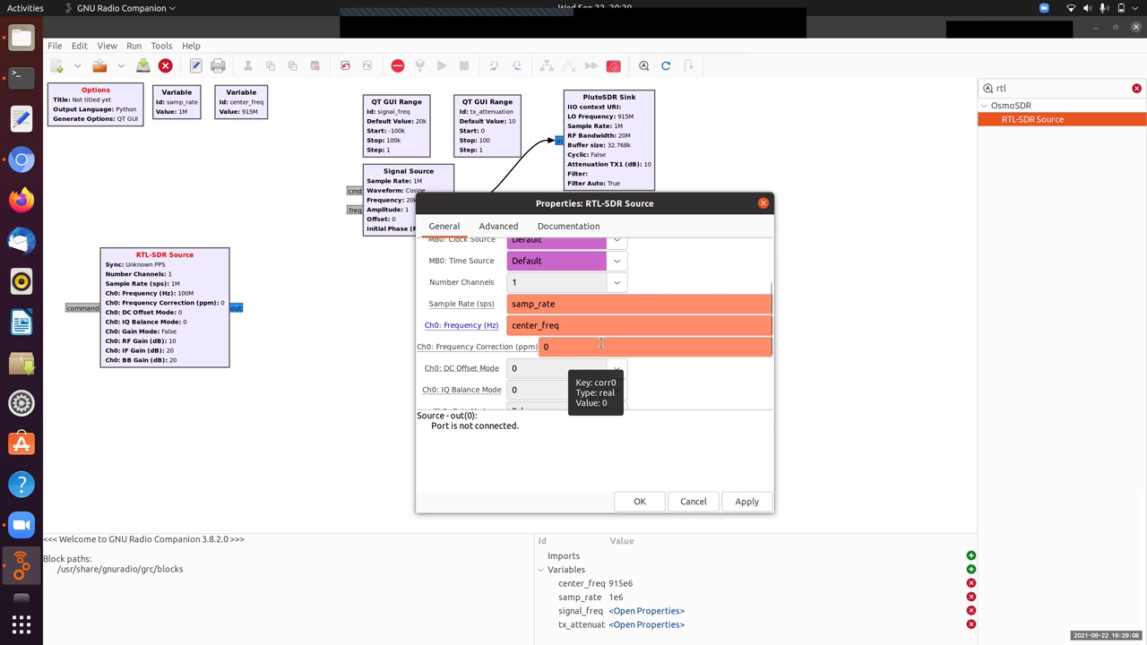
drag(769, 318, 762, 369)
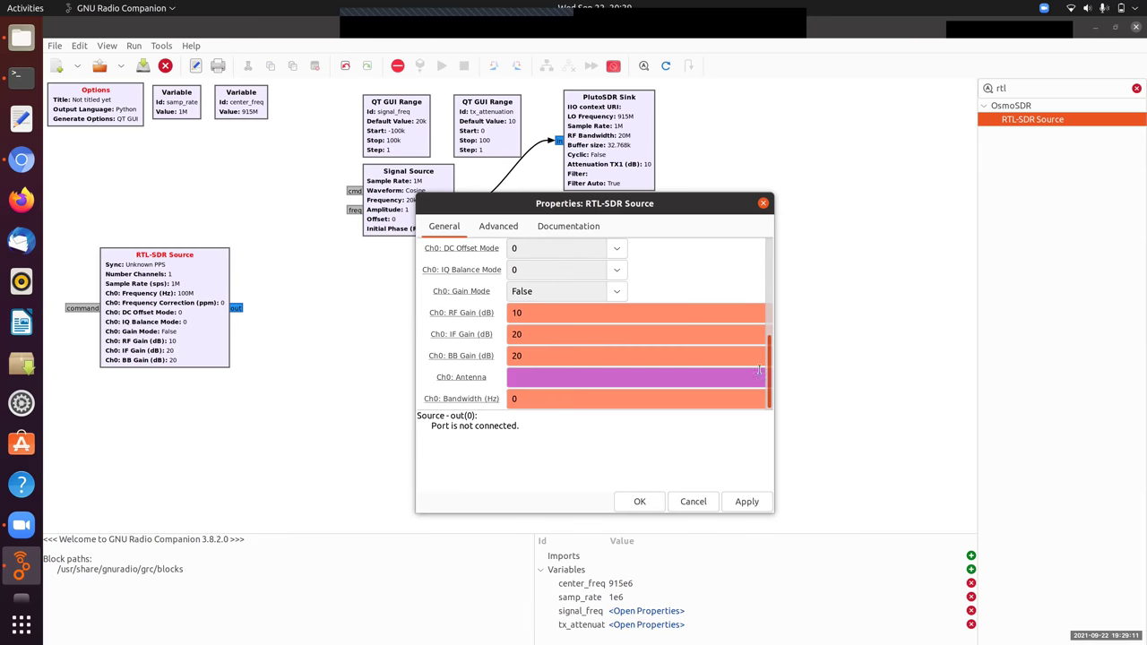
double_click(537, 316)
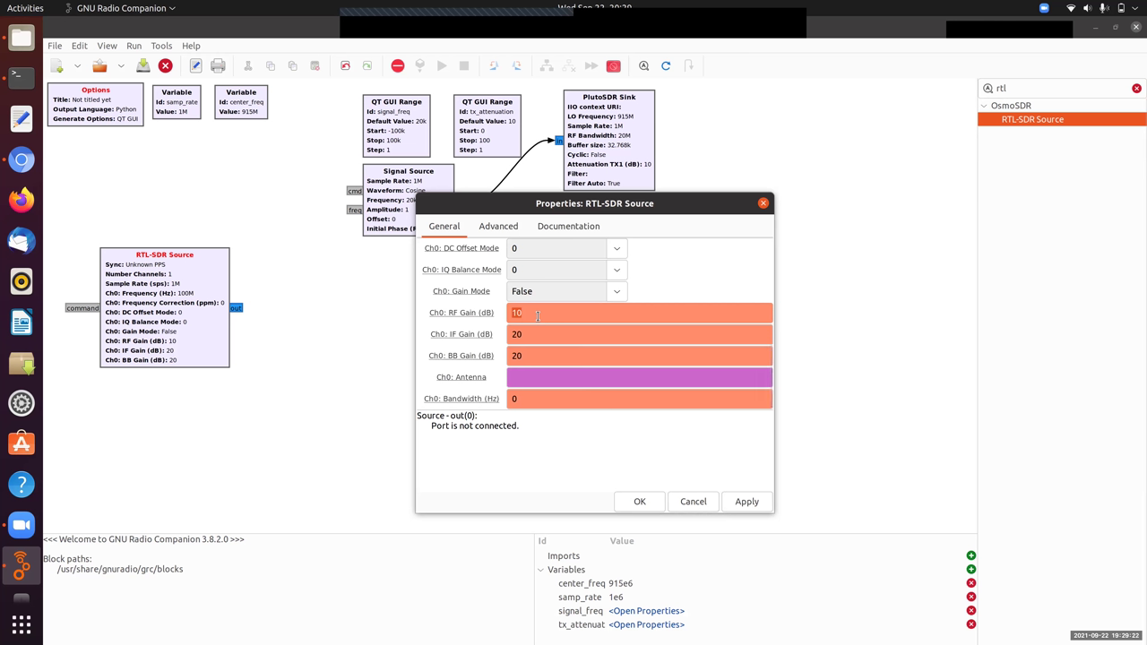
text(rf_gain)
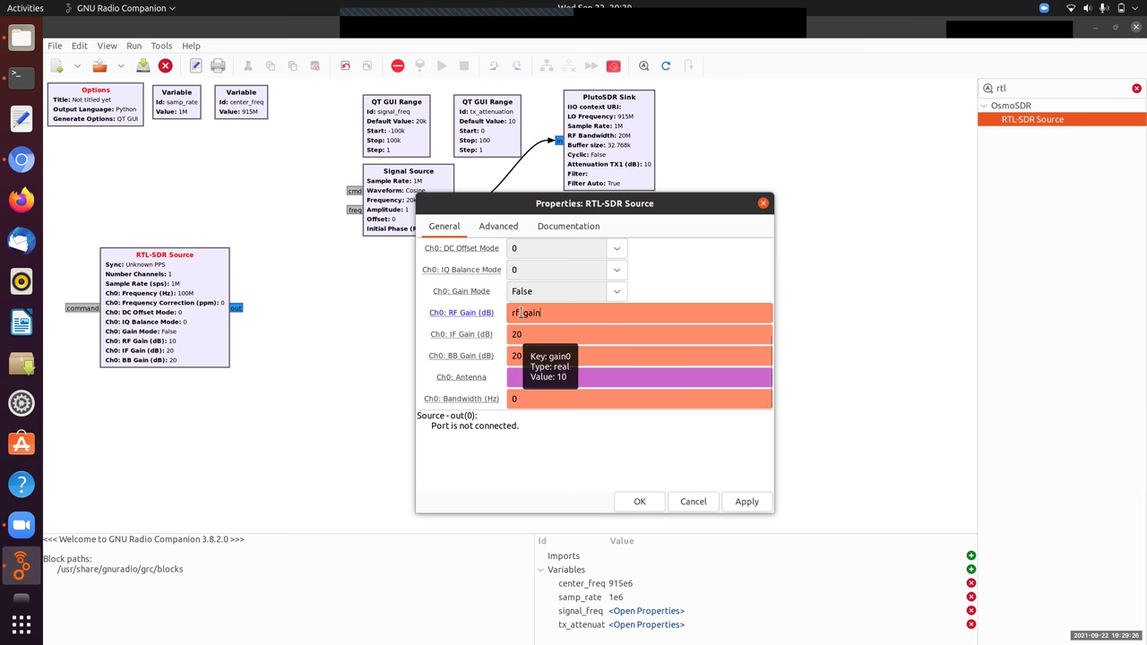
double_click(565, 311)
triple_click(565, 311)
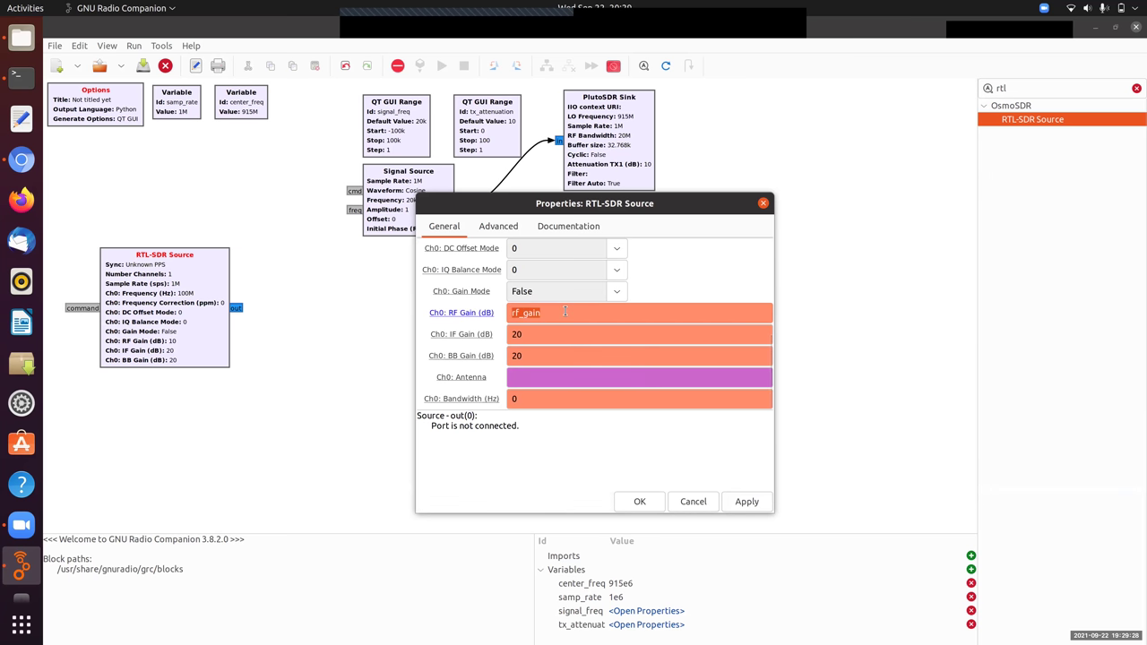
click(639, 502)
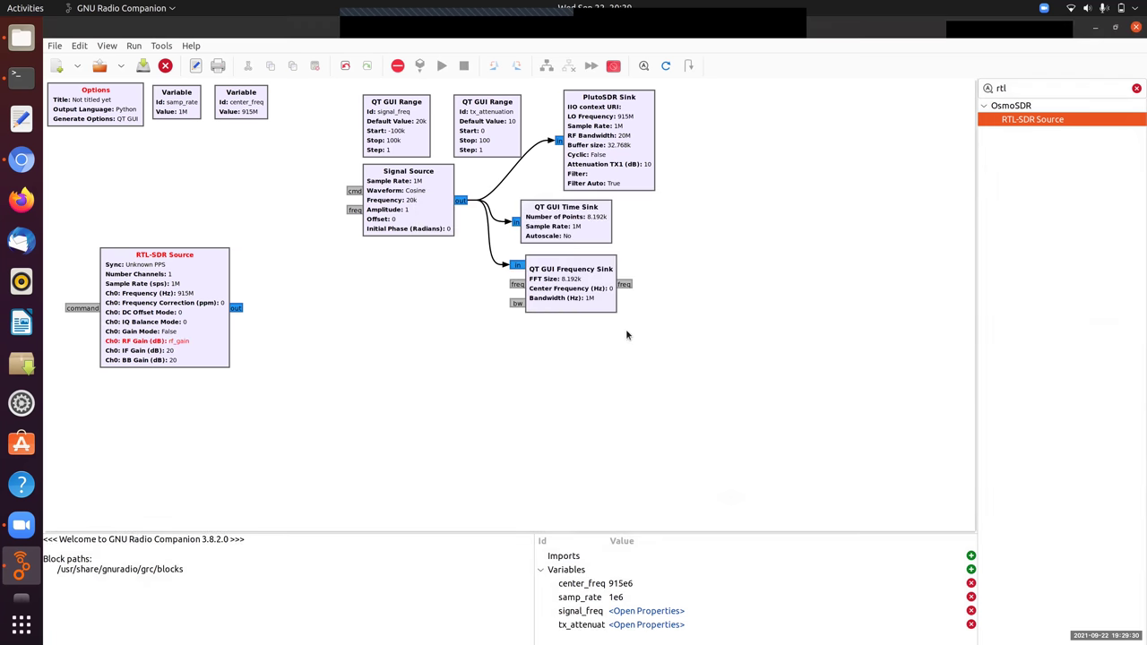
Add a QT GUI Range above the RTL-SDR Source with Id rf_gain, default 10, stop 70.
triple_click(1037, 88)
text(range)
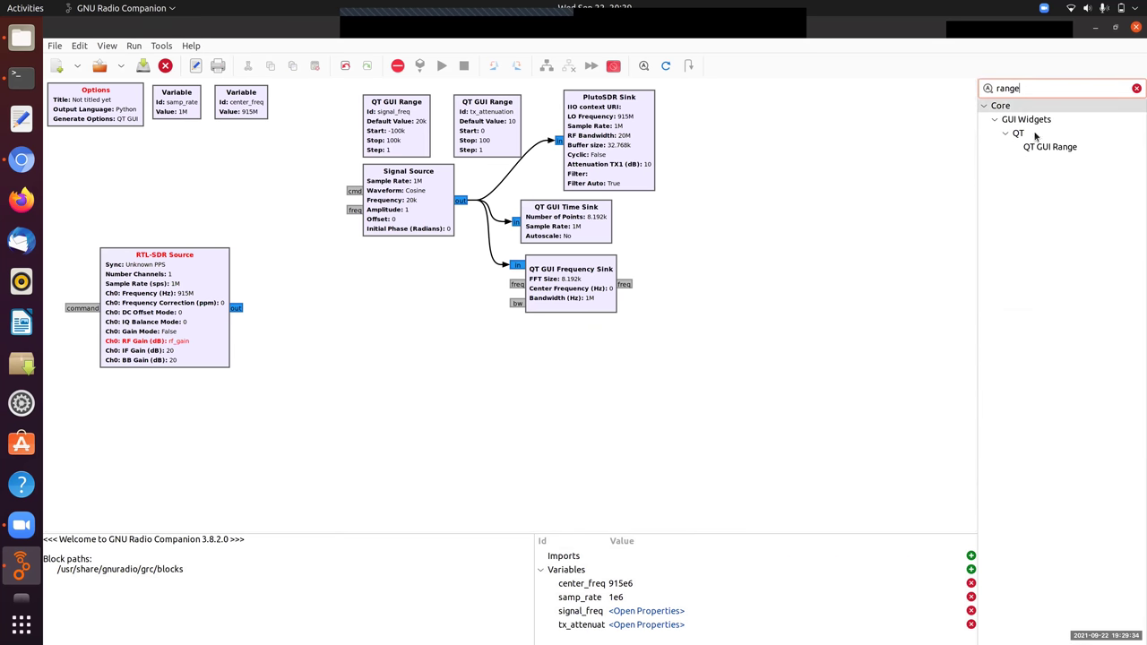
drag(1040, 146, 190, 209)
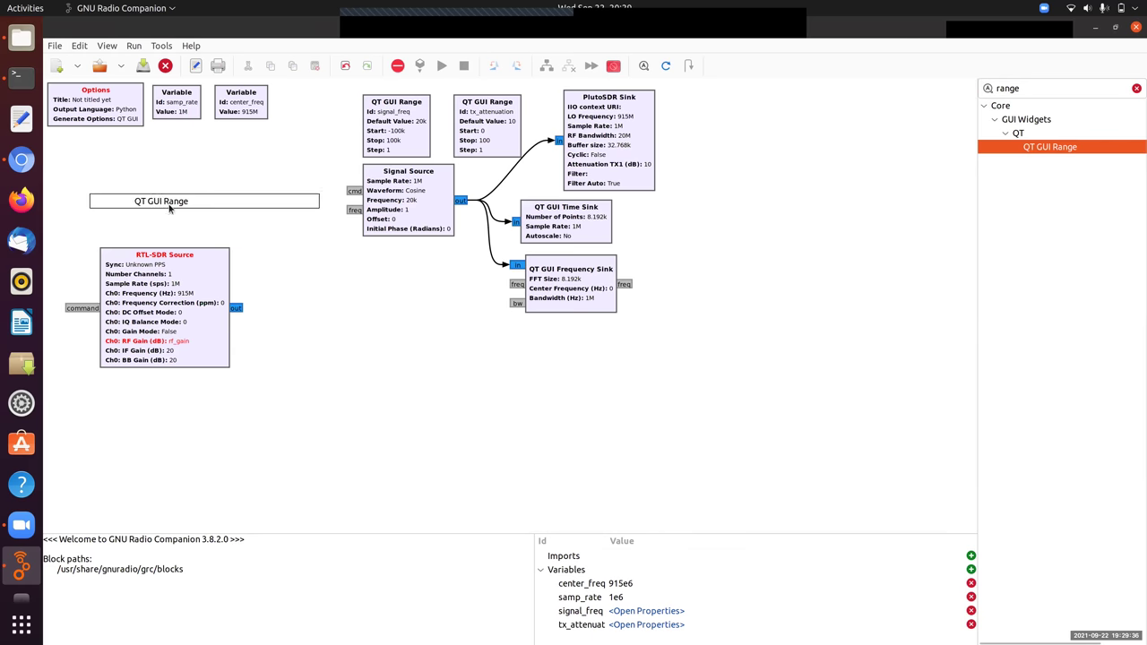
drag(168, 209, 122, 184)
double_click(125, 185)
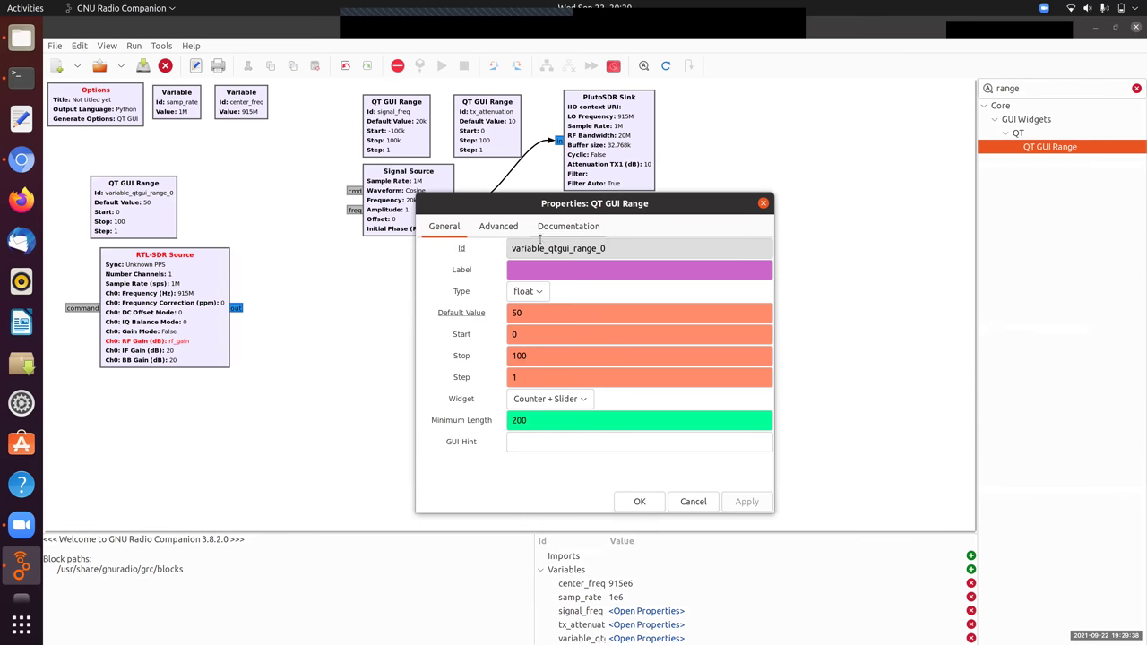
double_click(543, 248)
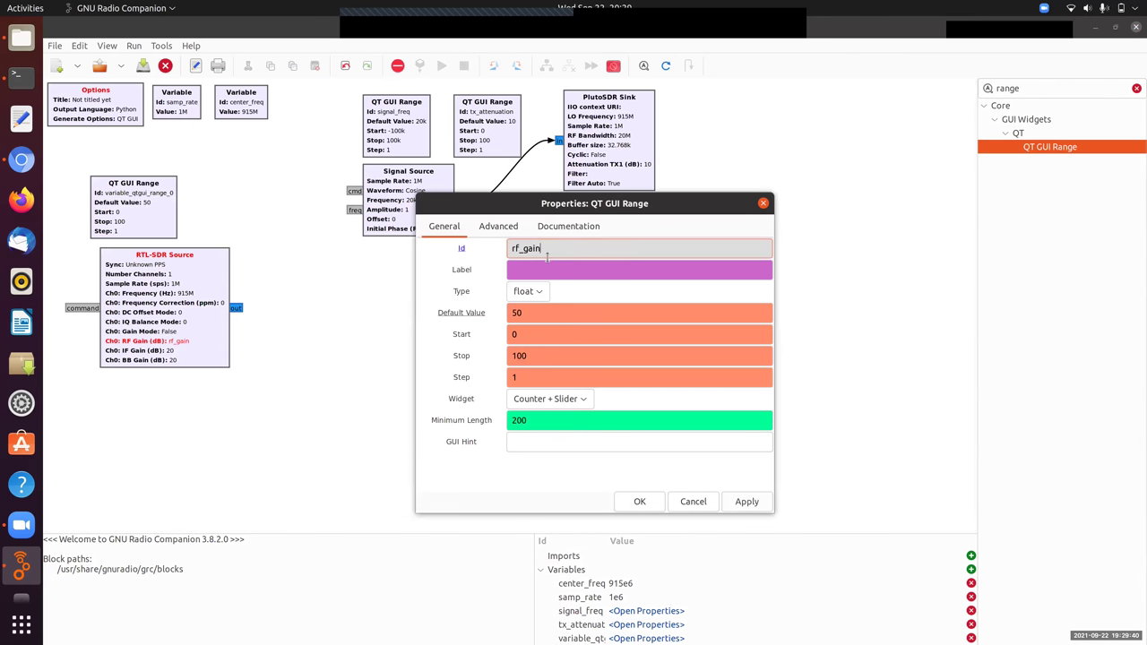
double_click(535, 310)
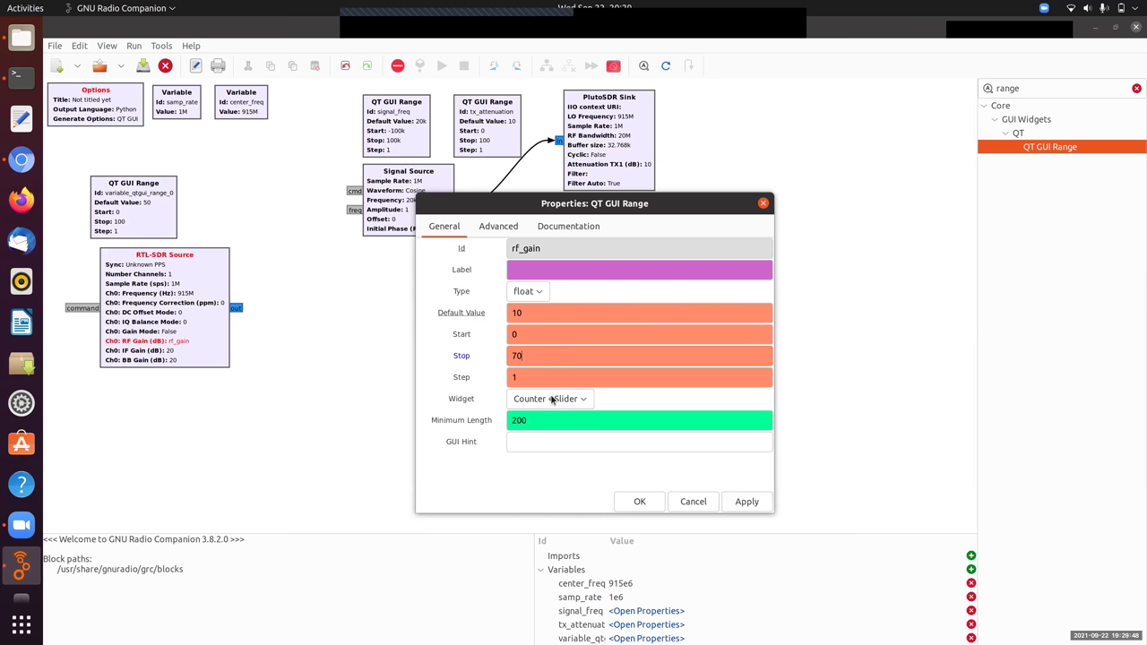
click(639, 502)
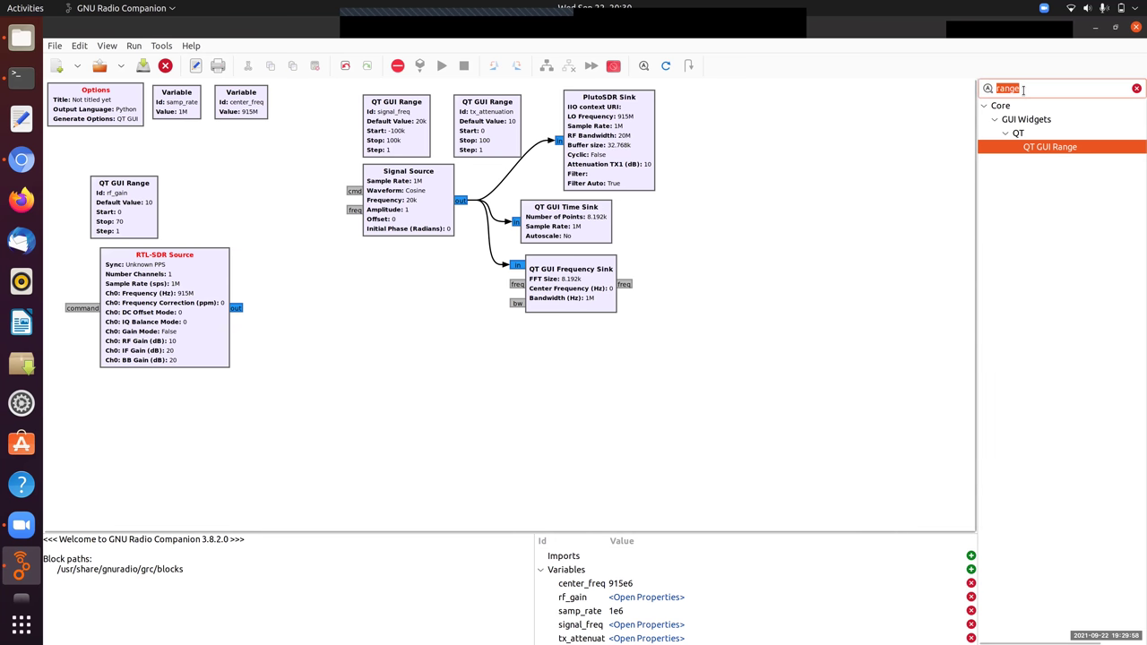
Add a QT GUI Time Sink and Frequency Sink for the received signal, then delete both stray blocks.
text(qt gui)
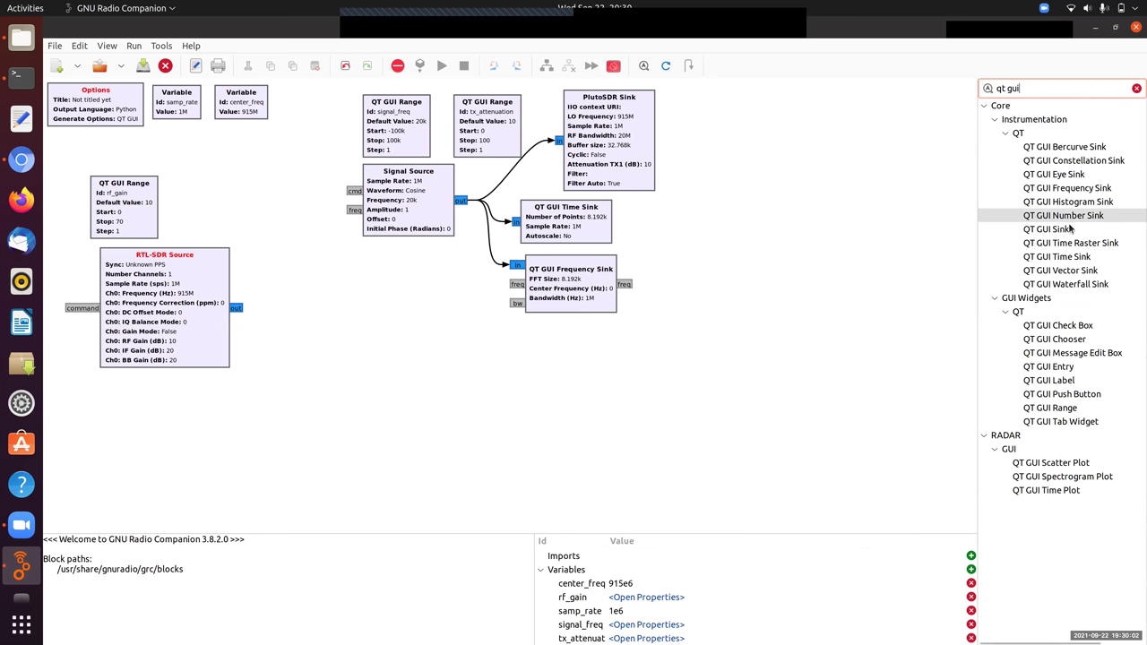
drag(1075, 257, 368, 321)
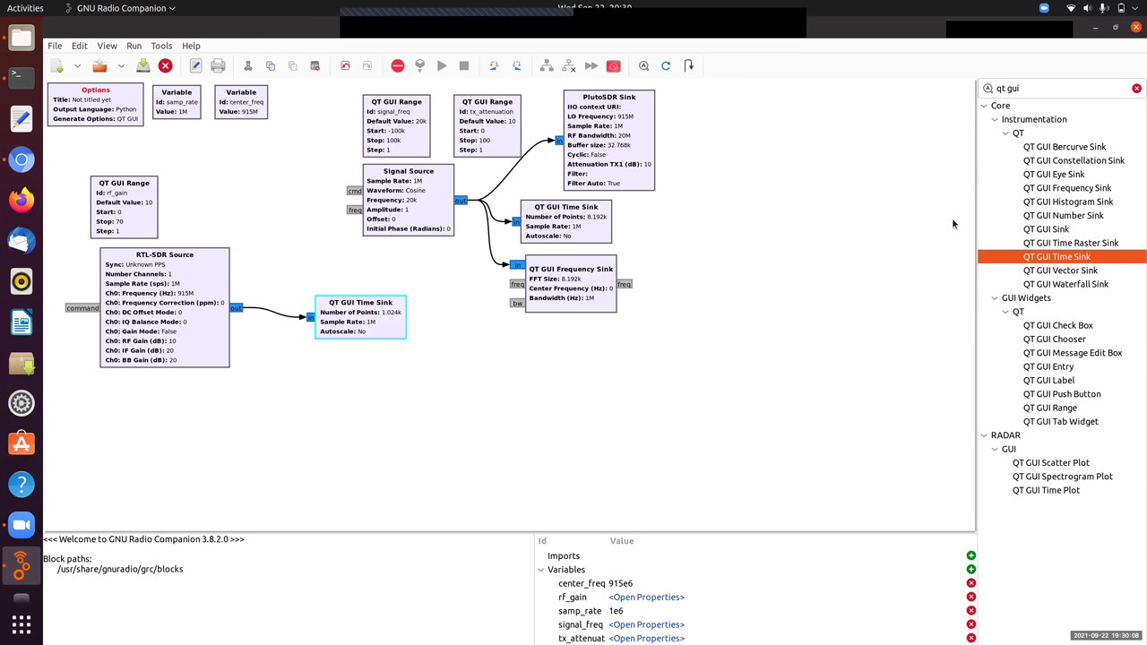
drag(1066, 188, 398, 363)
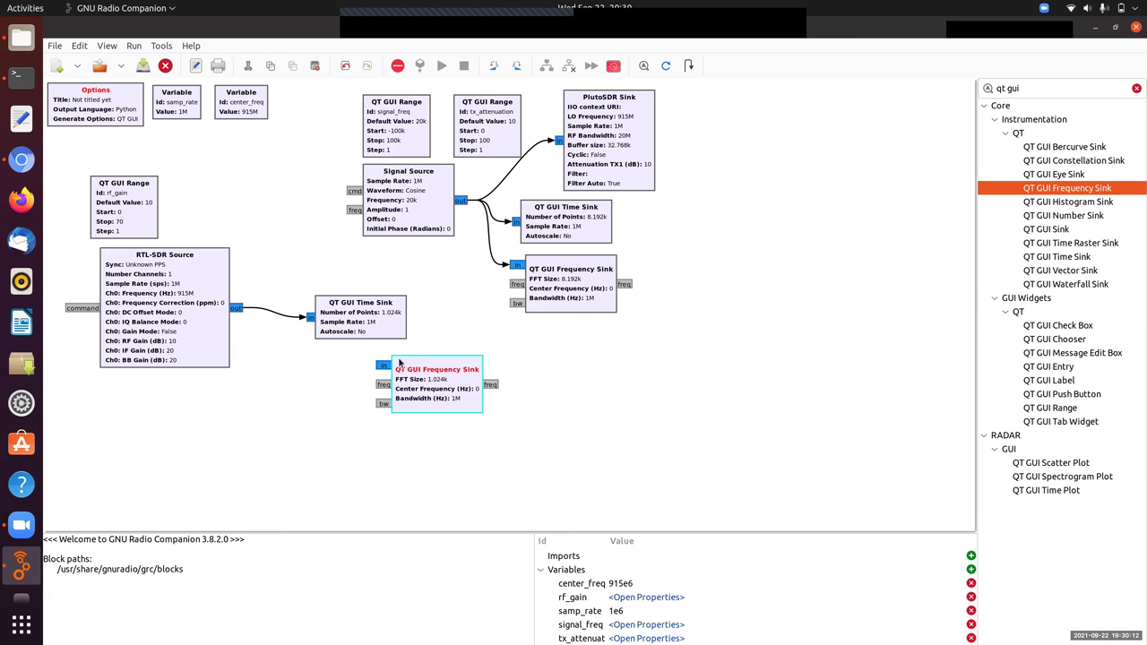
key(Delete)
click(380, 311)
key(Delete)
Duplicate the transmit Time and Frequency Sinks beside the RTL-SDR Source and wire its output to them.
drag(657, 319, 551, 230)
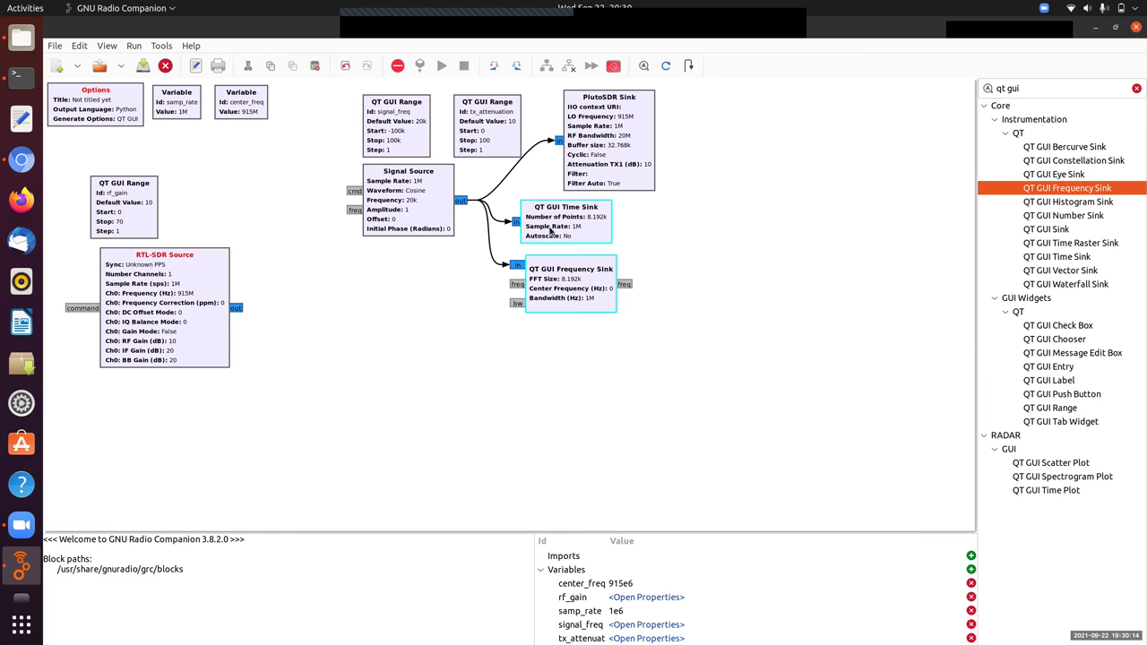
key(ctrl+v)
drag(352, 236, 349, 324)
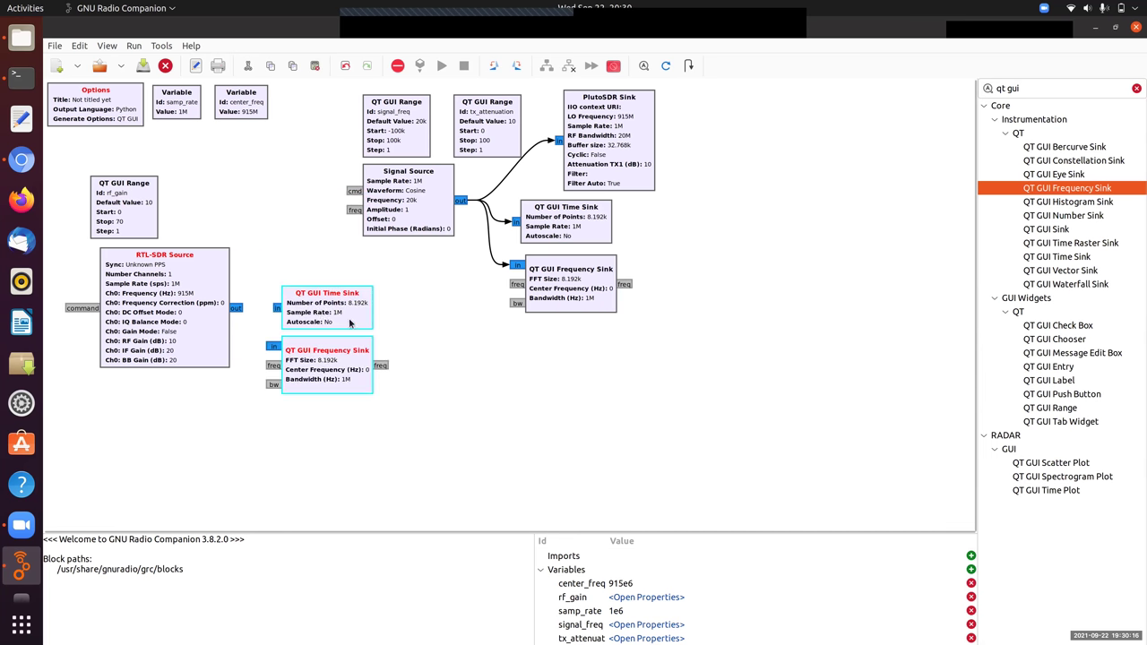
drag(277, 310, 243, 311)
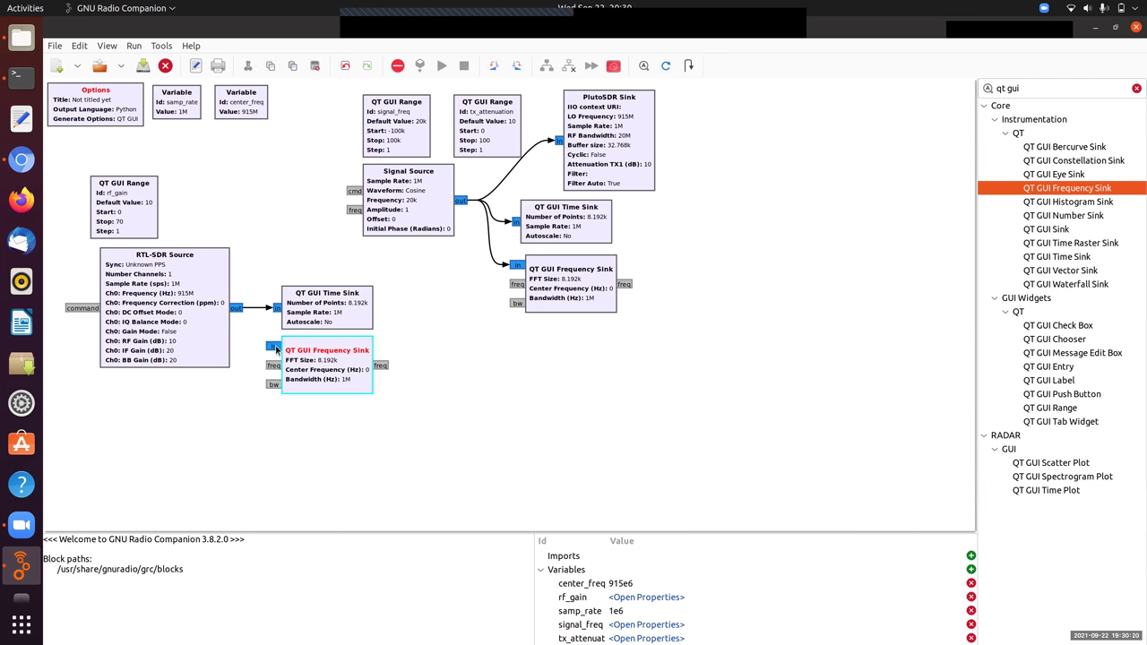
Label the receive Time Sink traces RX re and RX im.
double_click(331, 311)
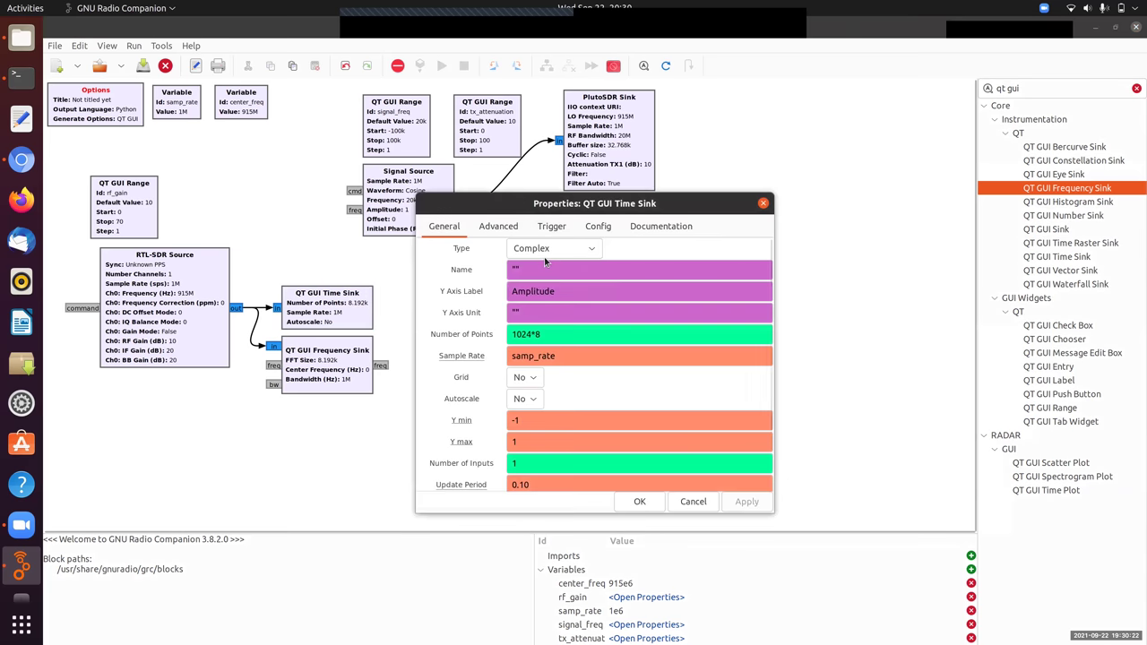
click(597, 227)
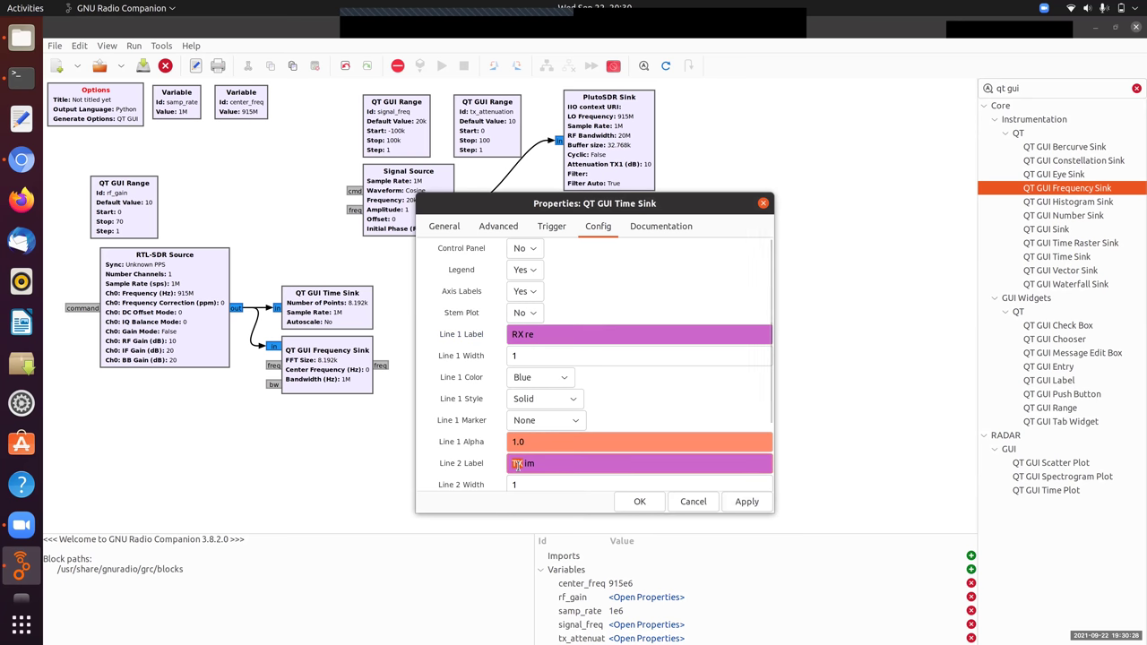
click(637, 502)
Label the receive Frequency Sink trace RX.
double_click(327, 354)
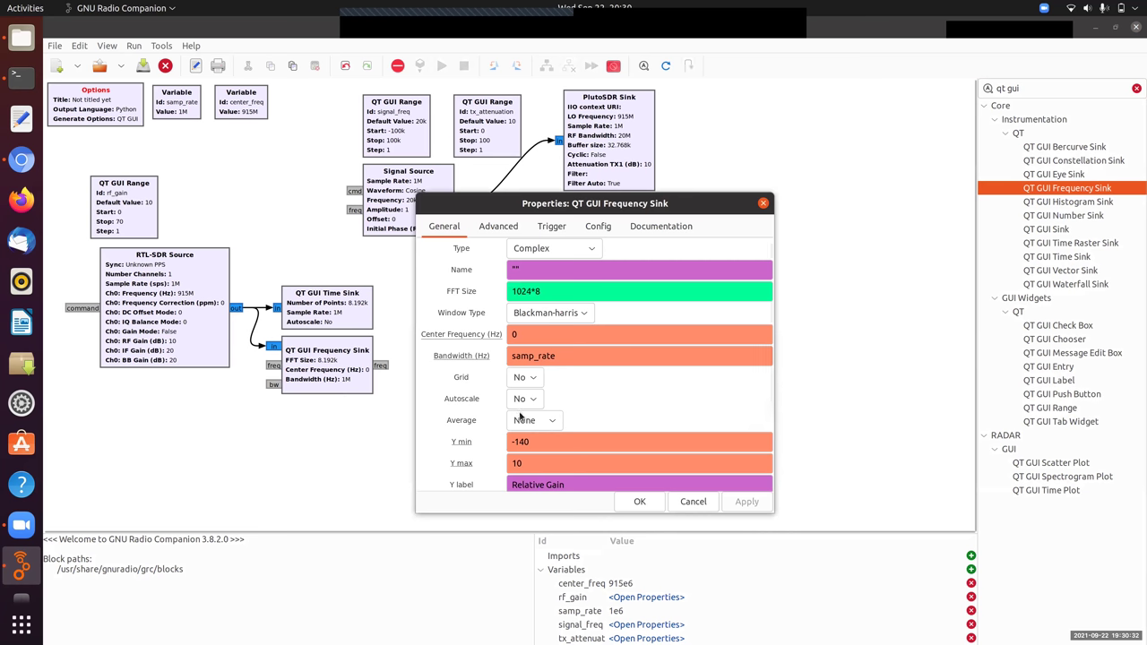
click(596, 226)
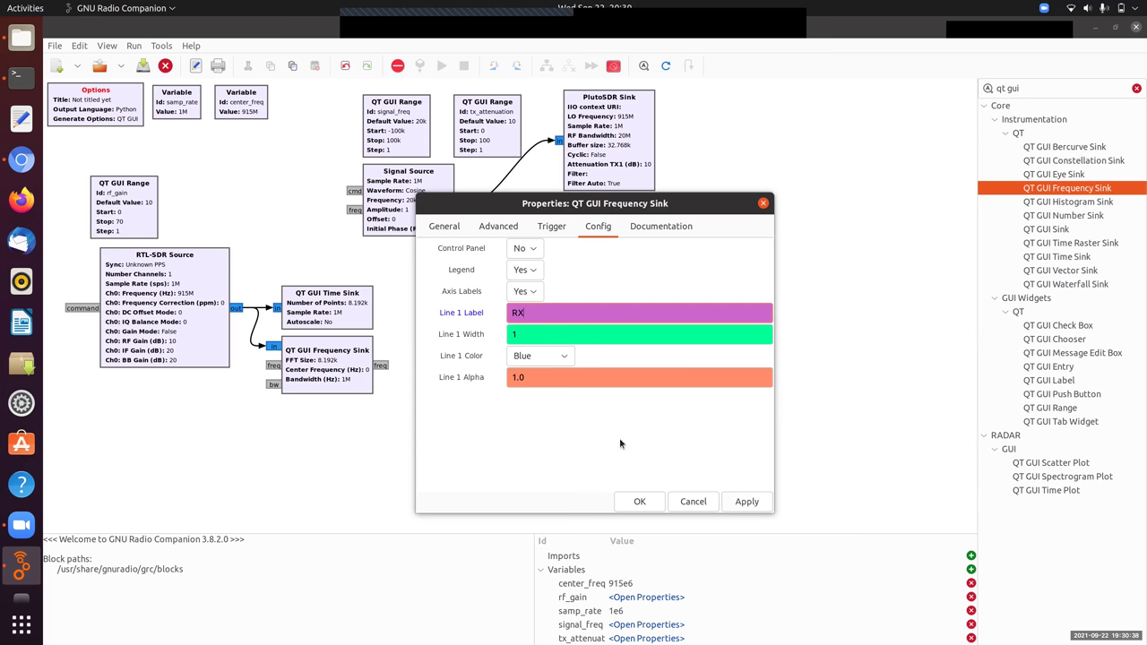
click(640, 502)
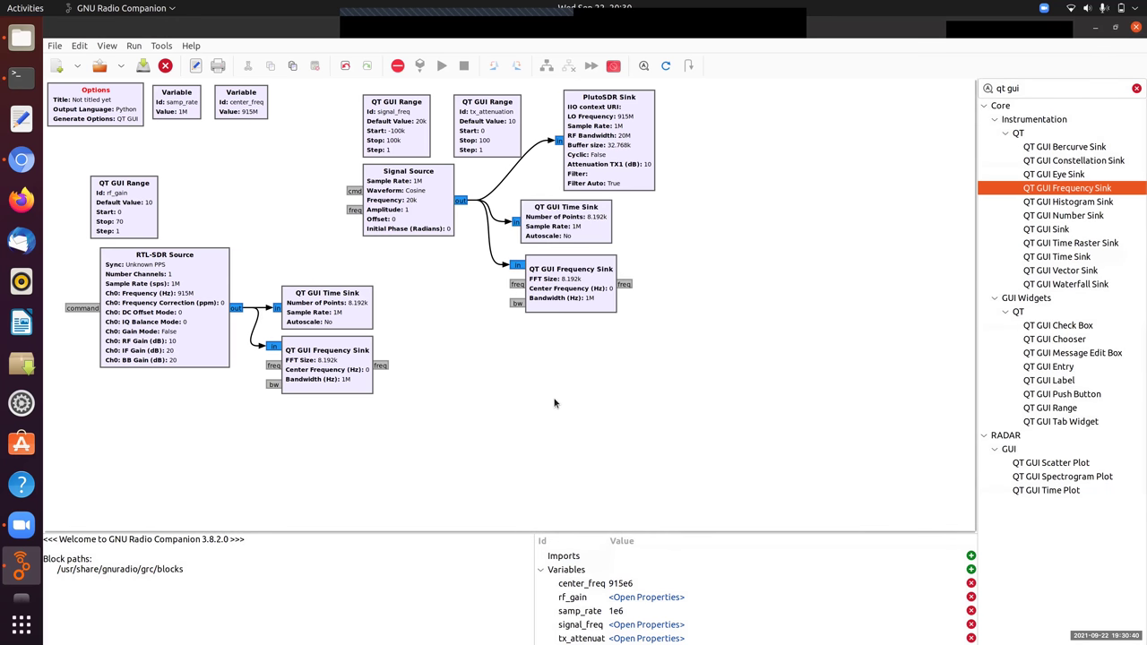
Enter plutoTXrtlRX as both the Id and the Title in the Options block.
double_click(126, 110)
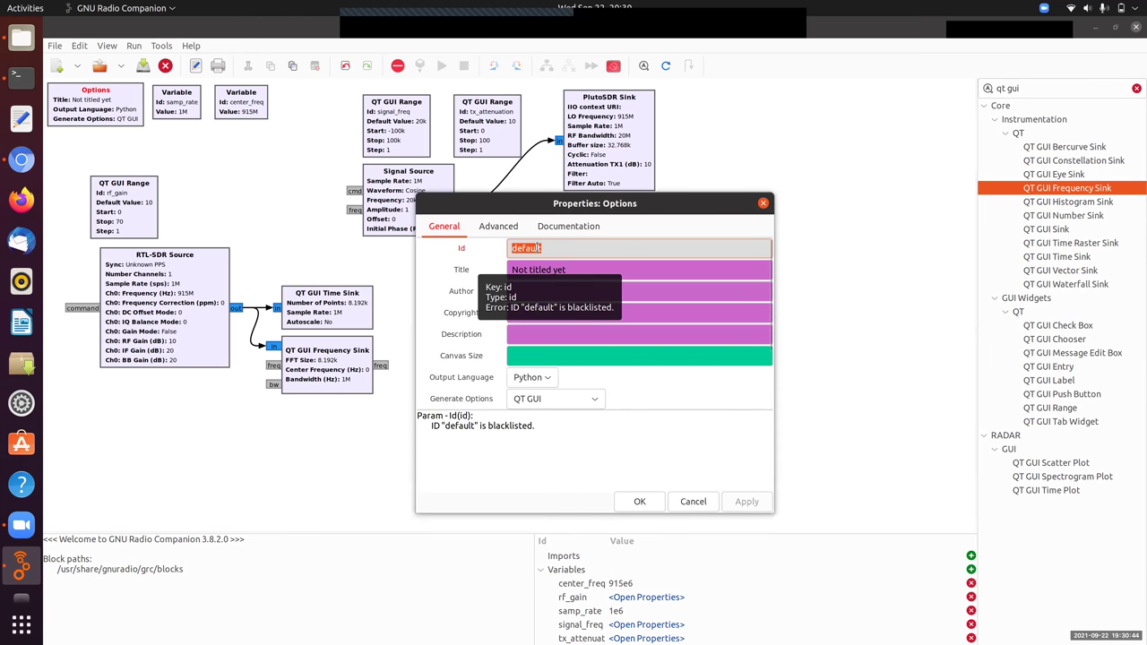
text(plutoT)
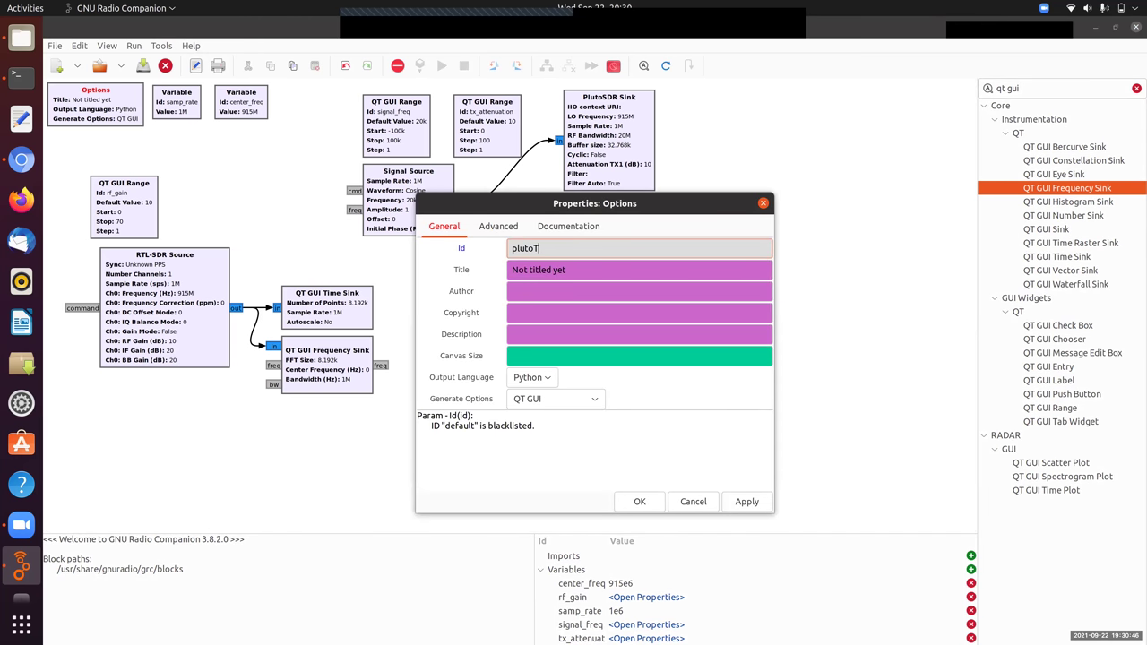
text(XrtlRX)
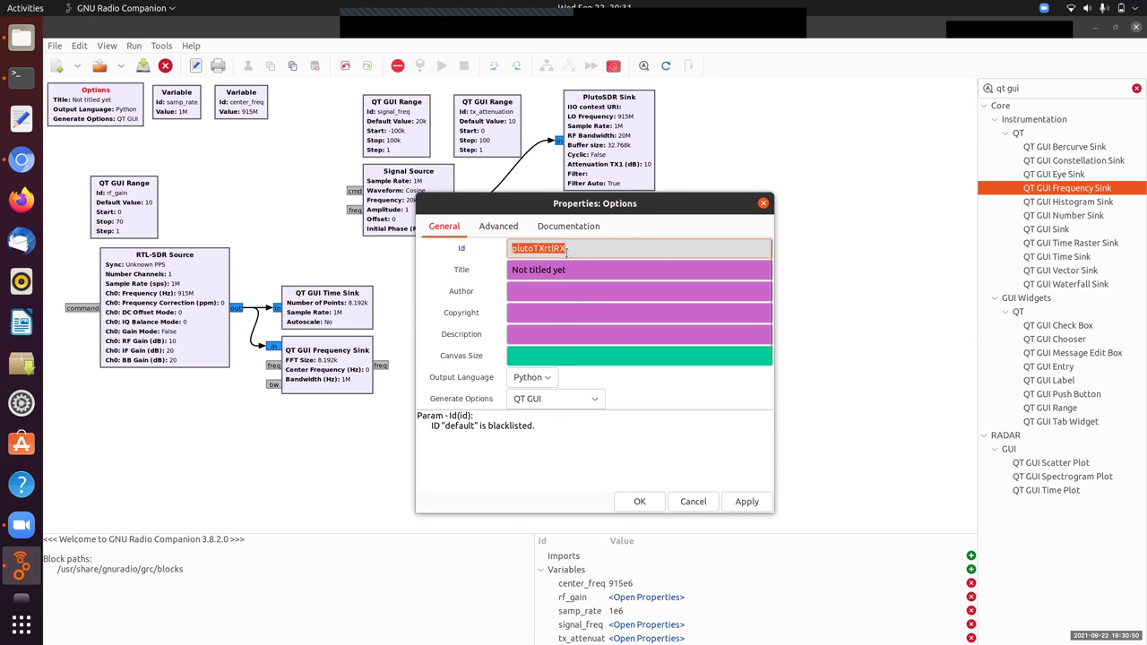
click(570, 270)
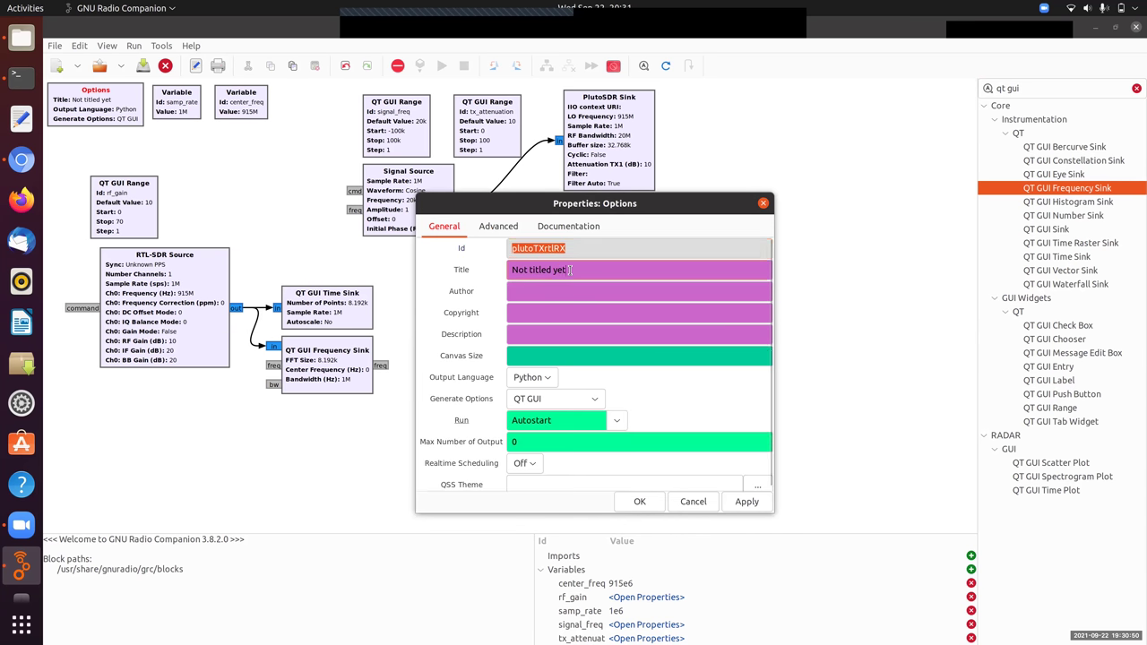
click(640, 501)
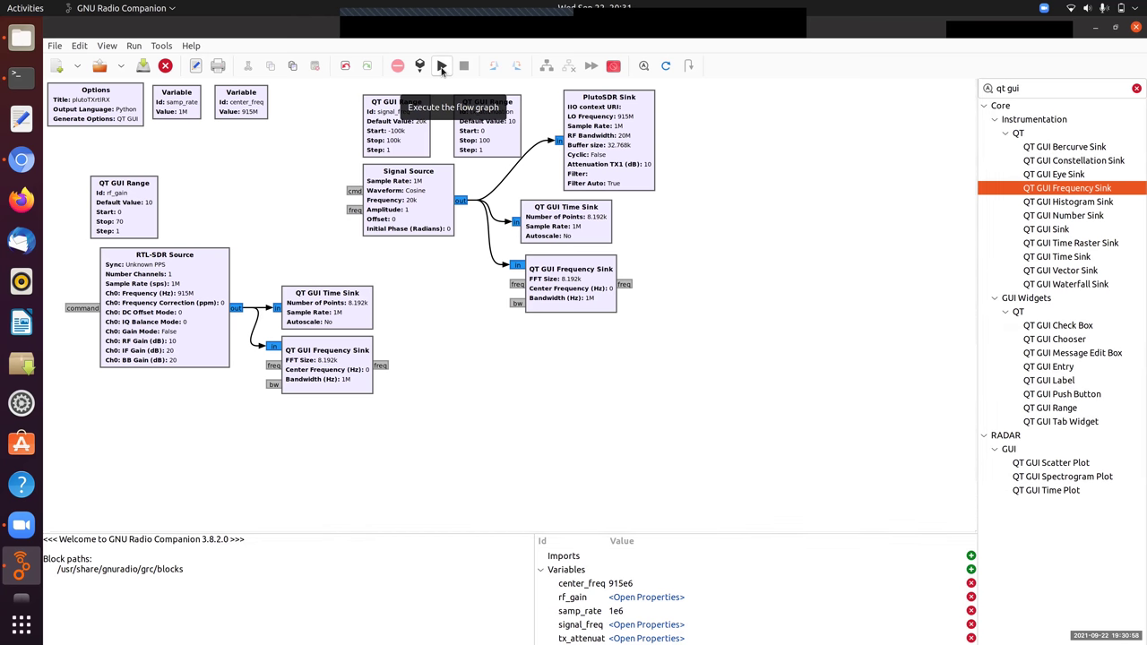
Save the flowgraph as plutoTXrtlRX.grc, run it, and enlarge and reposition the plot window.
click(442, 67)
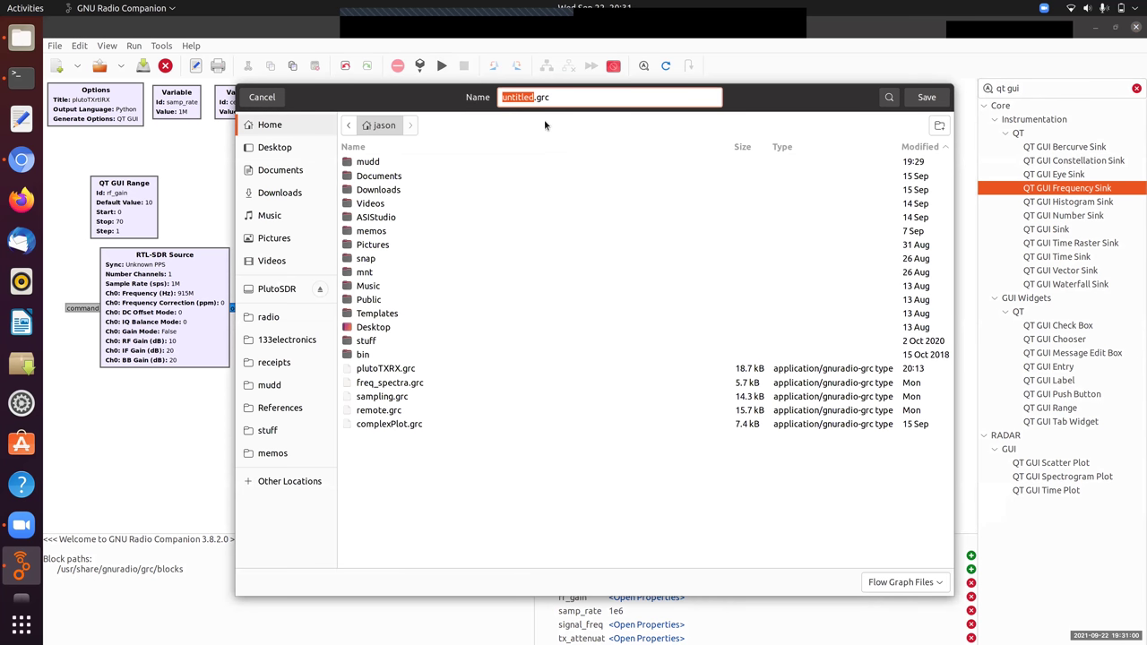
text(plutoTXrtlRX)
key(Return)
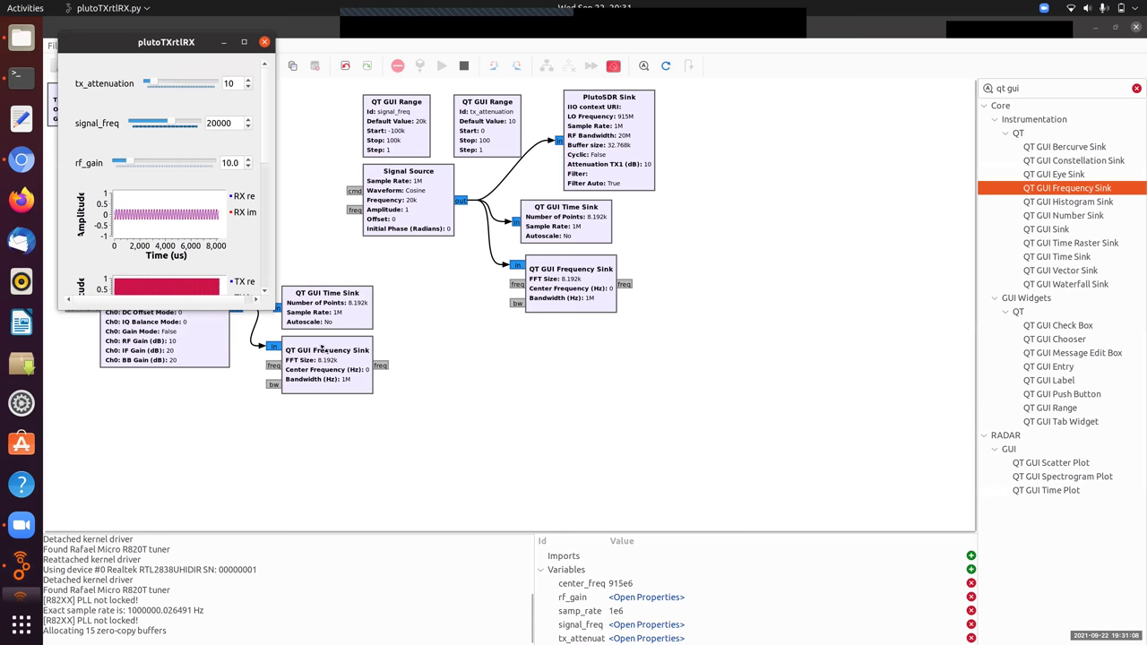
drag(274, 309, 880, 610)
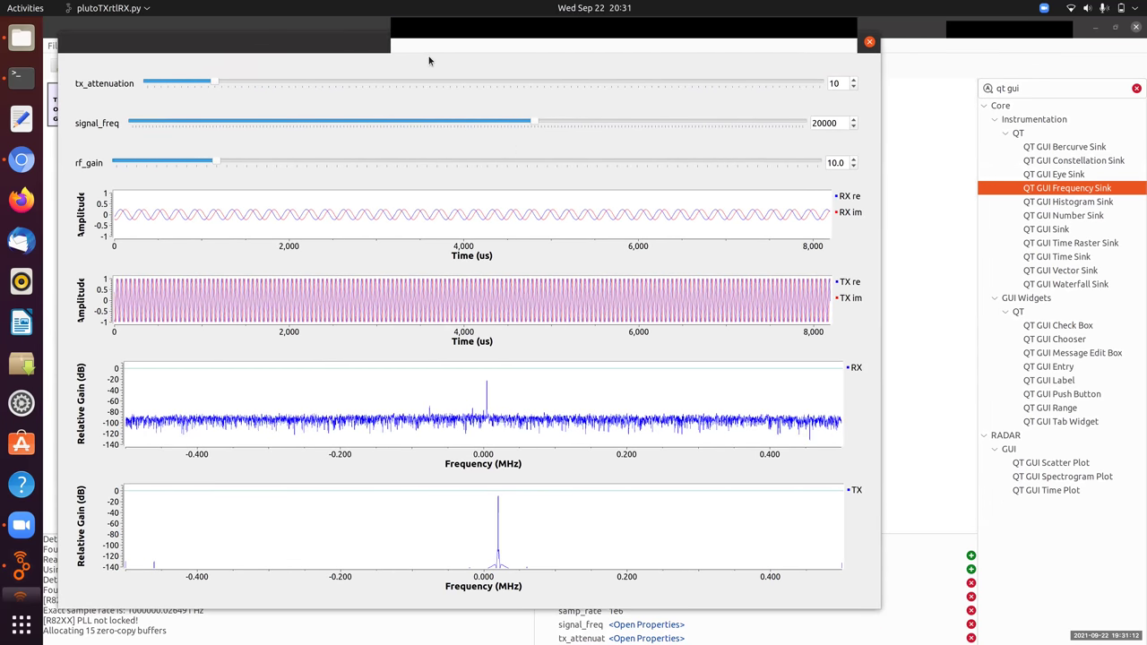
drag(295, 47, 409, 61)
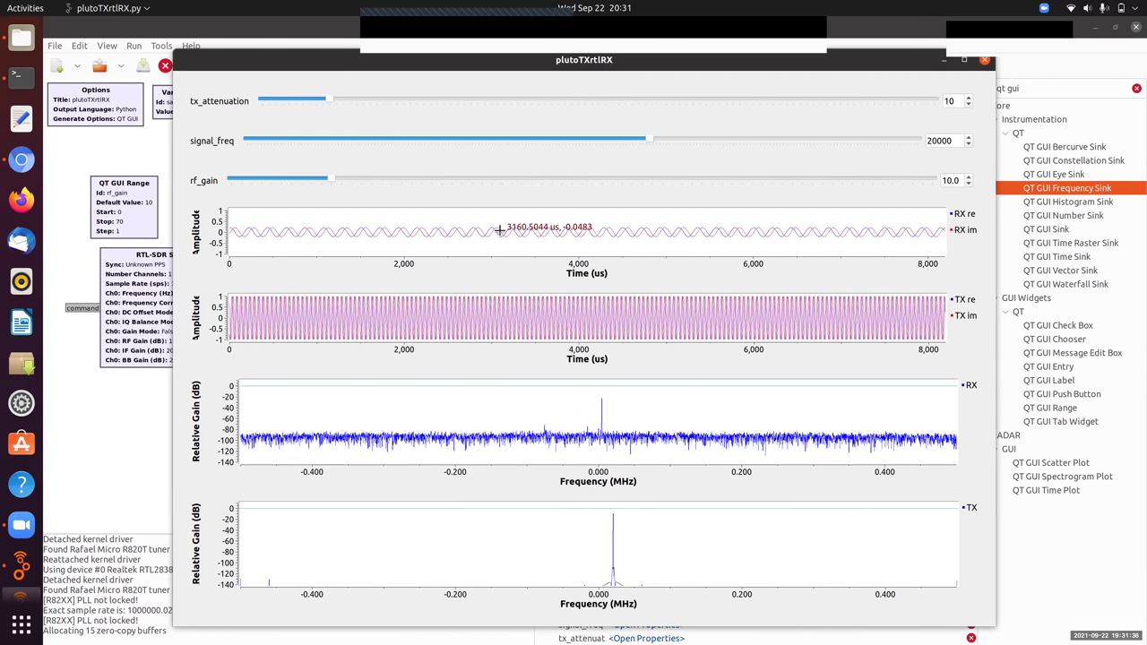
Zoom into the RX time plot and back out, then lower signal_freq to 17905.
drag(474, 220, 644, 247)
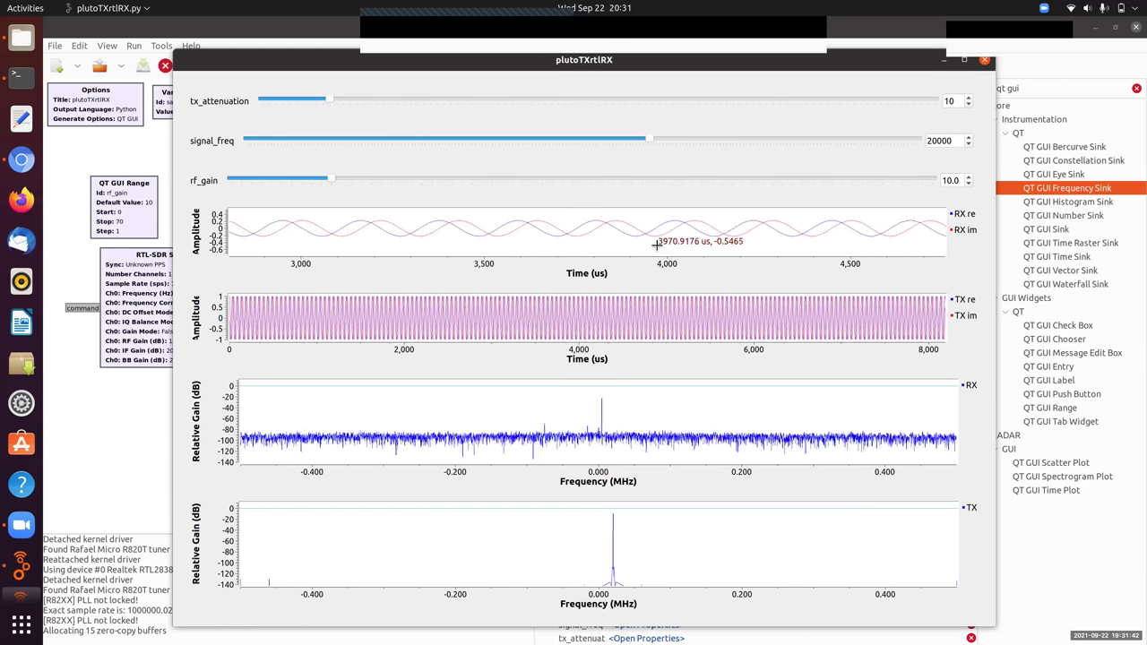
right_click(662, 244)
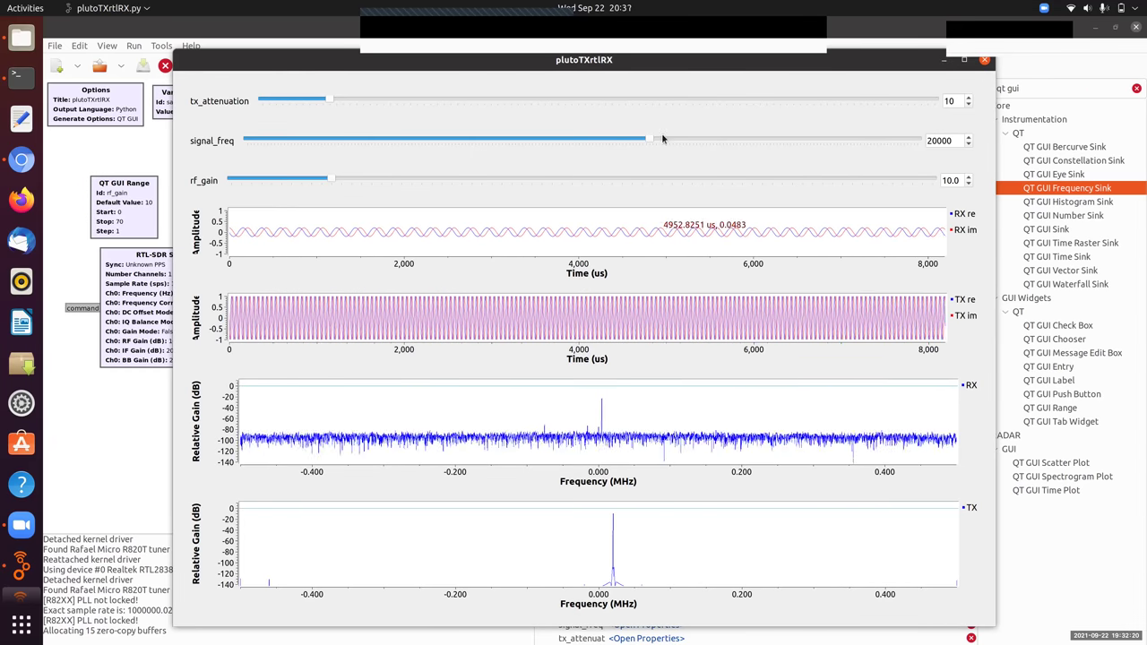
mouse_move(663, 139)
mouse_down()
mouse_move(621, 140)
mouse_move(669, 138)
mouse_move(650, 137)
mouse_up()
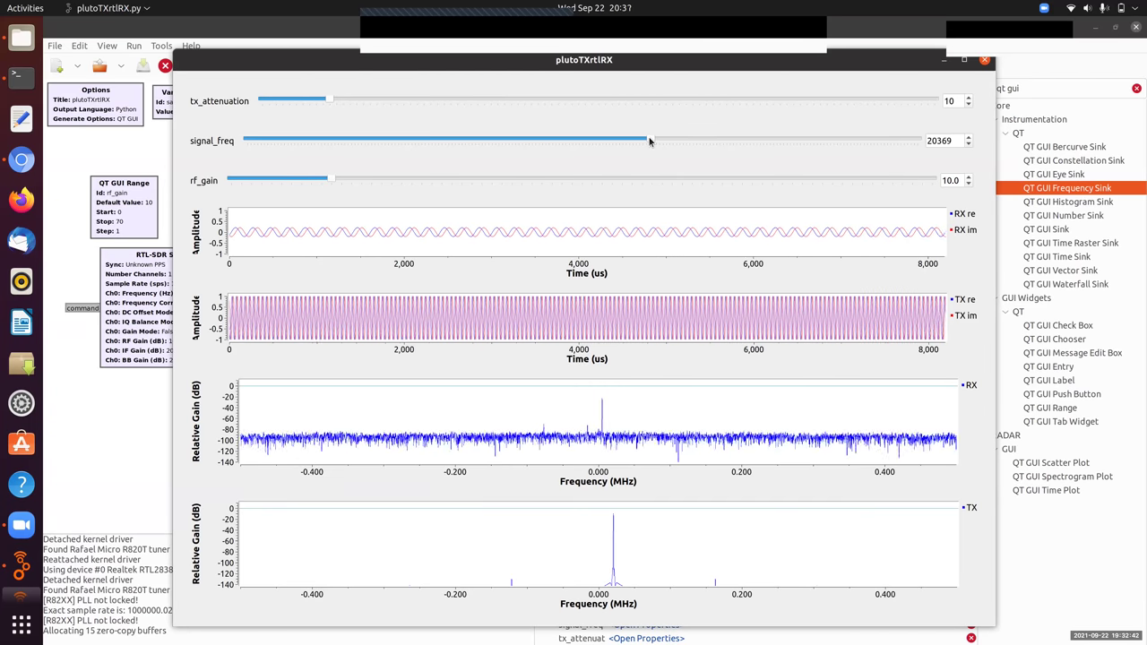
drag(650, 141, 636, 141)
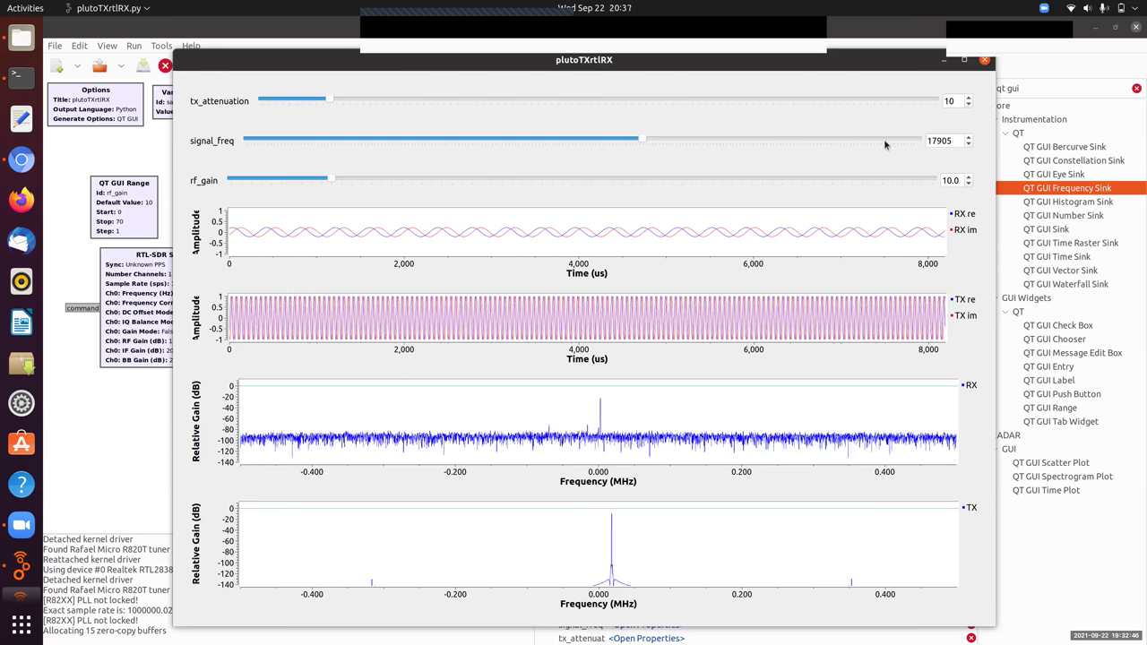
Set signal_freq to 0 and zoom the RX spectrum onto the received peak near -0.015 MHz.
key(Tab)
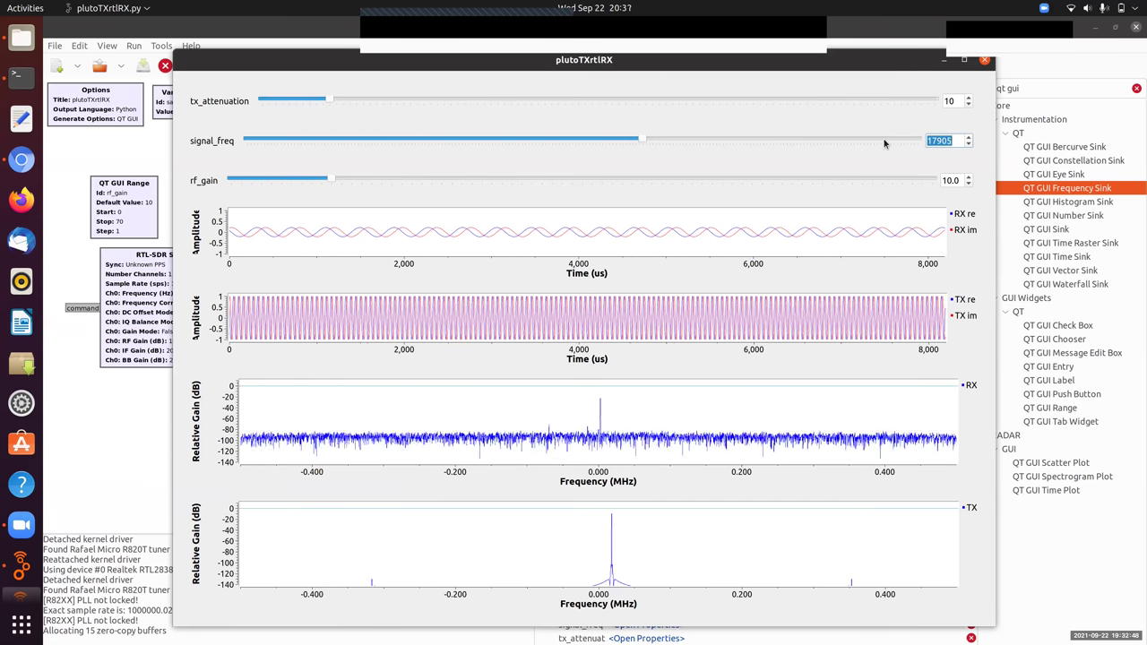
text(0)
key(Return)
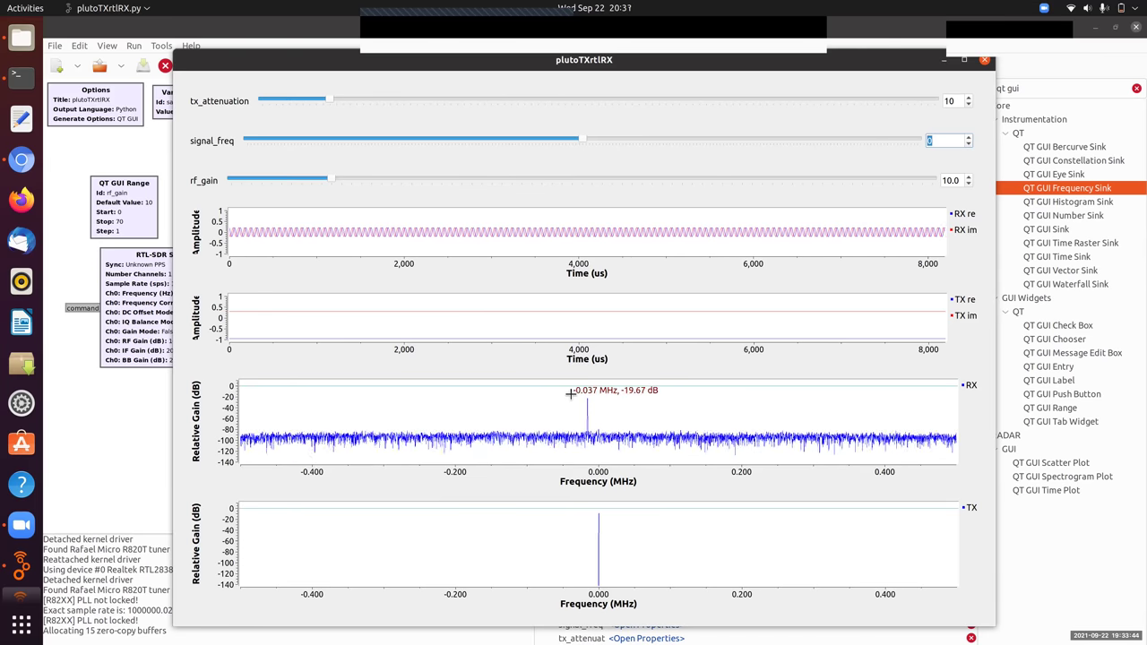
drag(570, 394, 626, 452)
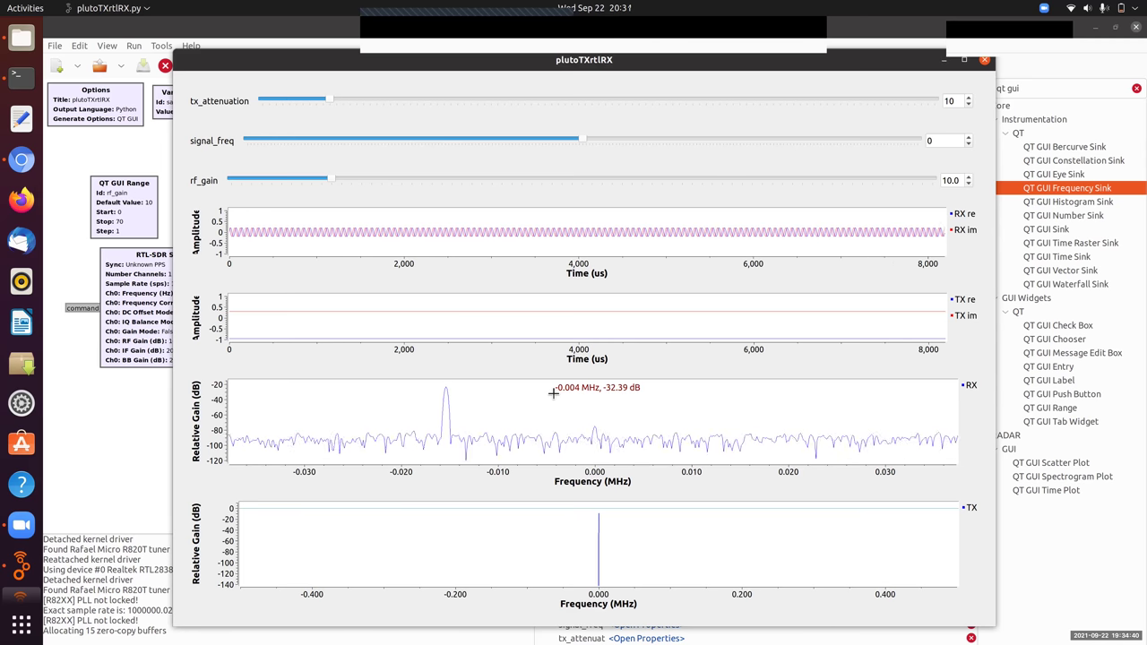
Stop the running flowgraph and add a 1024-point QT GUI Time Sink with 2 inputs.
click(985, 62)
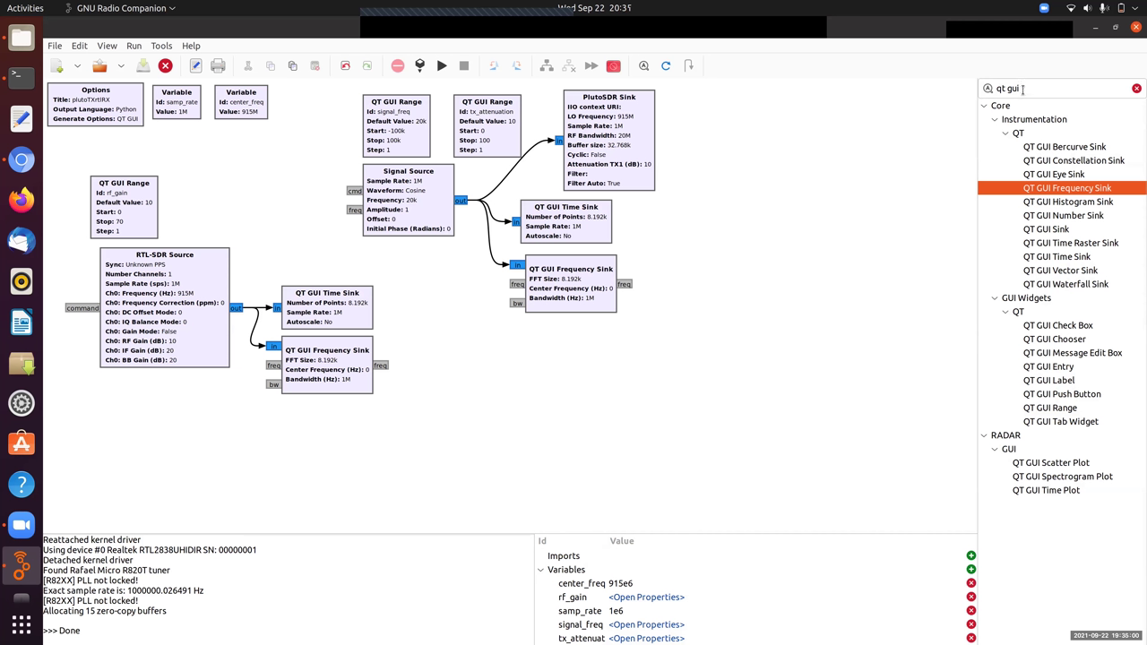
click(1022, 88)
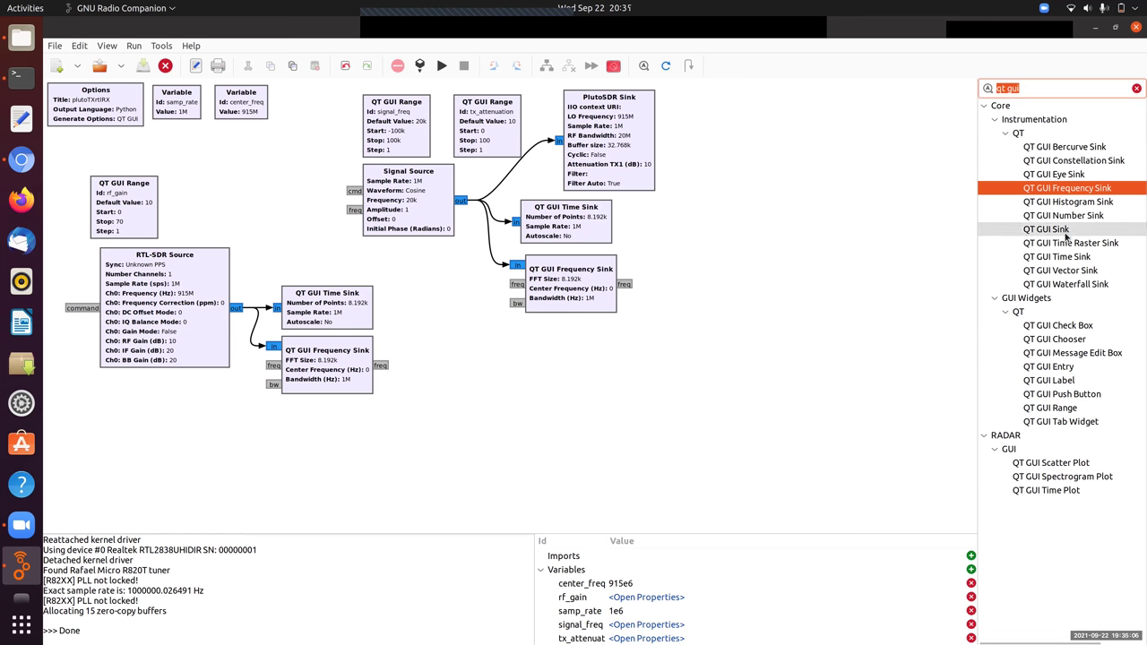
drag(1055, 257, 538, 350)
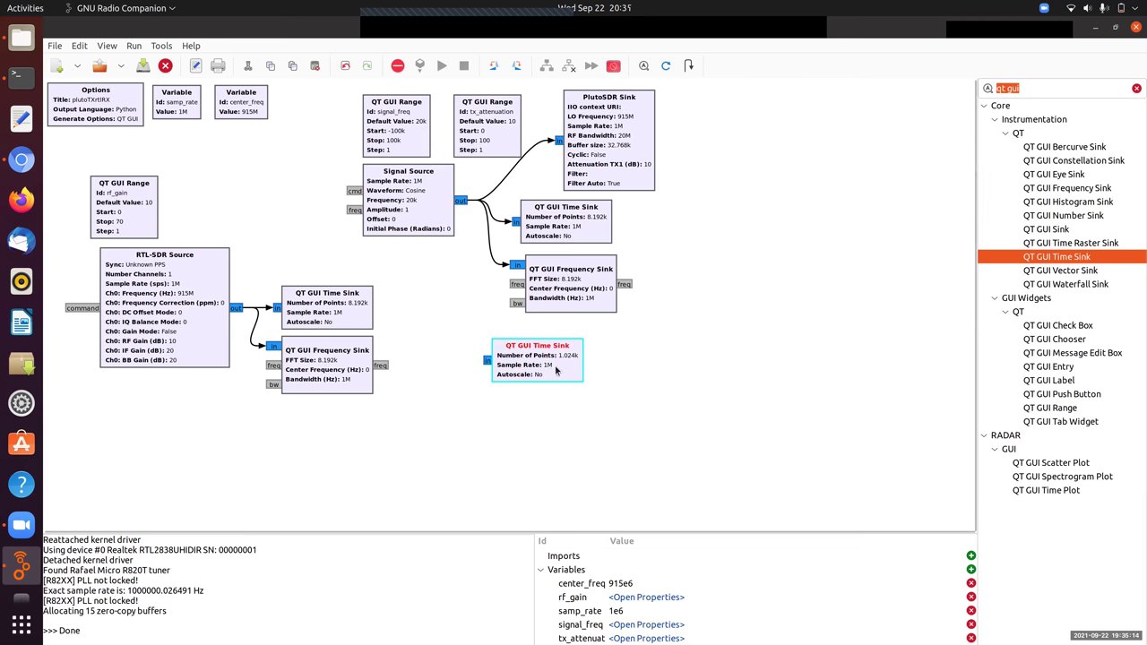
double_click(556, 370)
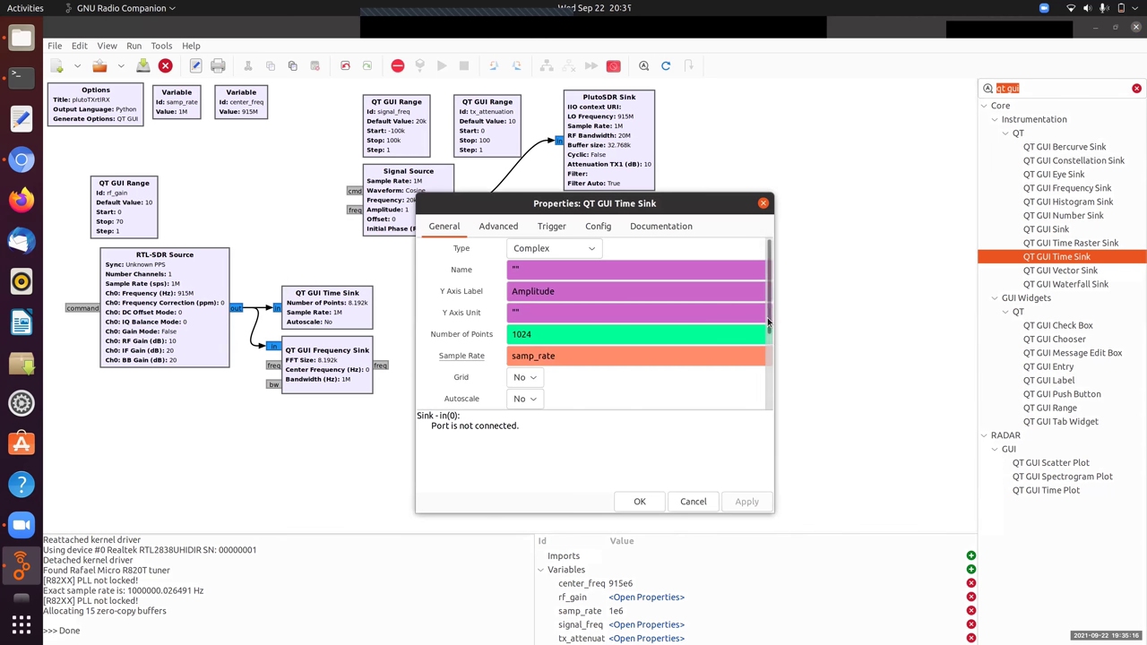
scroll(578, 356, down, 5)
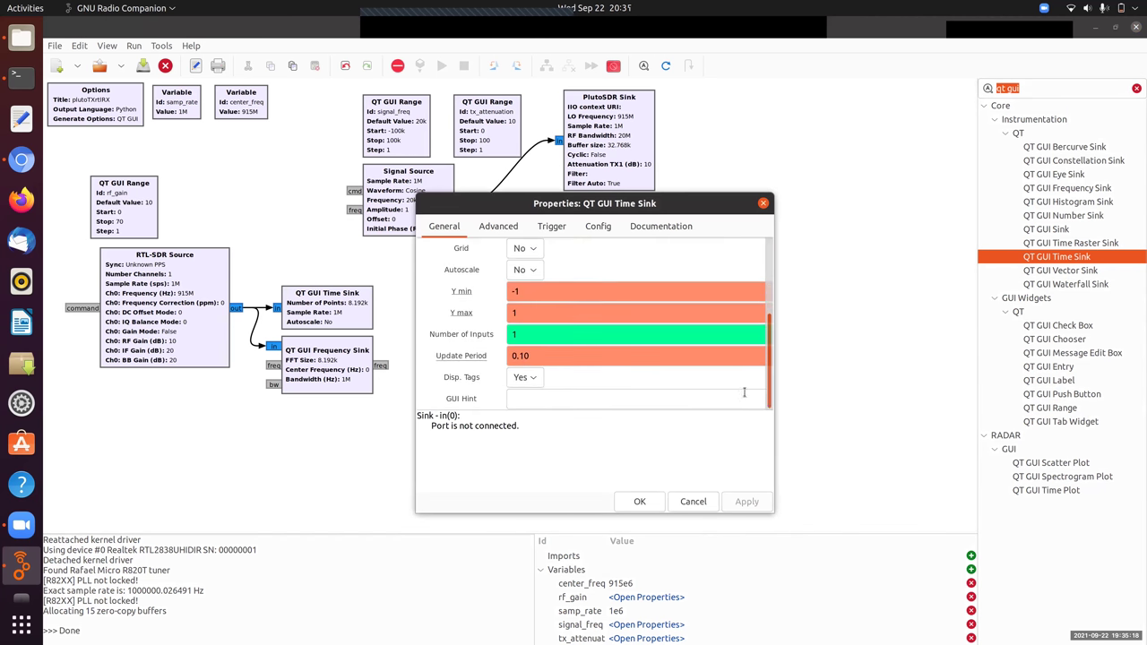
double_click(515, 334)
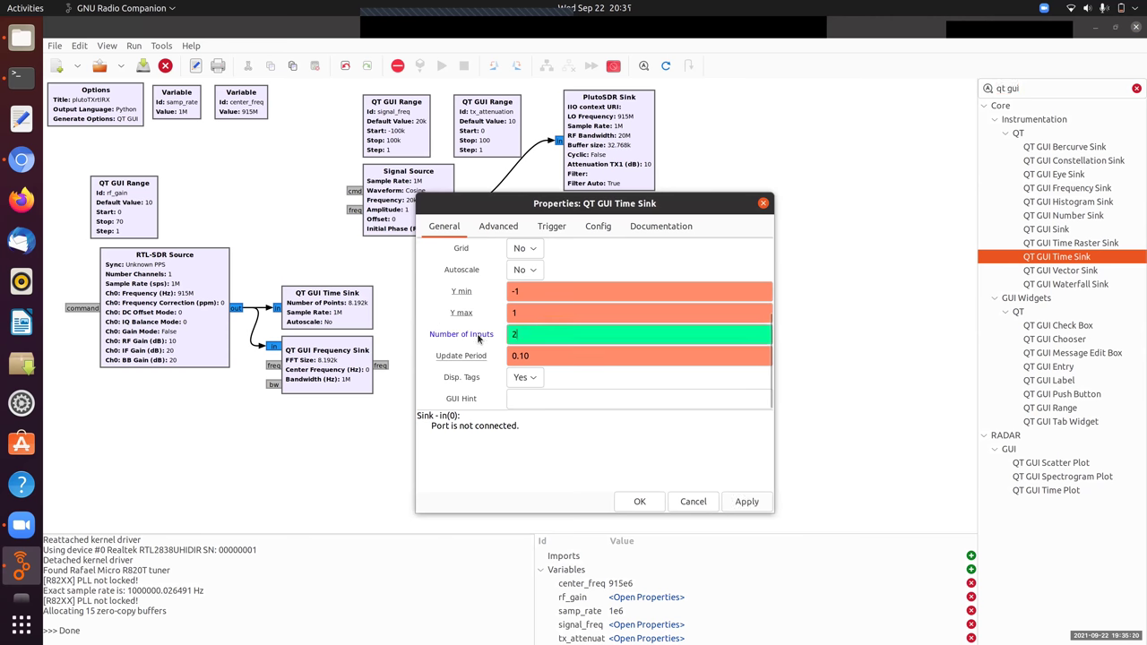
click(639, 502)
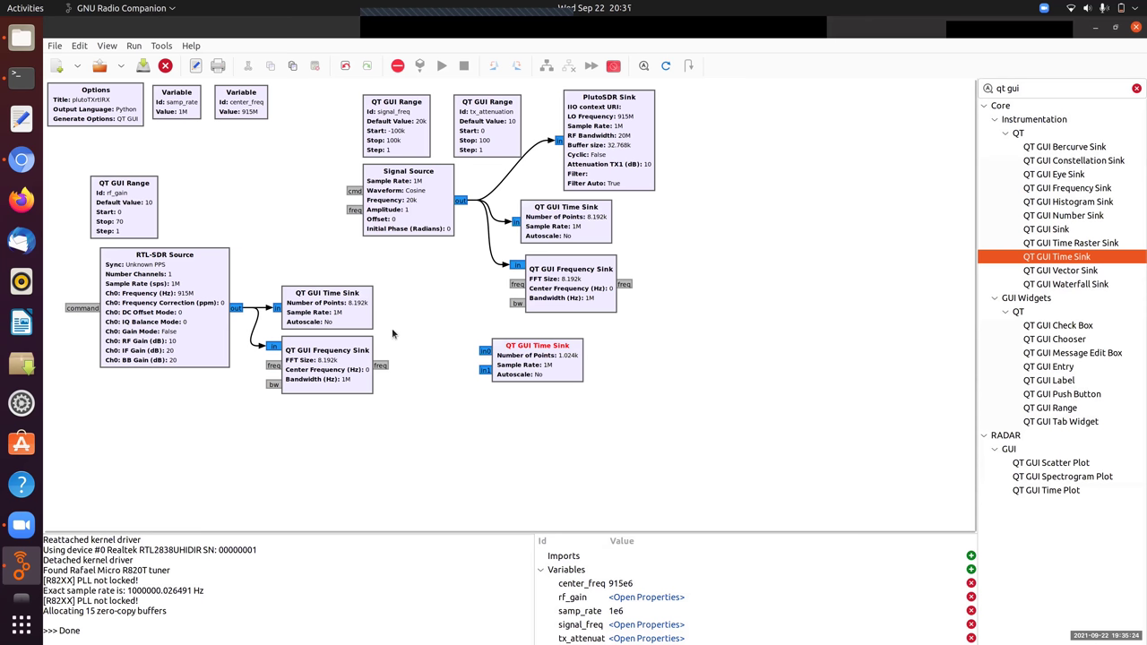
Move the RX sinks down and wire Signal Source to in0 and RTL-SDR Source to in1 of the two-input Time Sink.
drag(417, 390, 277, 283)
drag(326, 305, 327, 343)
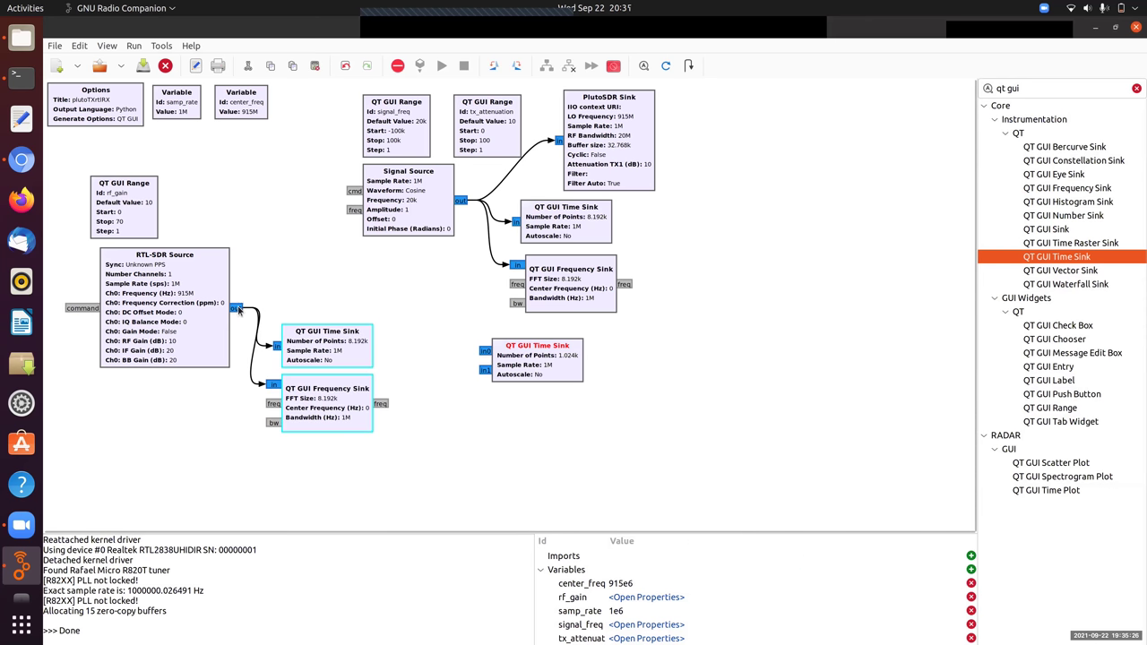
click(239, 310)
click(485, 372)
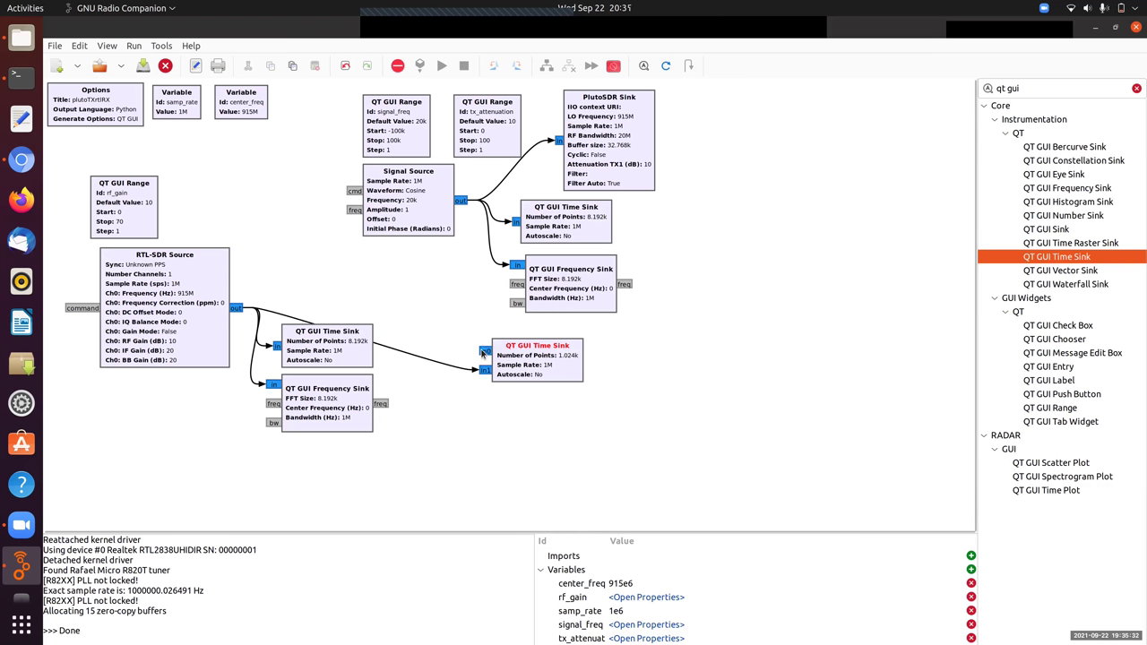
click(484, 351)
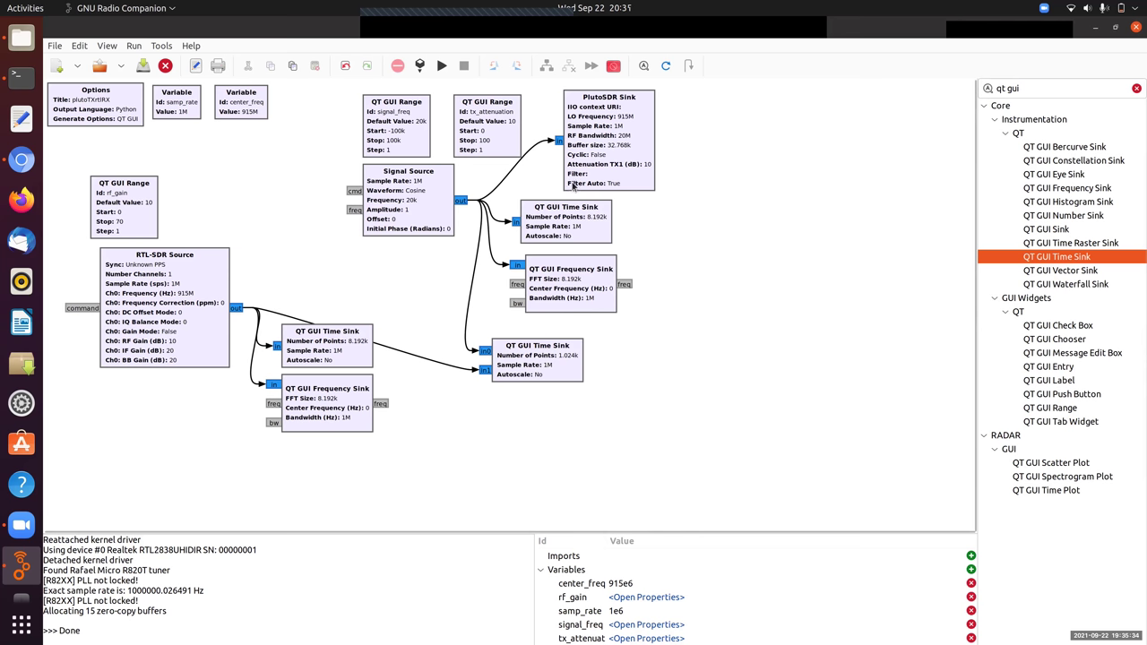
drag(411, 423, 319, 375)
drag(502, 364, 511, 354)
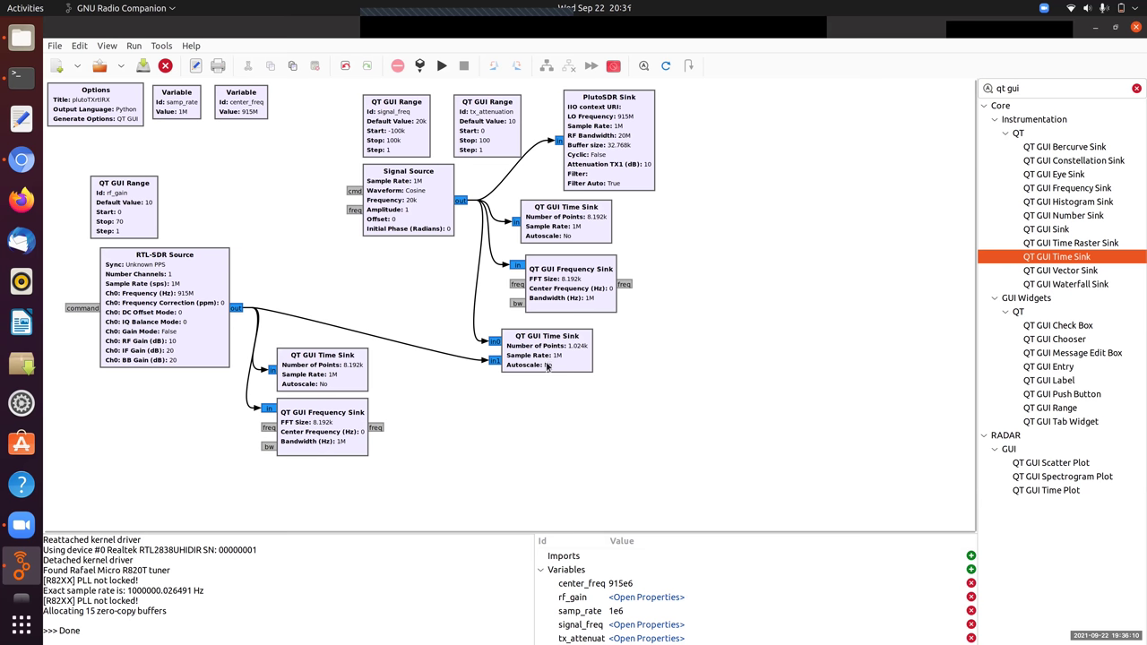
drag(542, 353, 512, 342)
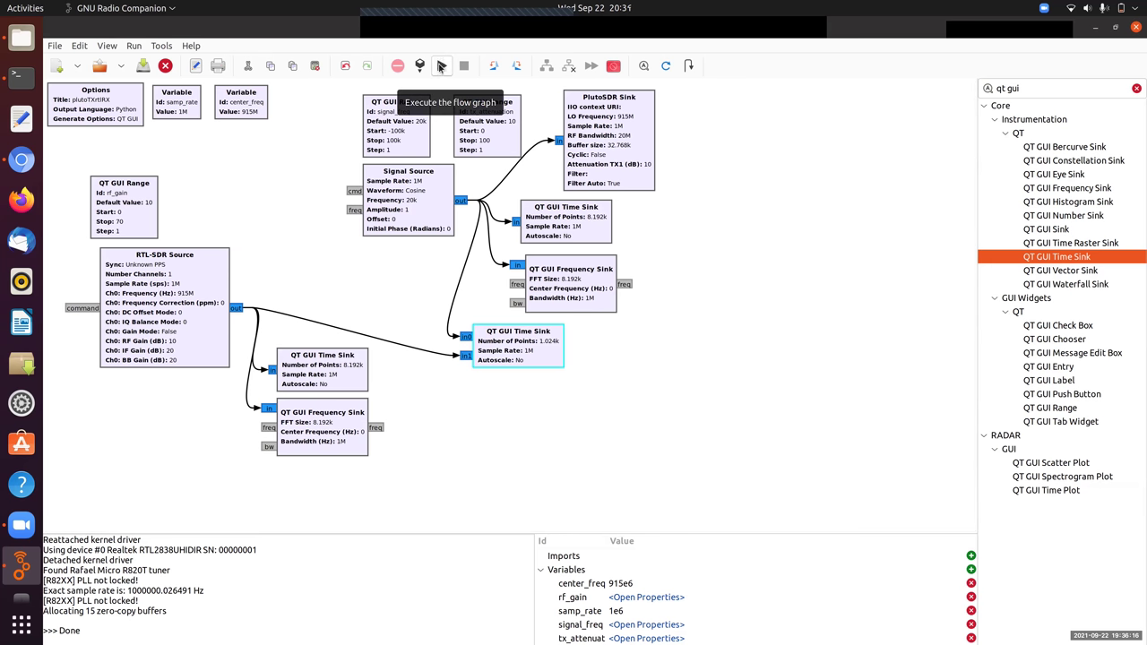
Run the flowgraph, zoom the combined time plot to 300–600 µs, and sweep signal_freq.
click(441, 65)
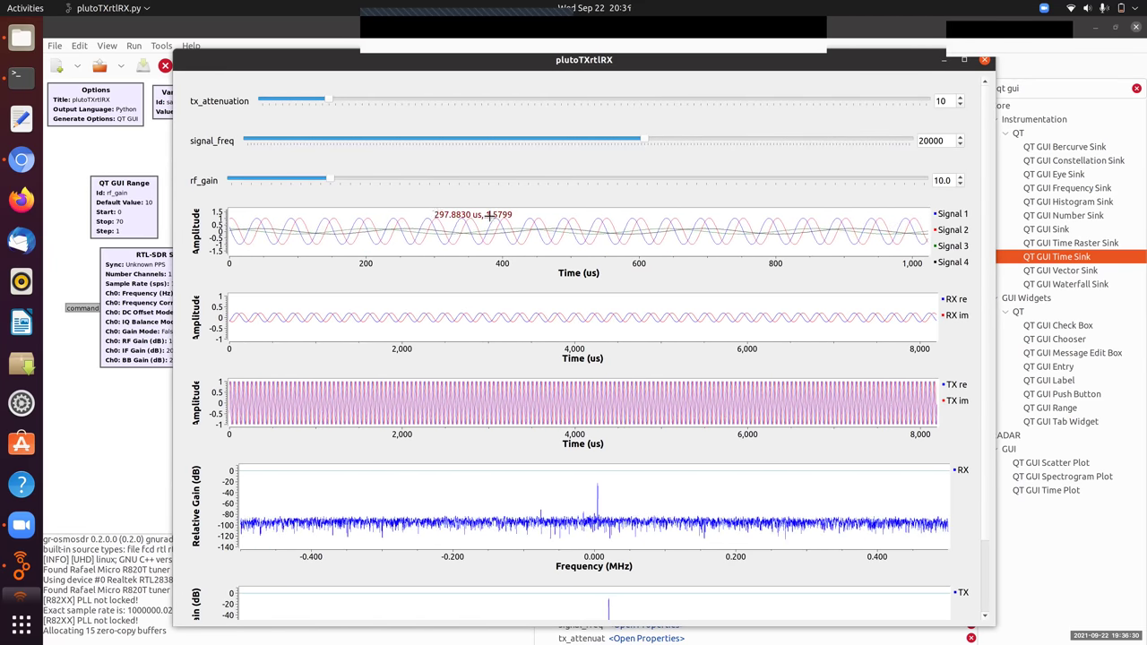
drag(490, 215, 637, 222)
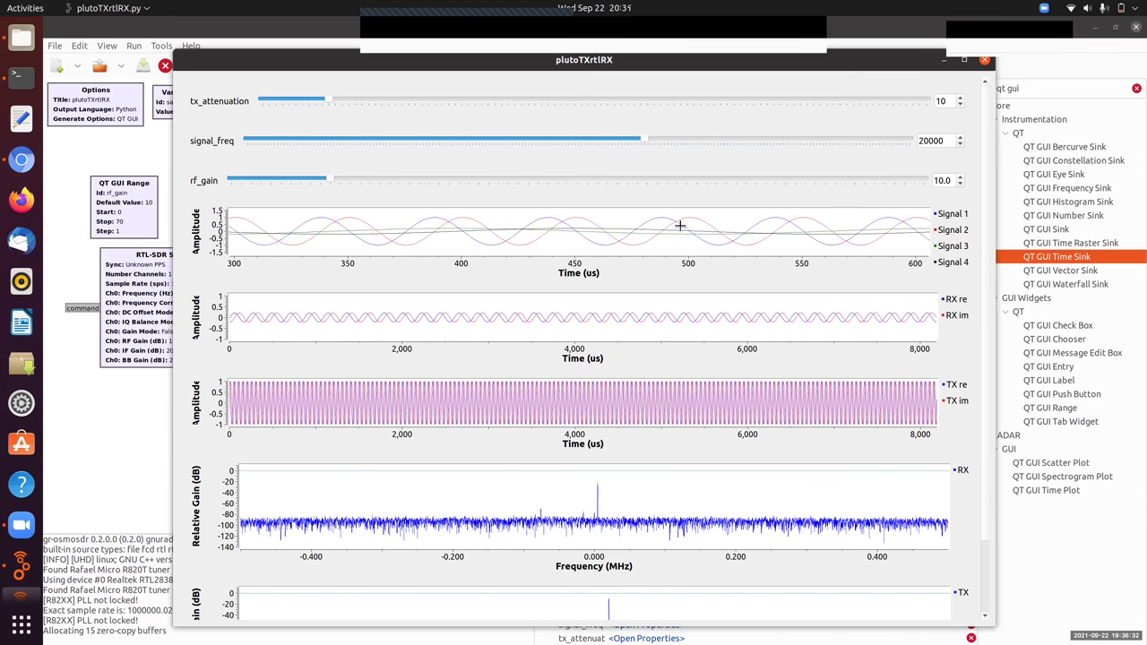
drag(642, 136, 540, 152)
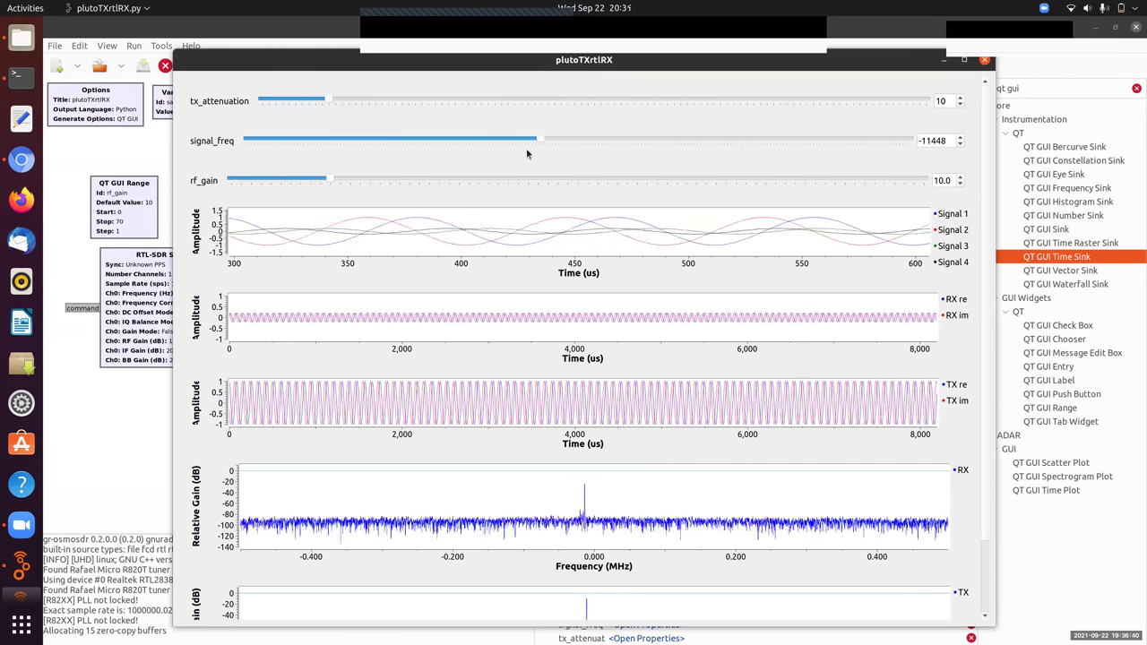
drag(417, 147, 753, 141)
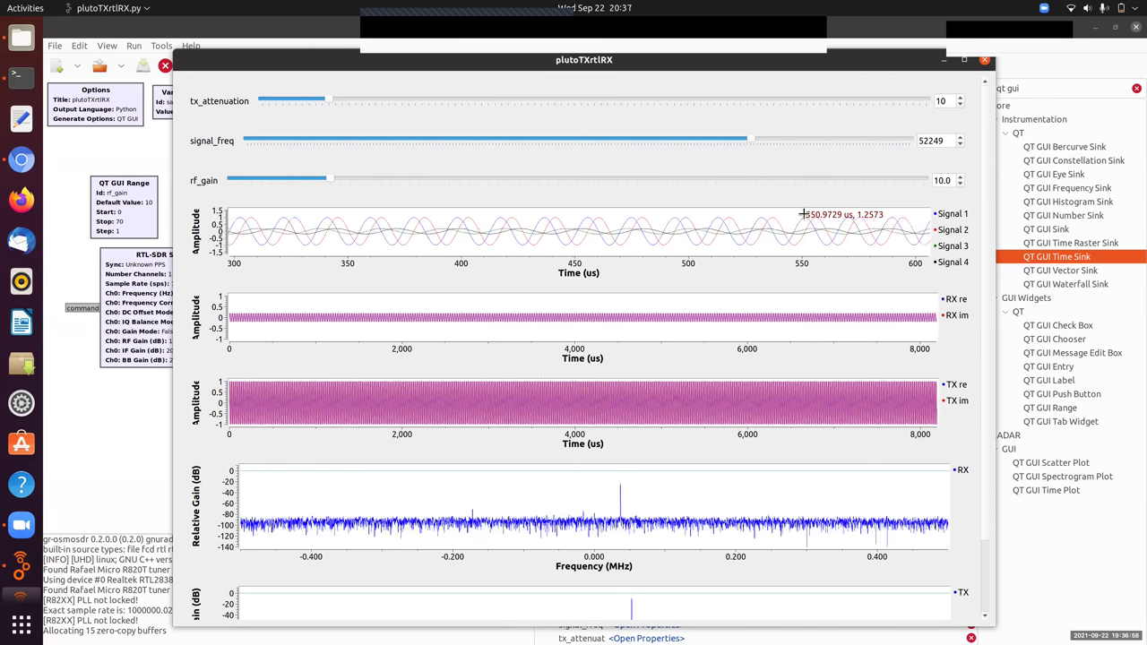
drag(750, 141, 831, 140)
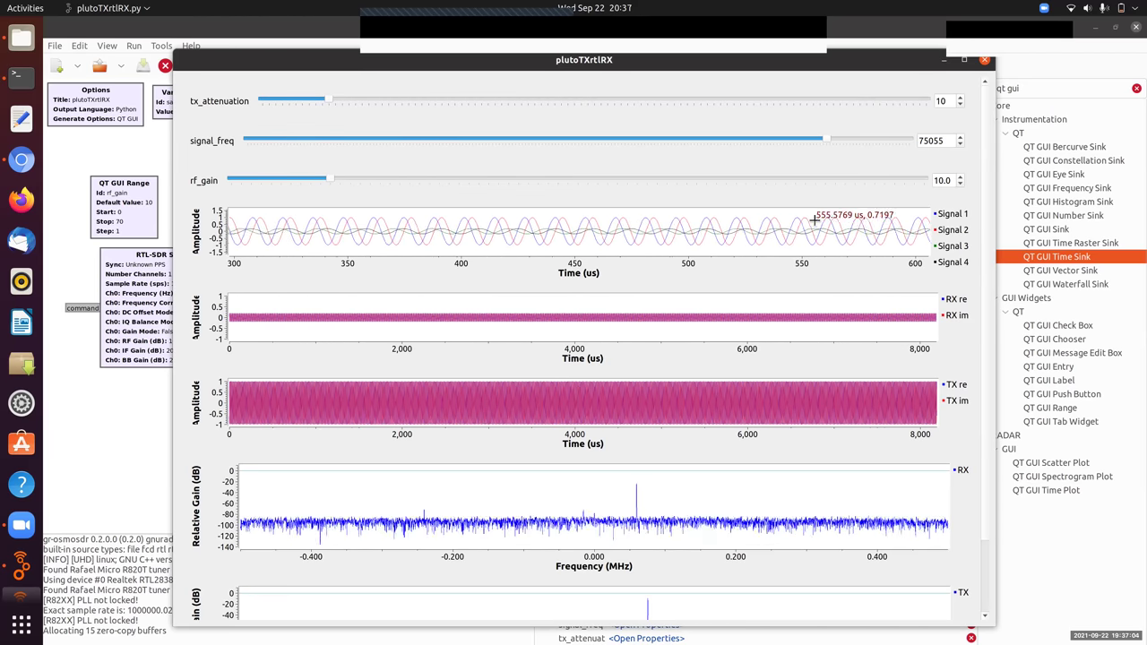
Dismiss the time plot options, then raise rf_gain to boost the received signal.
right_click(825, 226)
click(828, 226)
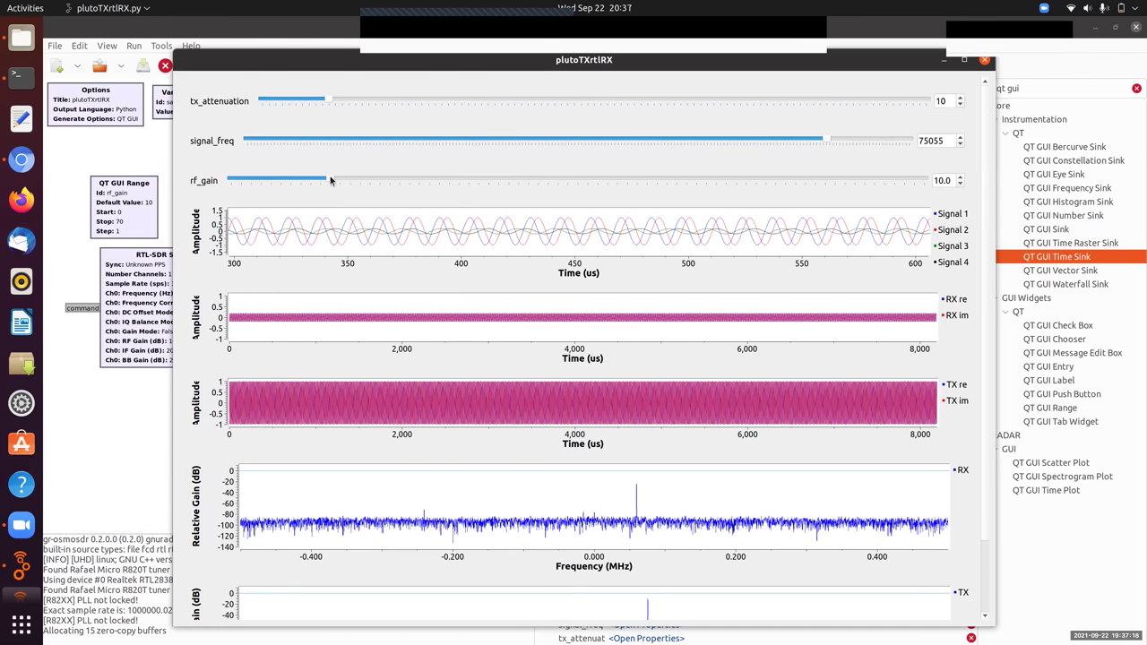
drag(329, 180, 399, 185)
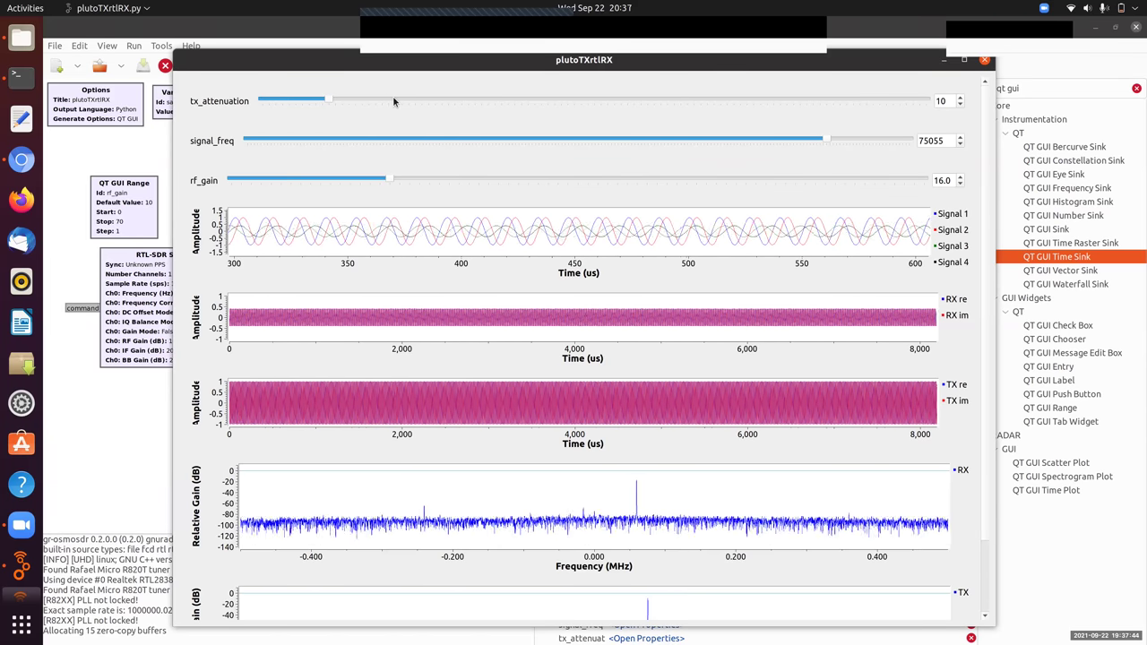
Raise tx_attenuation to 20 and then to 36.
click(476, 102)
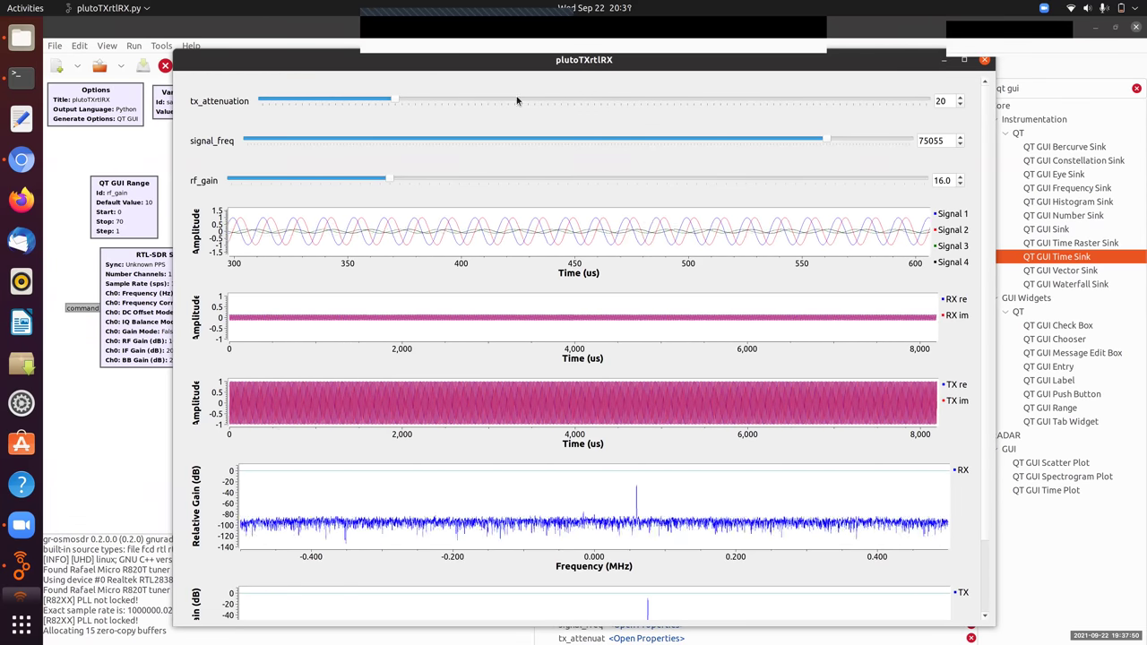
click(507, 101)
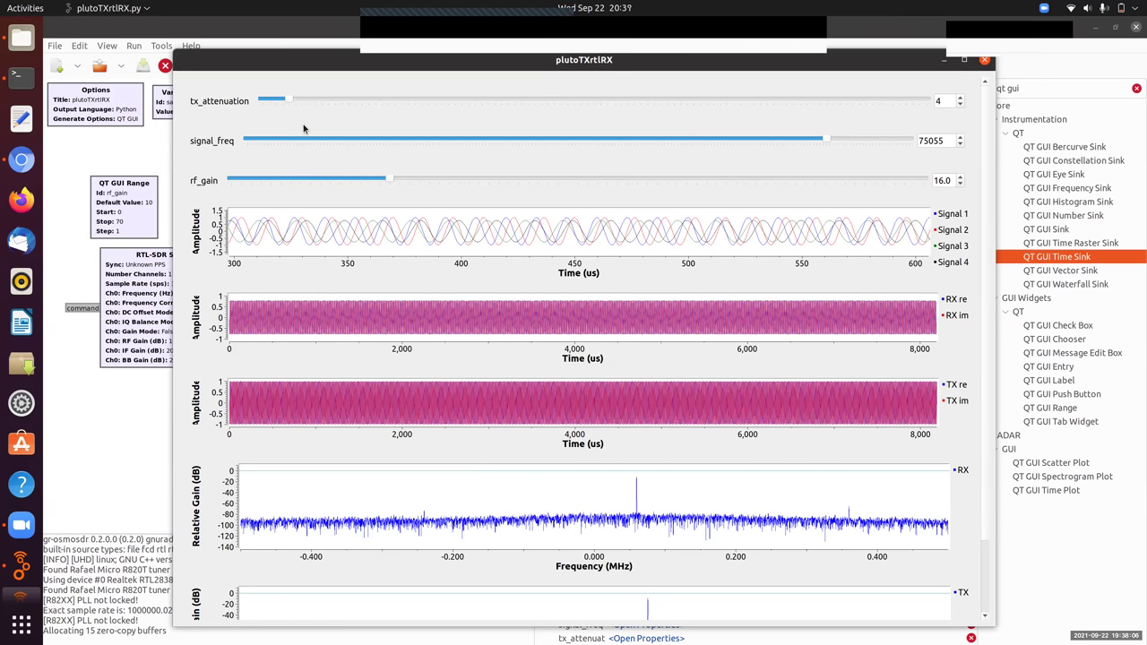
Drop the tx_attenuation slider to 0 so the received signal is at full strength.
key(Left)
key(Left)
key(Left)
key(Left)
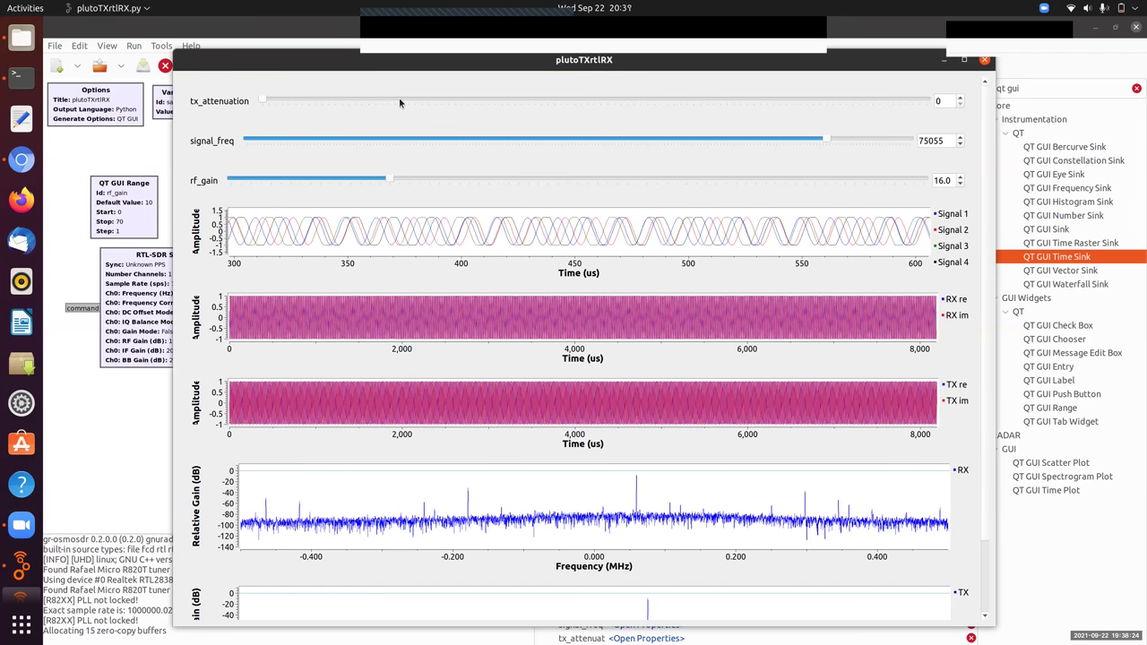
Raise tx_attenuation to 21, flattening the RX time trace to near zero.
click(469, 101)
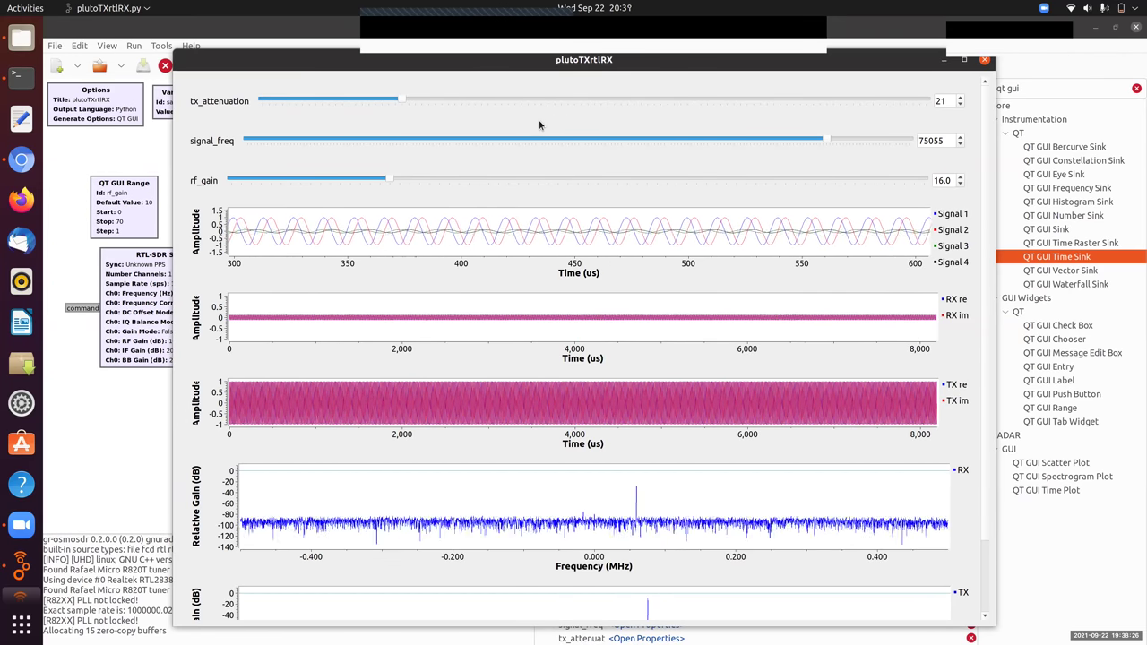